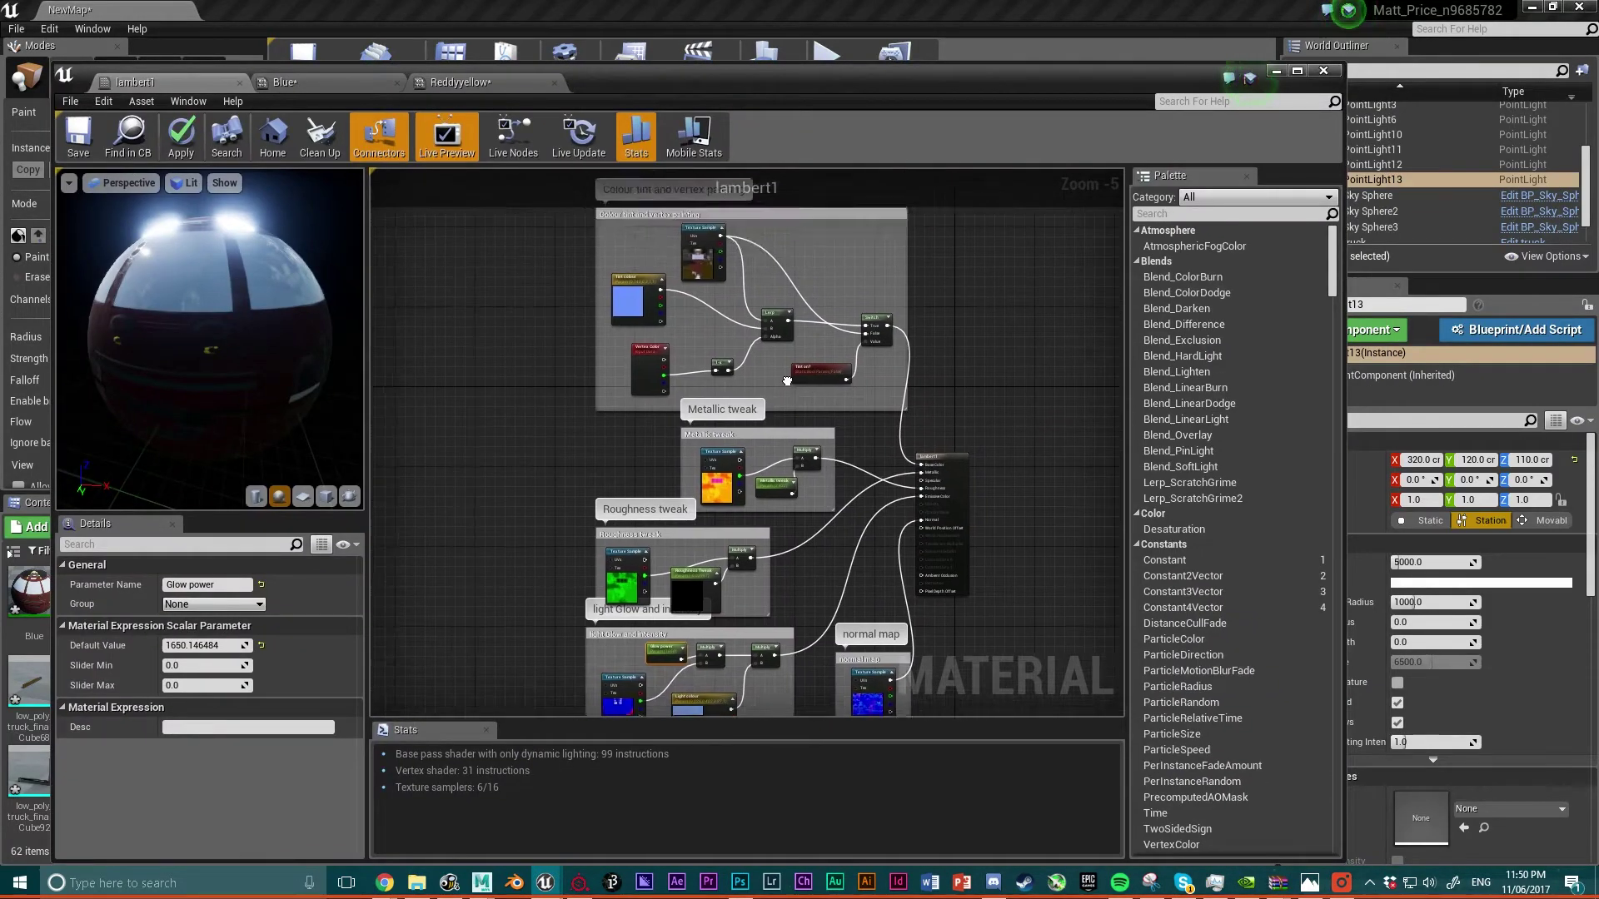
- Shift the normal map's Texture Sample node slightly within its comment group in the lambert1 material graph
{"action": "right_click_drag", "start_coordinate": [820, 473], "coordinate": [812, 358]}
{"action": "scroll", "coordinate": [883, 520], "scroll_direction": "up", "scroll_amount": 2}
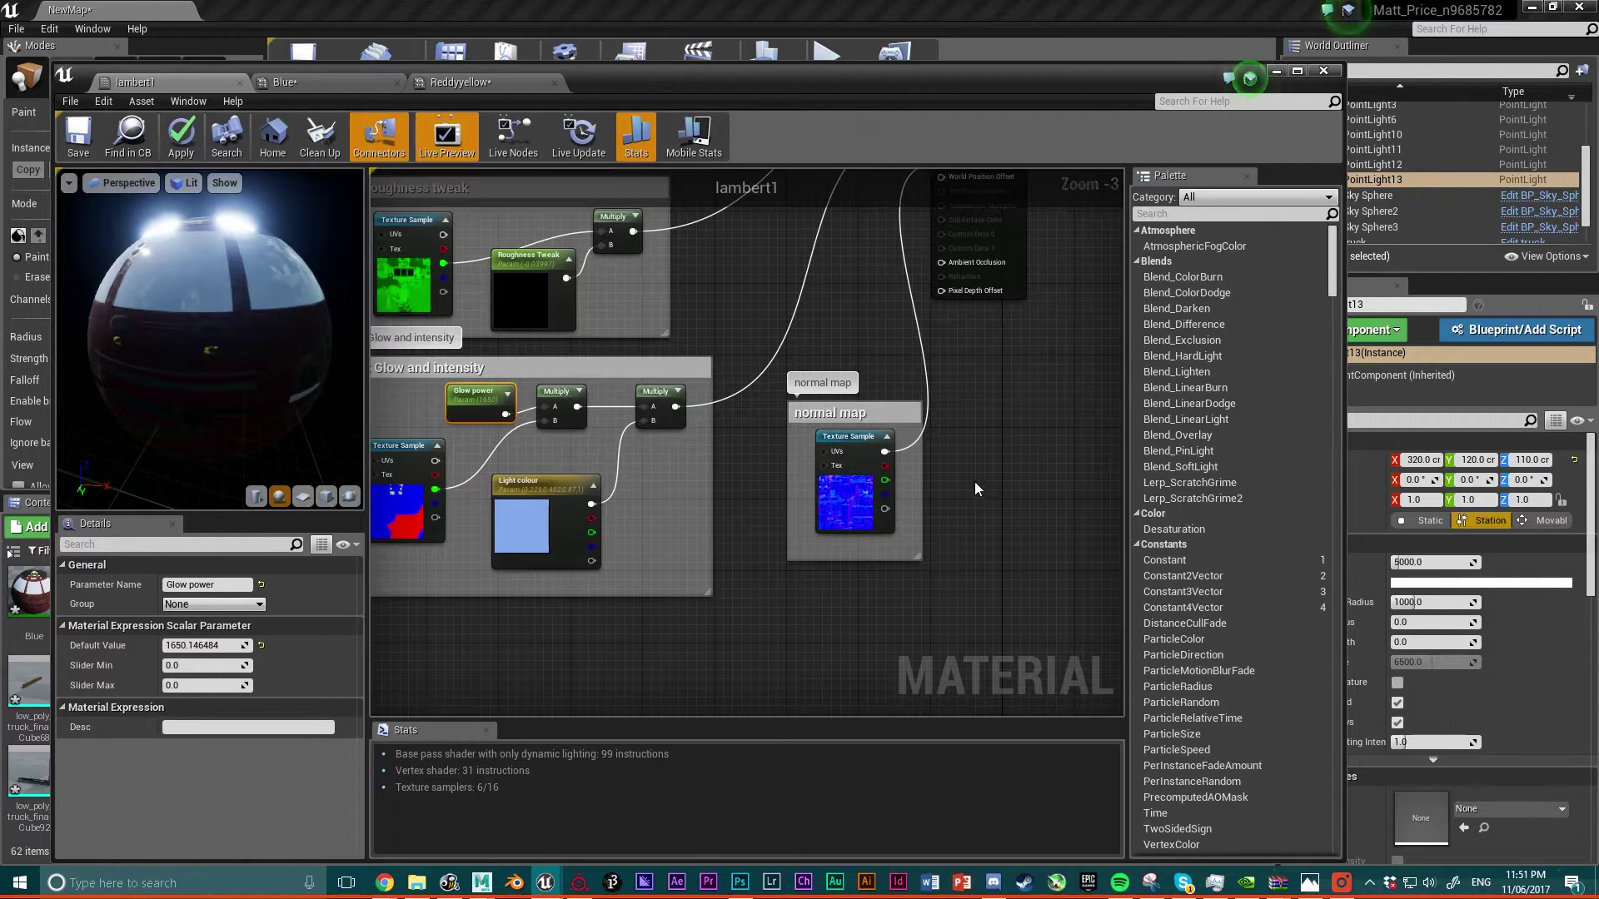
{"action": "left_click", "coordinate": [854, 410]}
{"action": "scroll", "coordinate": [929, 515], "scroll_direction": "up", "scroll_amount": 1}
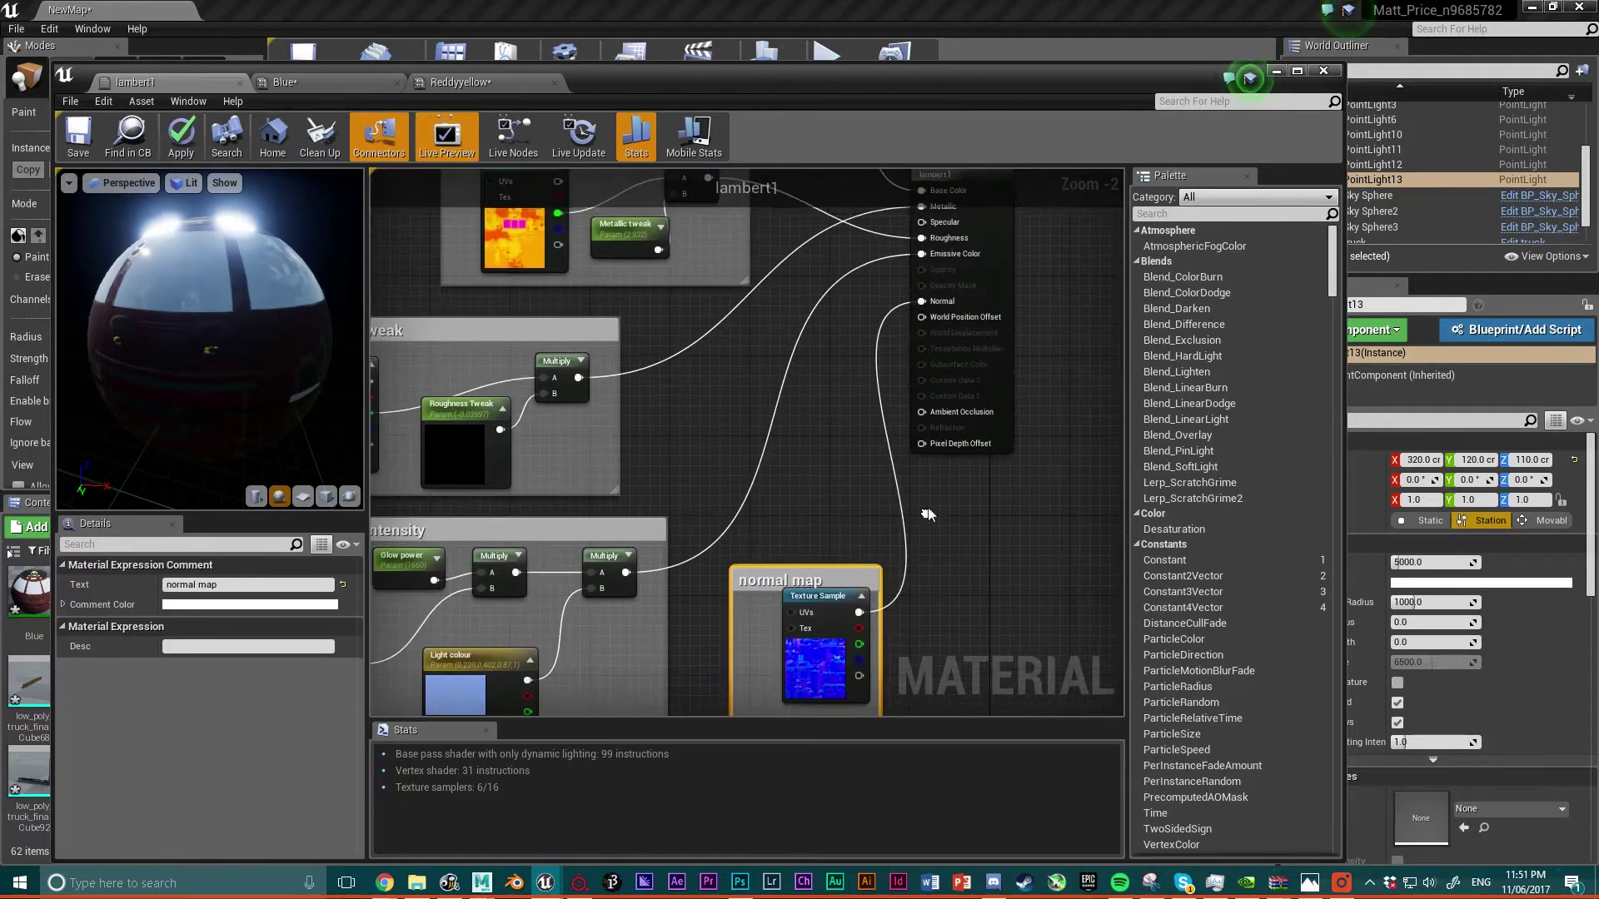
{"action": "right_click_drag", "start_coordinate": [926, 556], "coordinate": [935, 480]}
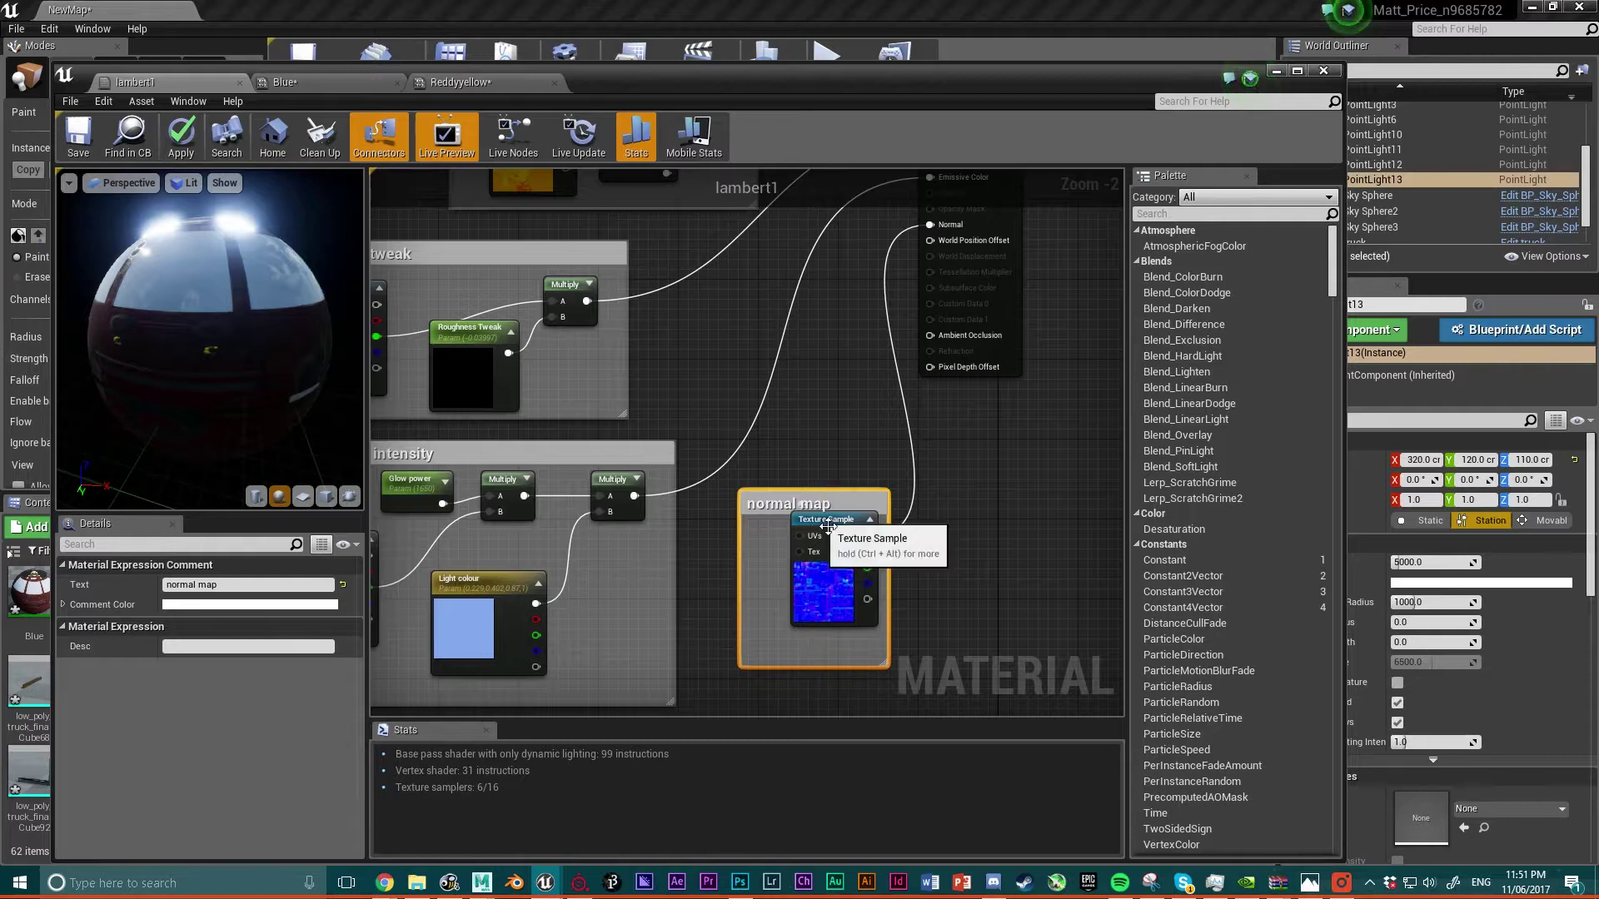
{"action": "left_click_drag", "start_coordinate": [825, 521], "coordinate": [813, 540]}
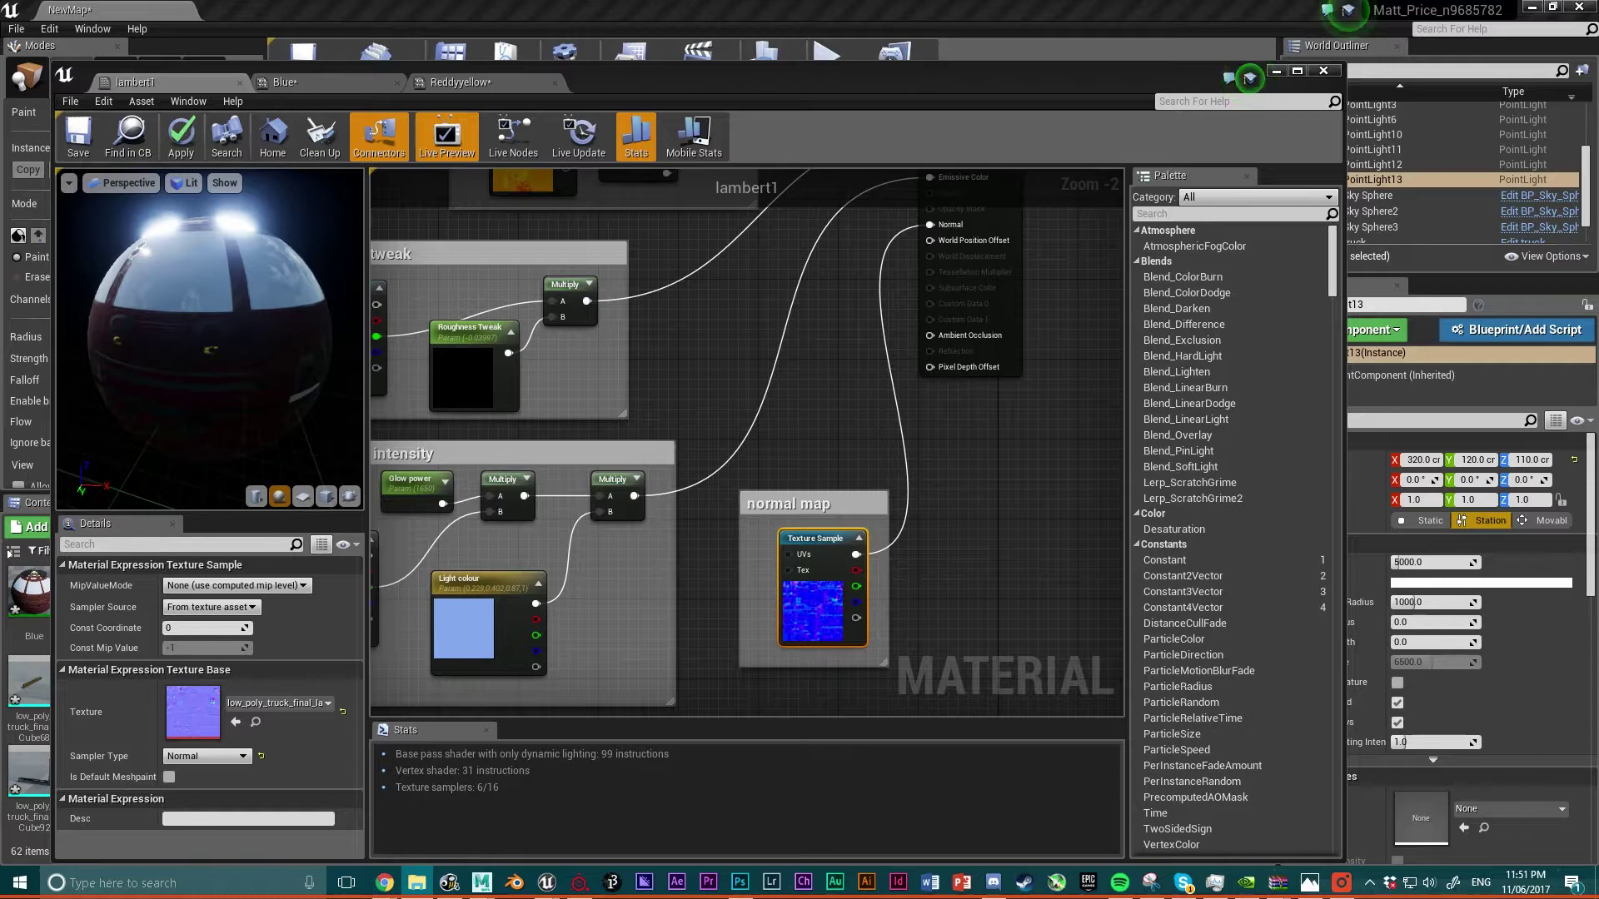
- Inspect the truck's normal map image in Photos, move its window aside, and return to the lambert1 graph
{"action": "left_click_drag", "start_coordinate": [803, 127], "coordinate": [606, 96]}
{"action": "scroll", "coordinate": [802, 398], "scroll_direction": "down", "scroll_amount": 2}
{"action": "scroll", "coordinate": [786, 399], "scroll_direction": "up", "scroll_amount": 1}
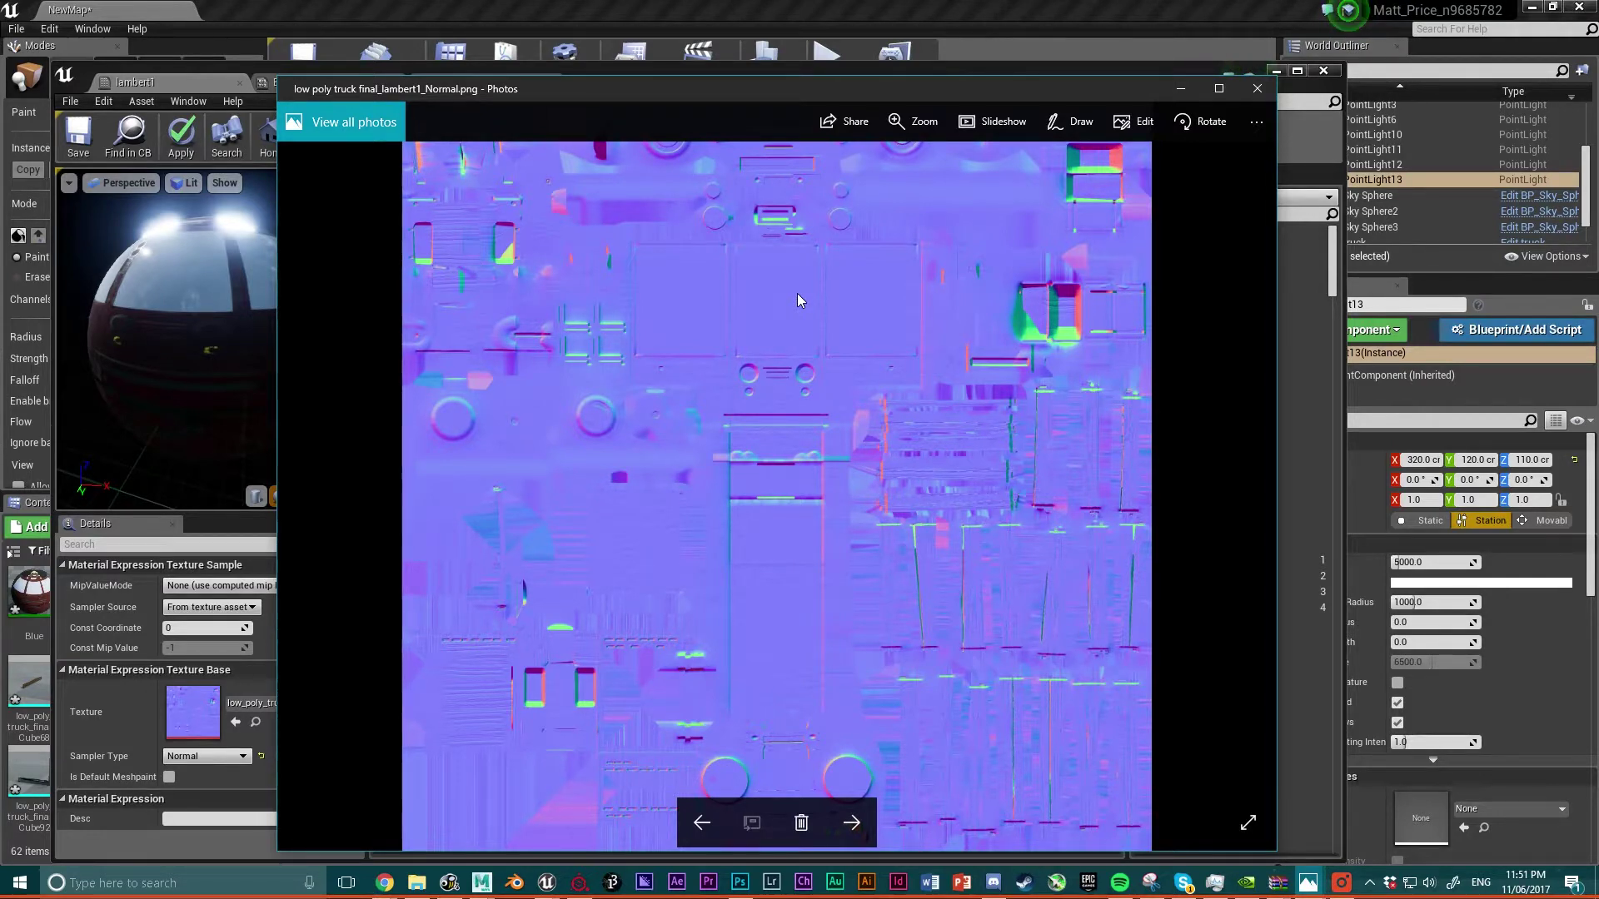
{"action": "left_click_drag", "start_coordinate": [967, 96], "coordinate": [1598, 99]}
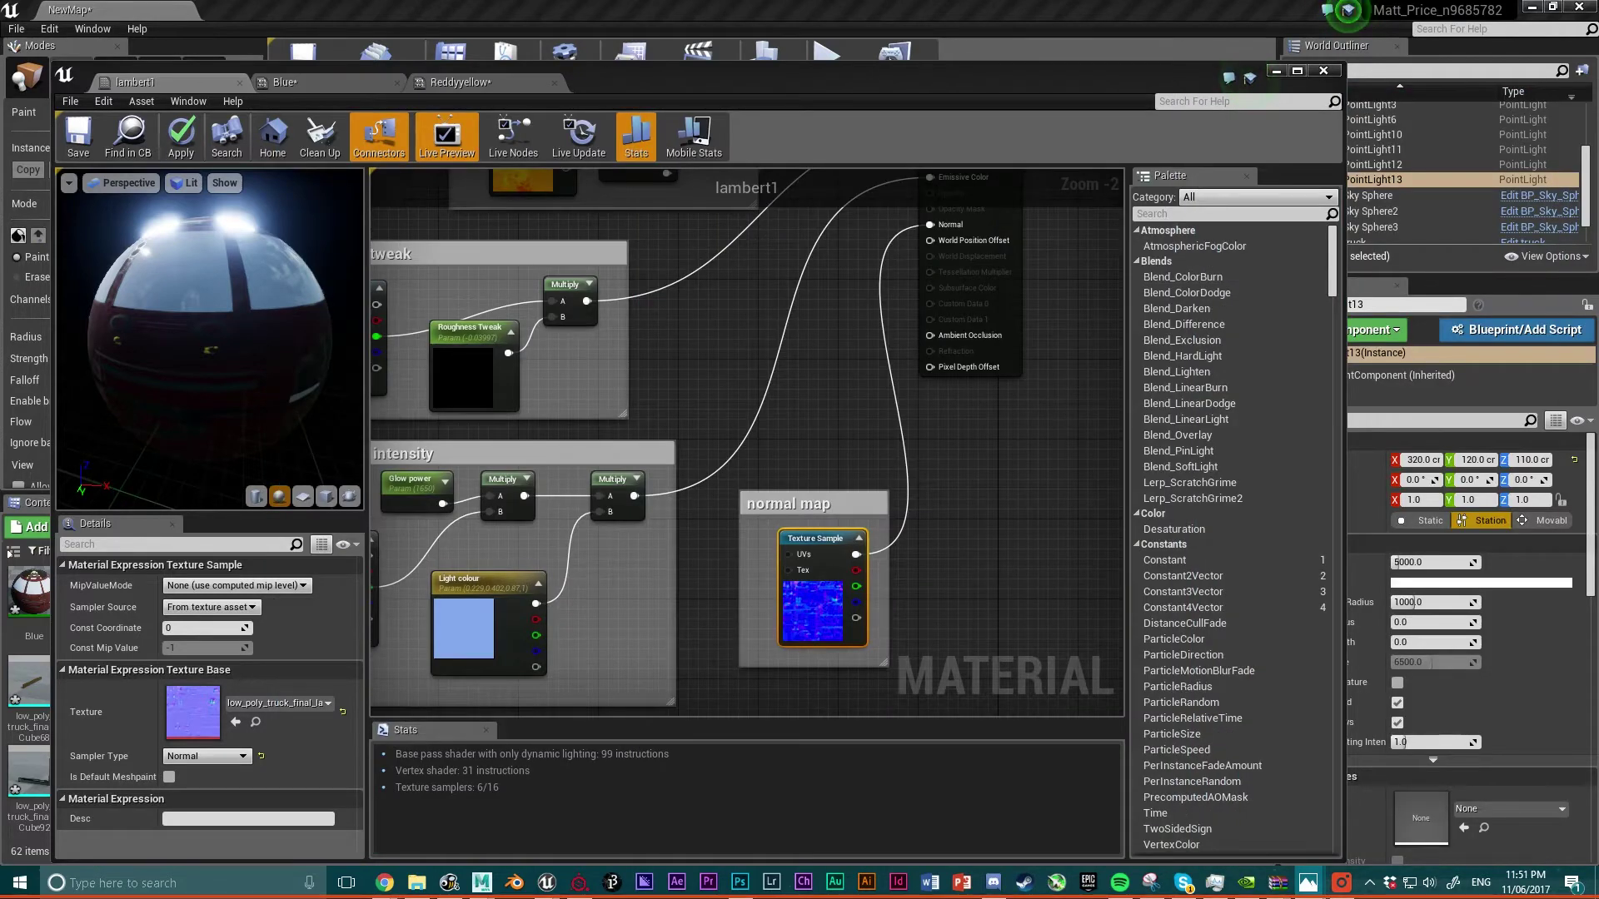
{"action": "right_click", "coordinate": [820, 423]}
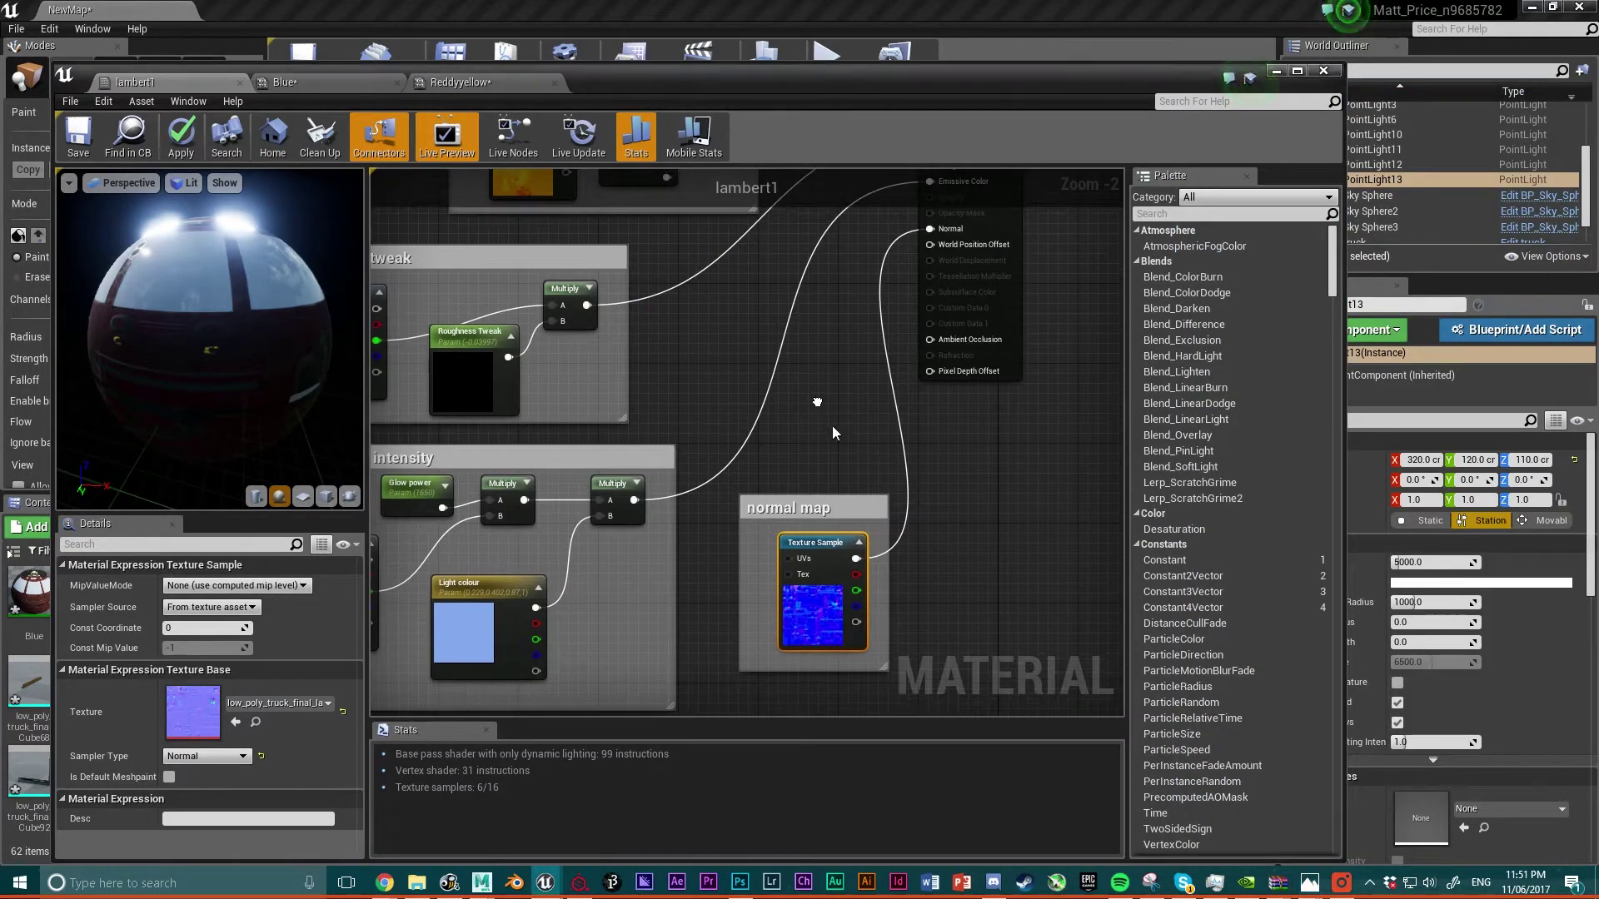
{"action": "left_click", "coordinate": [819, 379]}
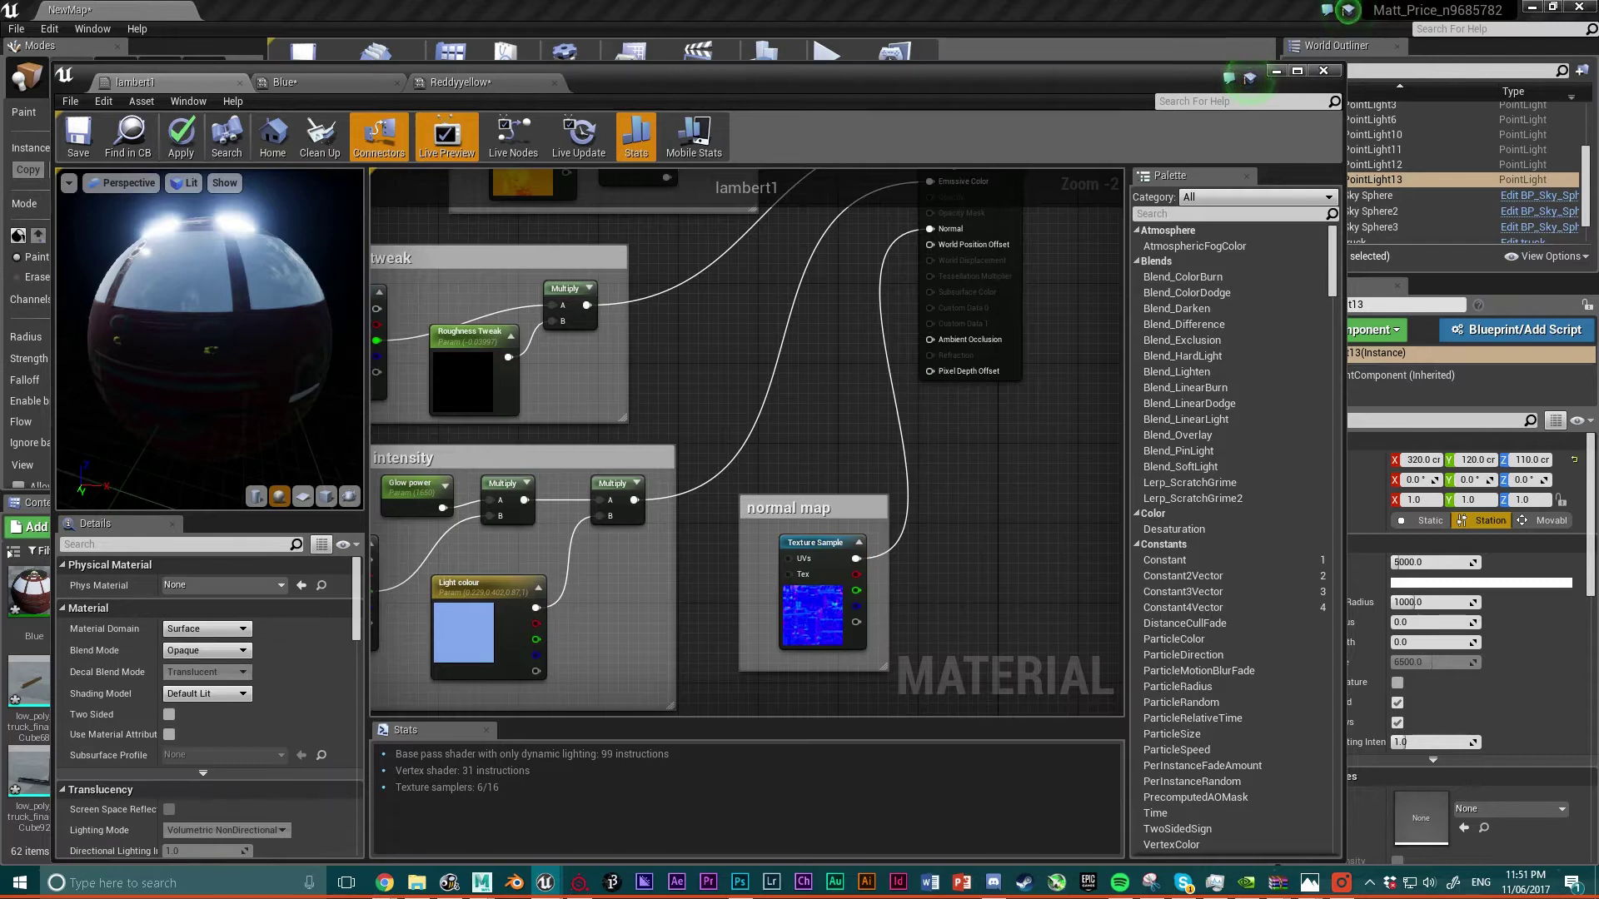
- Examine the light Glow and intensity group, including its Texture Sample, Glow power, Light colour and Multiply nodes
{"action": "right_click_drag", "start_coordinate": [747, 351], "coordinate": [808, 279]}
{"action": "scroll", "coordinate": [701, 492], "scroll_direction": "up", "scroll_amount": 1}
{"action": "right_click_drag", "start_coordinate": [701, 491], "coordinate": [892, 500]}
{"action": "scroll", "coordinate": [958, 441], "scroll_direction": "up", "scroll_amount": 1}
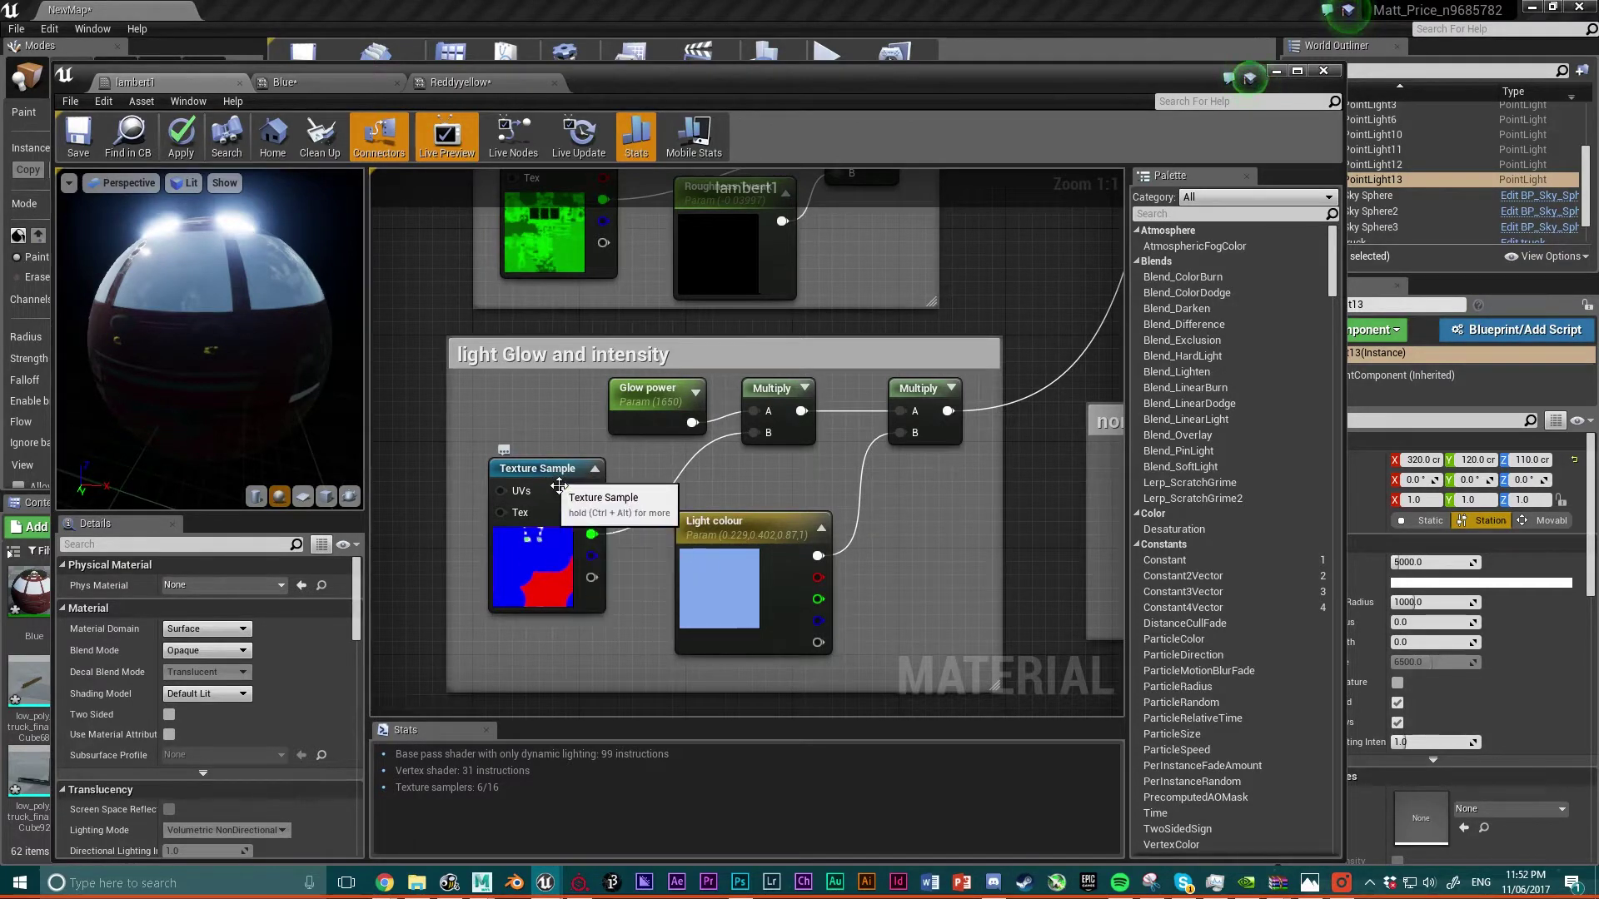
{"action": "right_click_drag", "start_coordinate": [712, 471], "coordinate": [619, 508]}
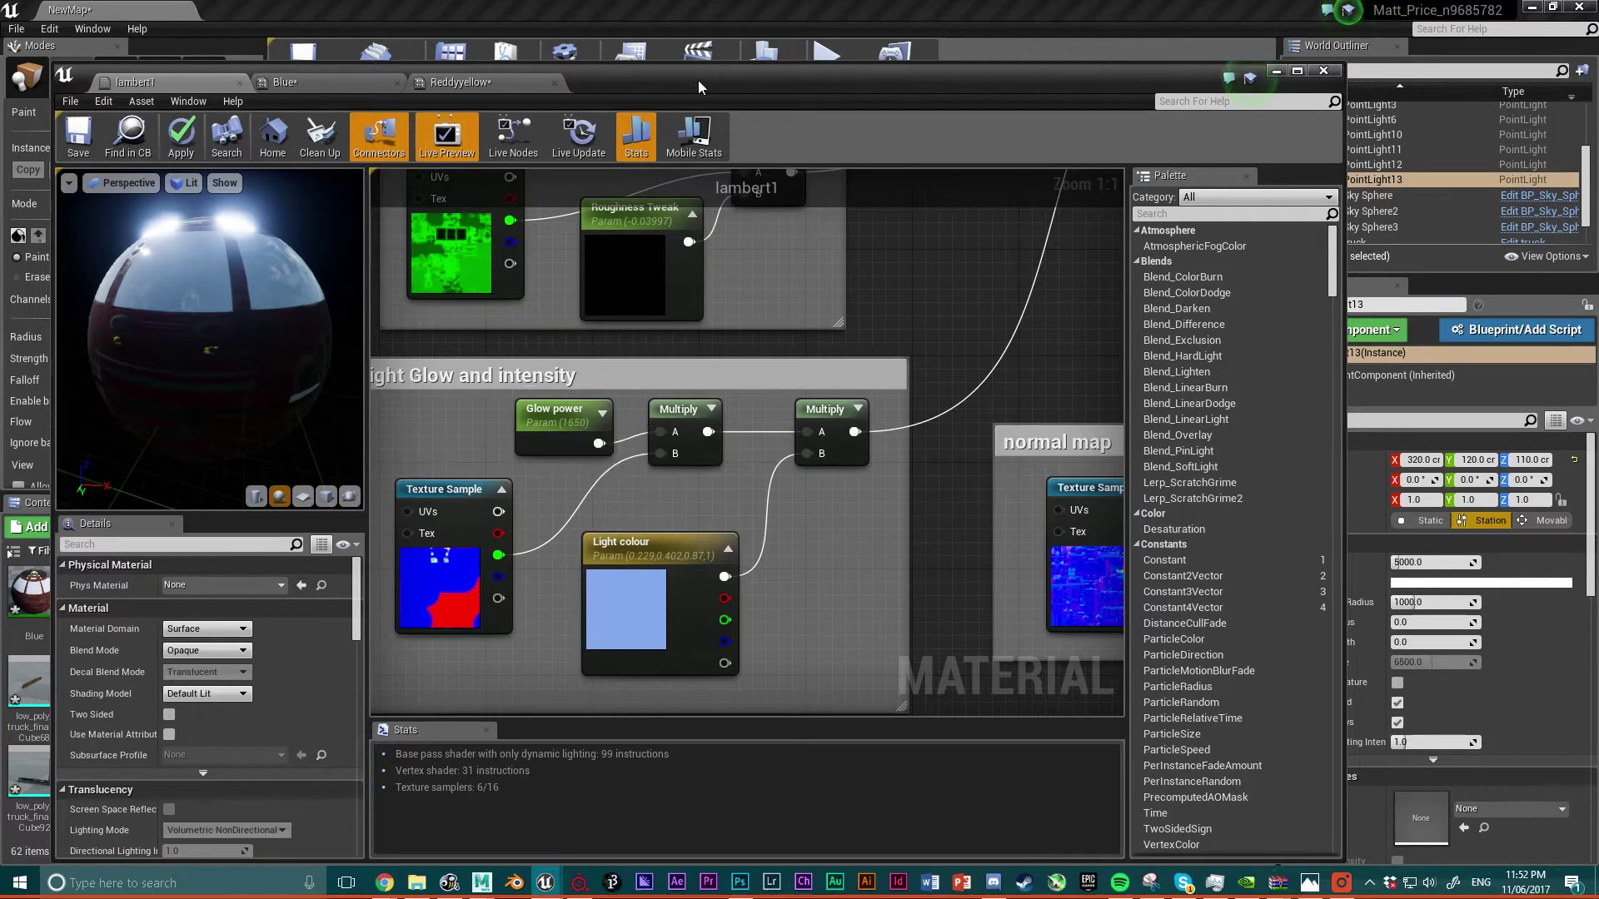
- Open the Blue material instance with the level viewport uncovered, and frame the purple truck up close
{"action": "left_click_drag", "start_coordinate": [698, 80], "coordinate": [1598, 98]}
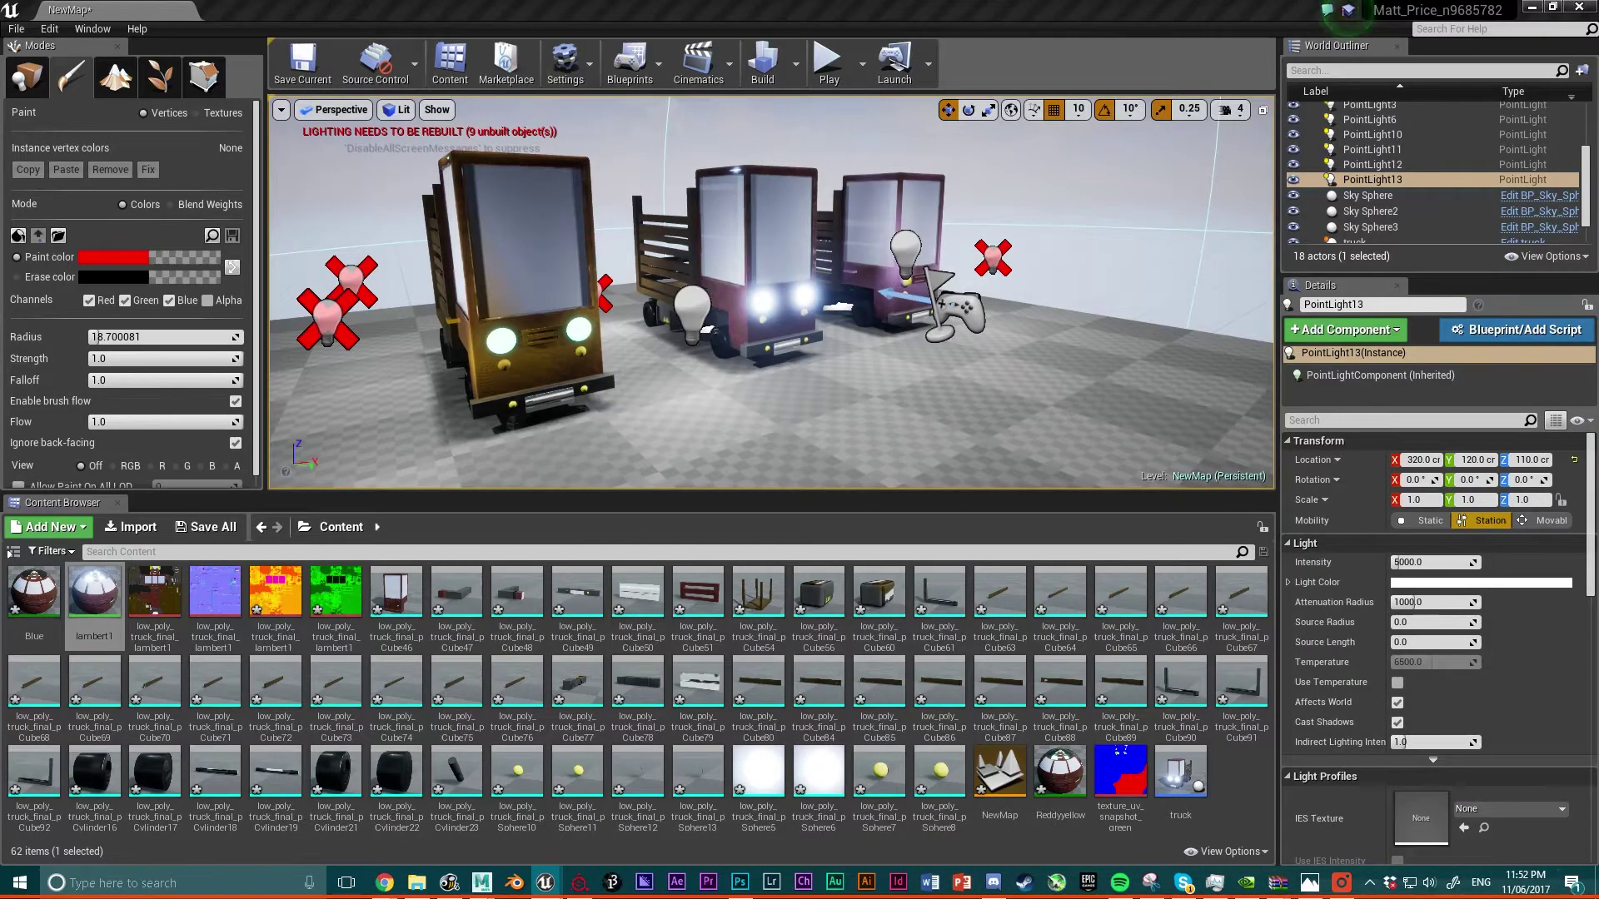
{"action": "left_click_drag", "start_coordinate": [1598, 98], "coordinate": [1021, 408]}
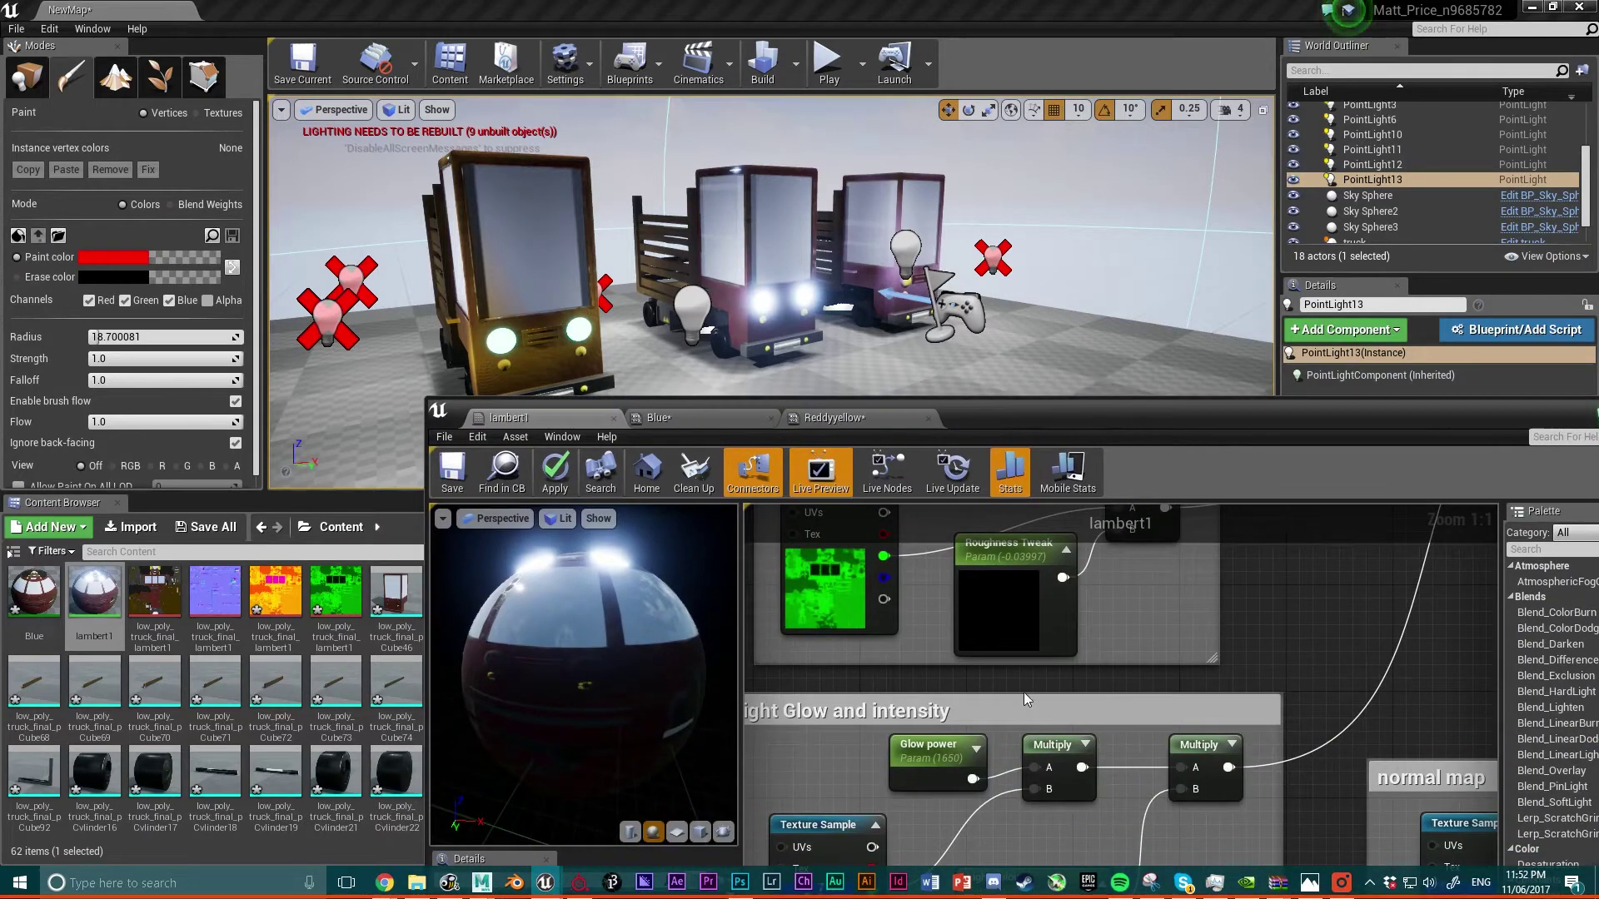
{"action": "right_click_drag", "start_coordinate": [1023, 692], "coordinate": [1104, 582]}
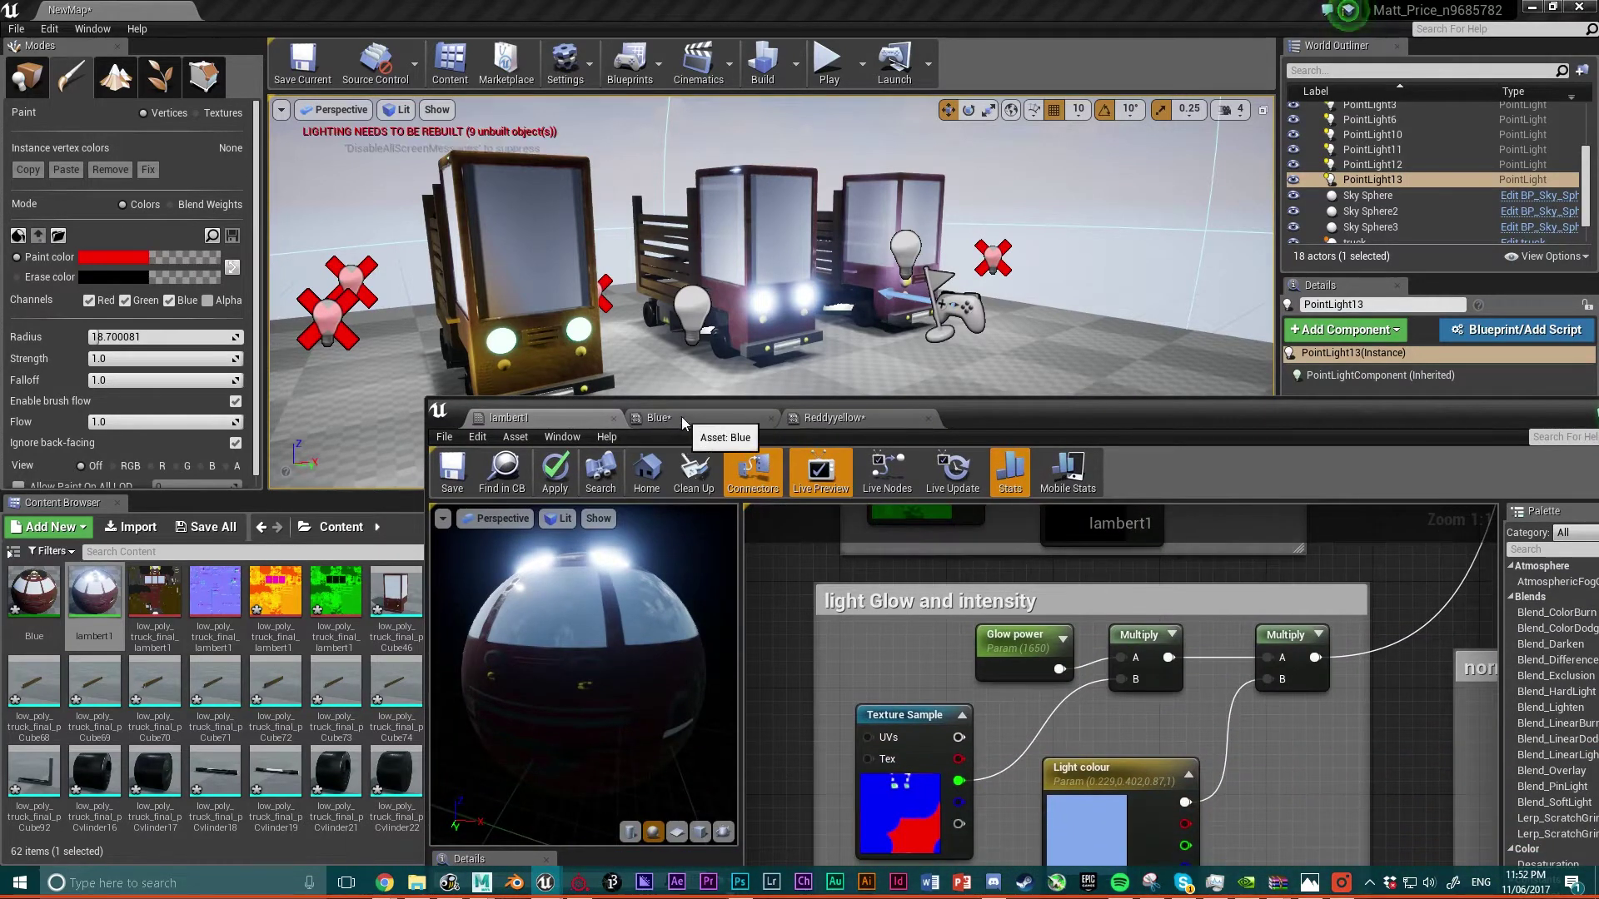
{"action": "left_click", "coordinate": [681, 416]}
{"action": "left_click_drag", "start_coordinate": [1058, 413], "coordinate": [1144, 416]}
{"action": "left_click_drag", "start_coordinate": [942, 310], "coordinate": [897, 342], "text": "alt"}
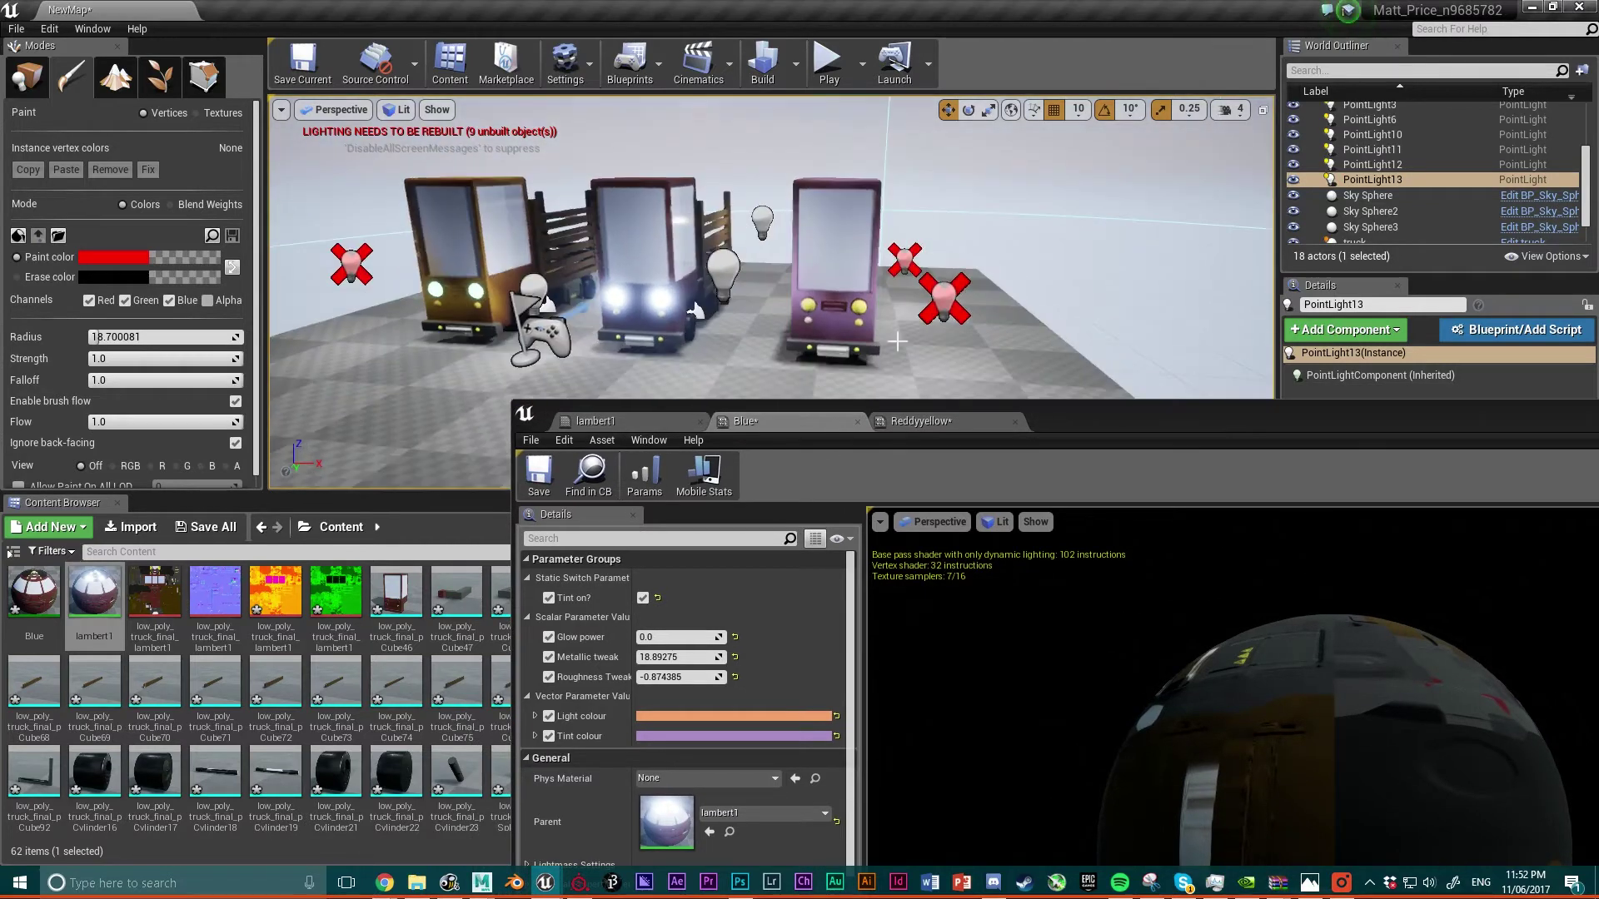
{"action": "scroll", "coordinate": [897, 341], "scroll_direction": "up", "scroll_amount": 4}
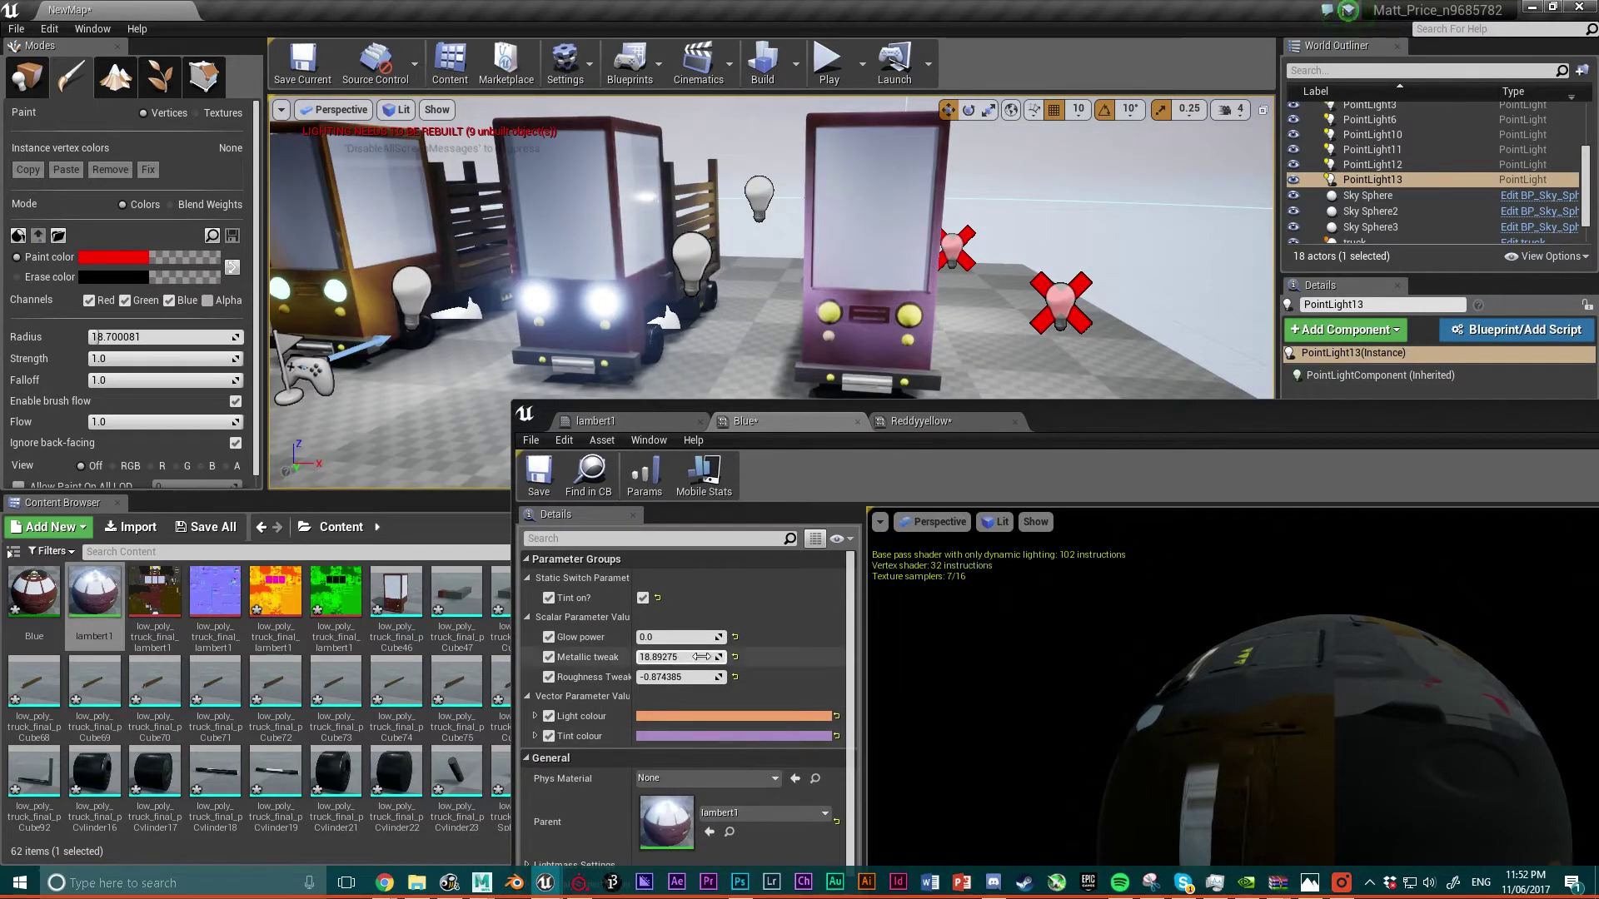
- Try raising the Blue instance's Glow power to about 21.3 and set it back to 0
{"action": "left_click_drag", "start_coordinate": [680, 638], "coordinate": [763, 643]}
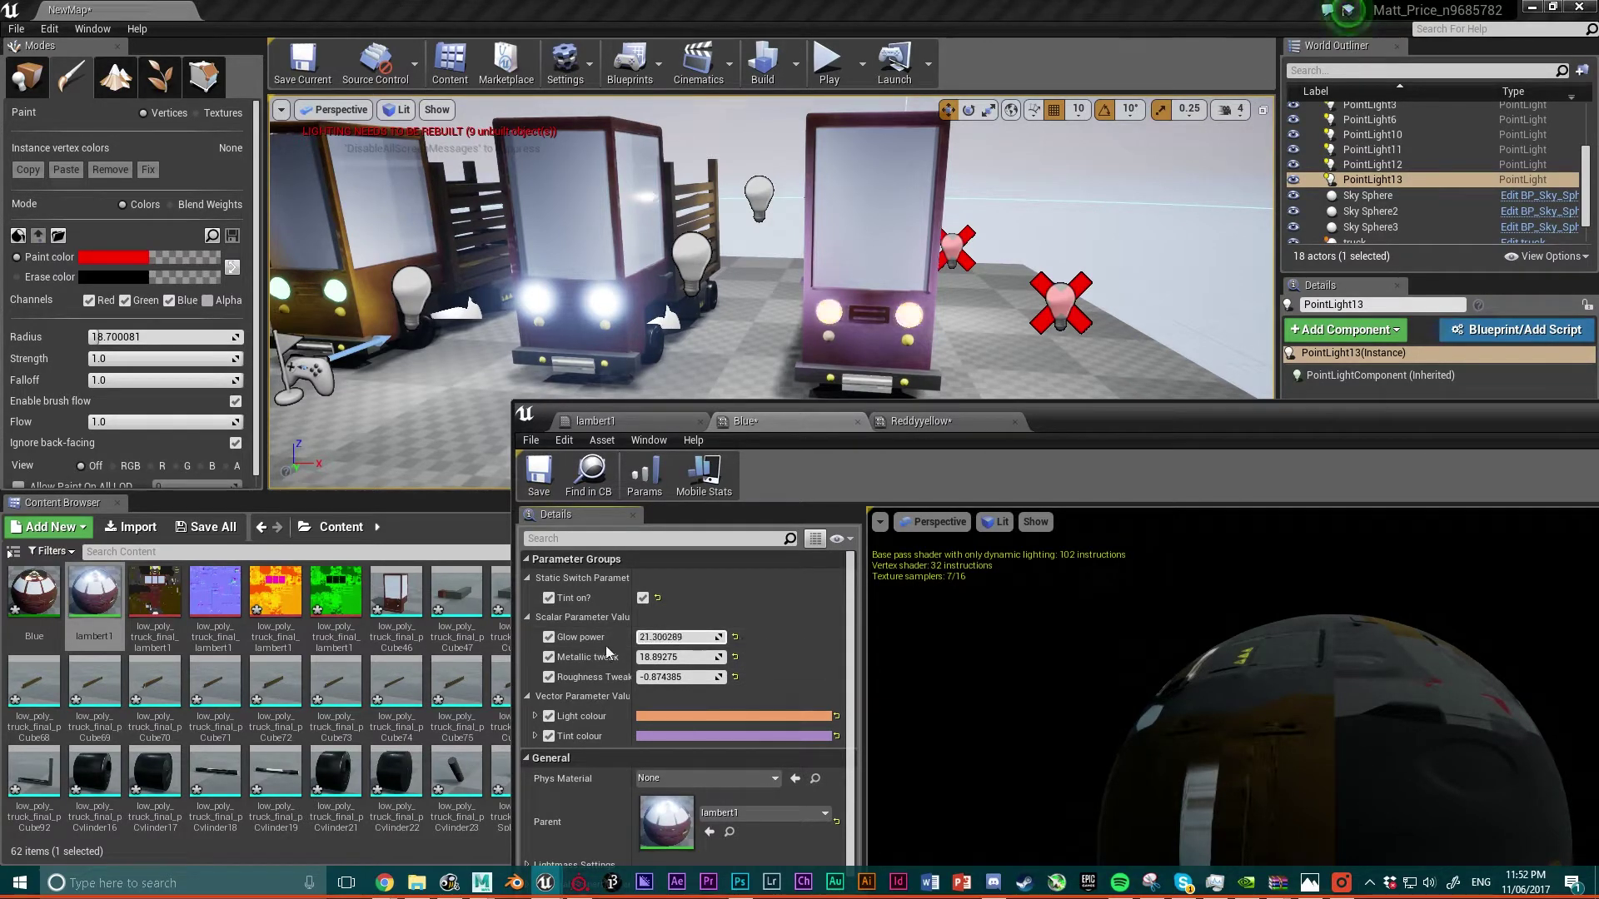
{"action": "mouse_move", "coordinate": [658, 642]}
{"action": "left_mouse_down"}
{"action": "mouse_move", "coordinate": [771, 638]}
{"action": "mouse_move", "coordinate": [633, 638]}
{"action": "mouse_move", "coordinate": [664, 644]}
{"action": "left_mouse_up"}
{"action": "left_click", "coordinate": [683, 640]}
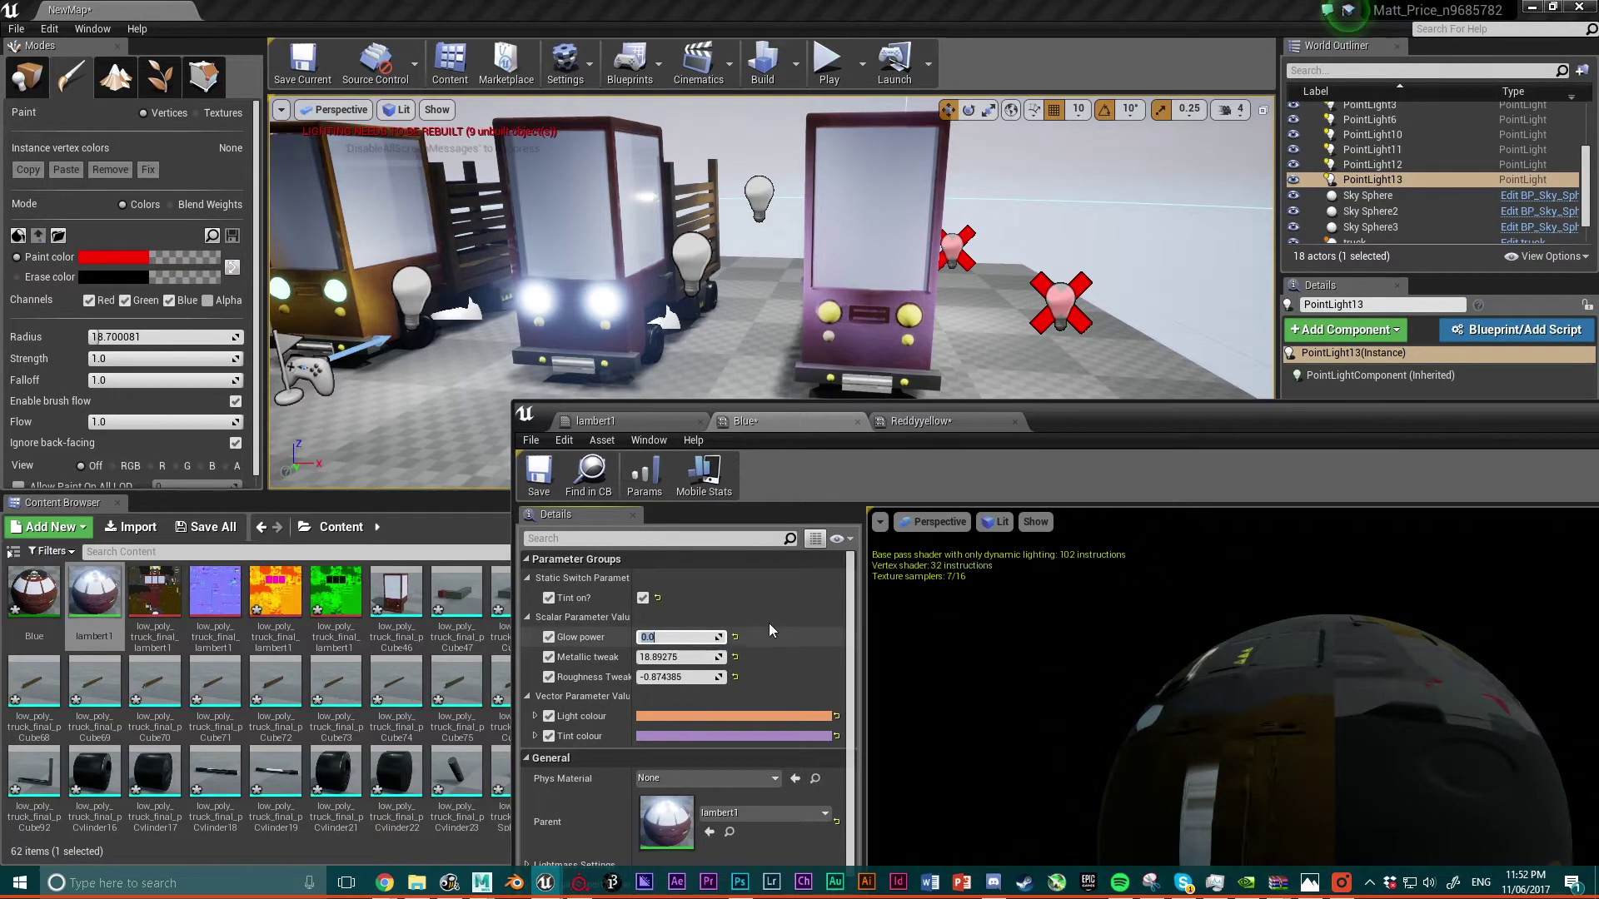
{"action": "type", "text": "0"}
{"action": "key", "text": "Return"}
- Open the Reddyyellow material instance and frame the front of the yellow truck in the level viewport
{"action": "left_click_drag", "start_coordinate": [1088, 420], "coordinate": [1149, 427]}
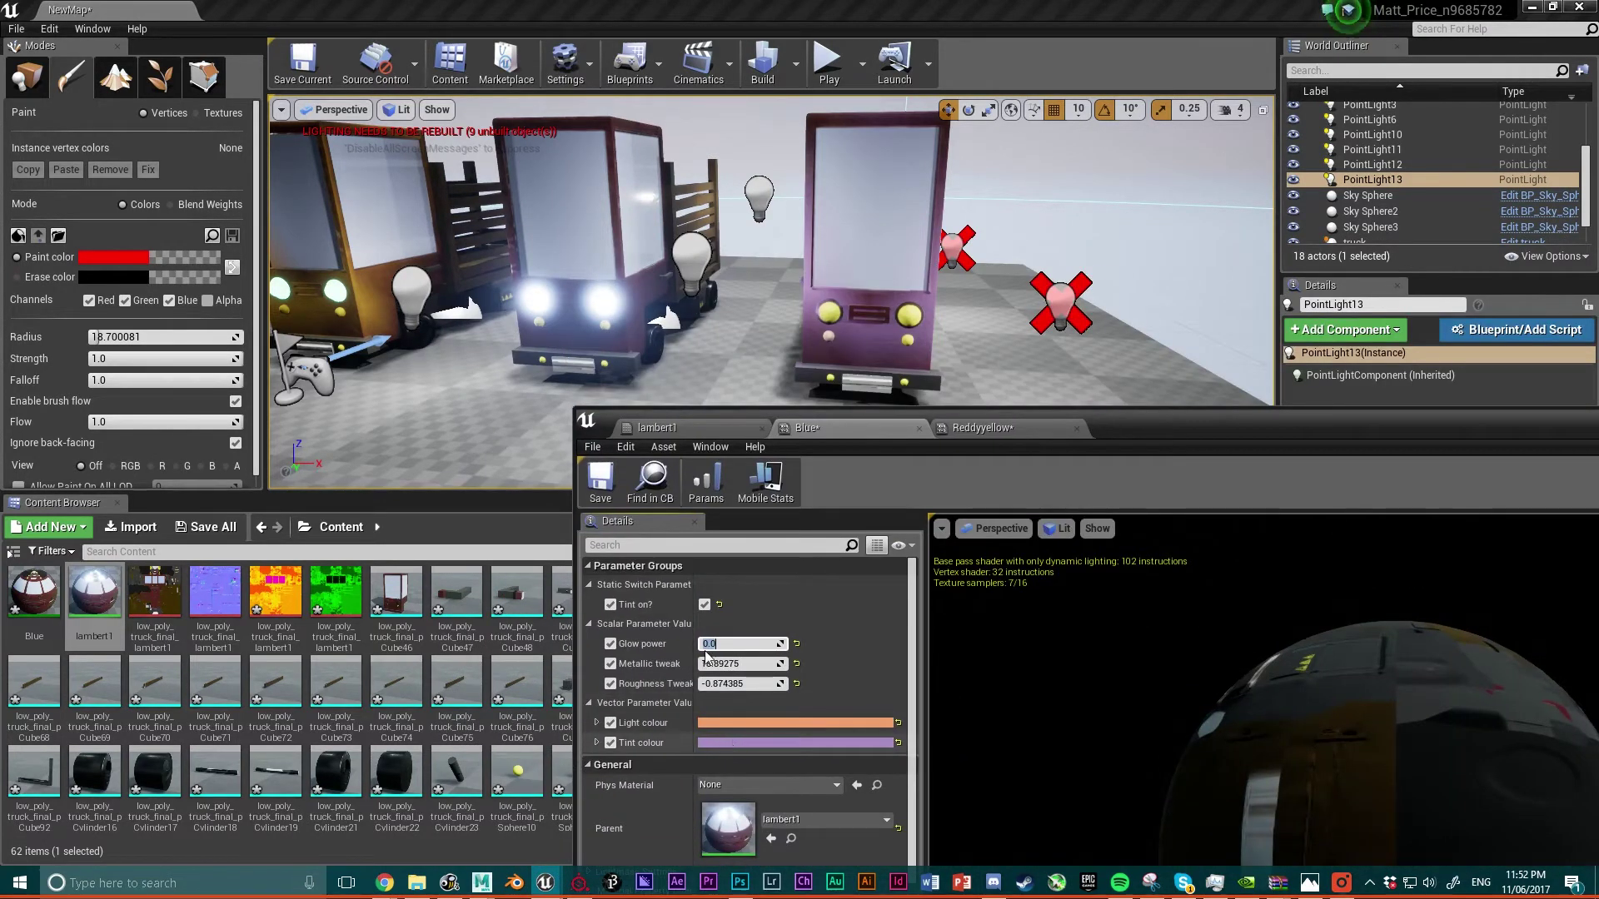
{"action": "left_click", "coordinate": [696, 427]}
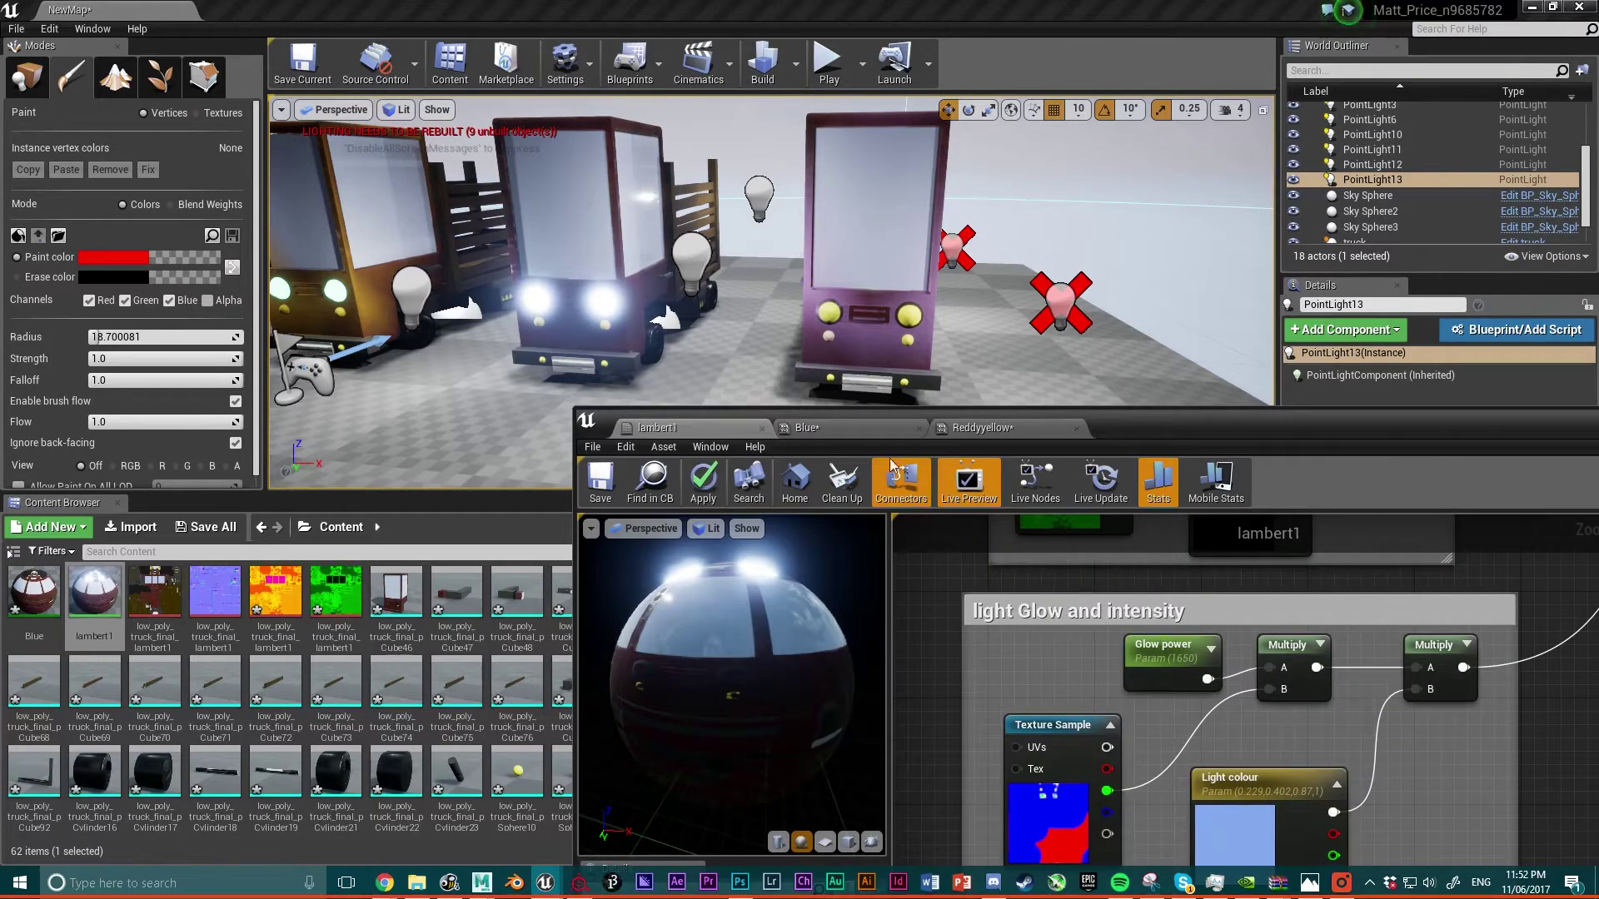
{"action": "left_click", "coordinate": [980, 427]}
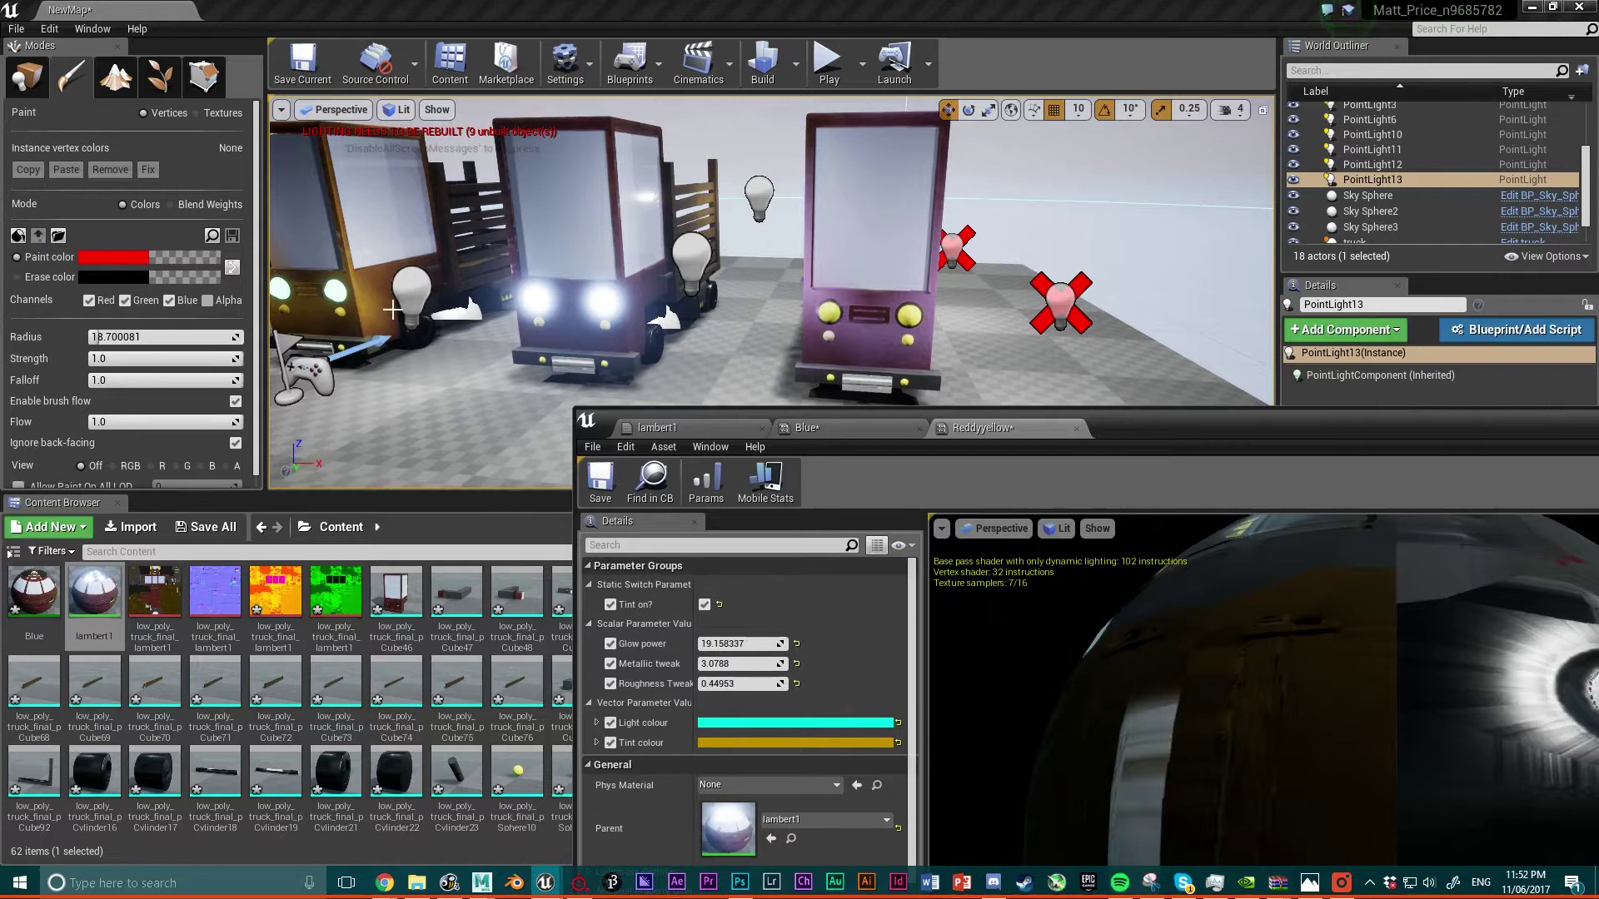
{"action": "mouse_move", "coordinate": [398, 300]}
{"action": "left_mouse_down"}
{"action": "mouse_move", "coordinate": [398, 250]}
{"action": "mouse_move", "coordinate": [398, 291]}
{"action": "mouse_move", "coordinate": [398, 271]}
{"action": "left_mouse_up"}
{"action": "mouse_move", "coordinate": [398, 292]}
{"action": "right_mouse_down"}
{"action": "mouse_move", "coordinate": [425, 291]}
{"action": "mouse_move", "coordinate": [391, 291]}
{"action": "right_mouse_up"}
{"action": "key", "text": "d"}
{"action": "key", "text": "a"}
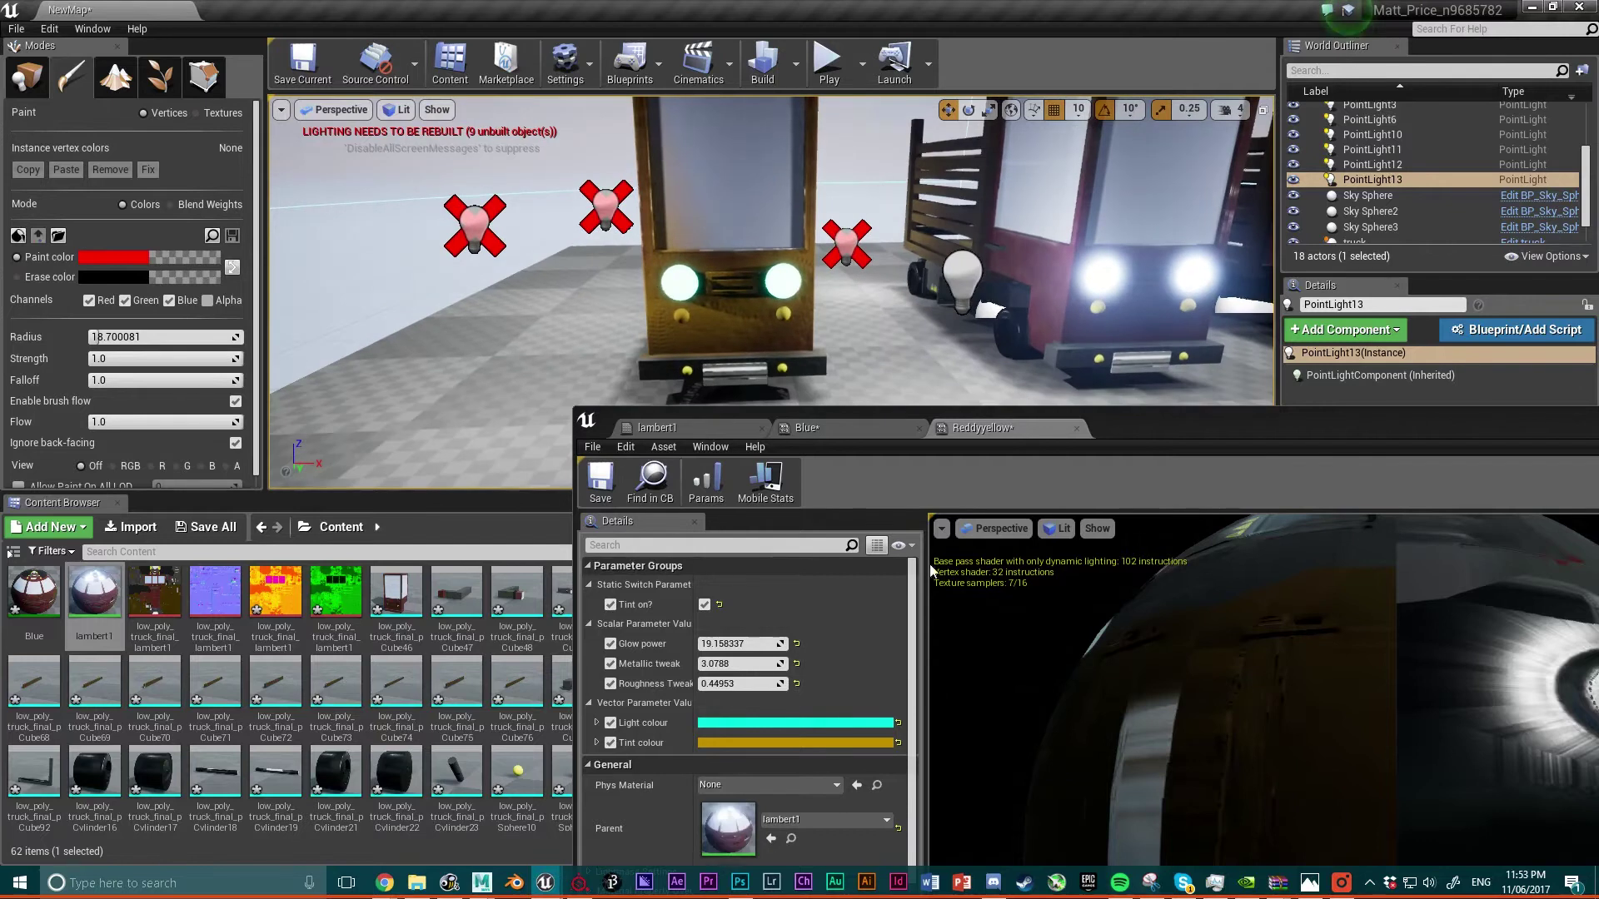
{"action": "left_click_drag", "start_coordinate": [1157, 426], "coordinate": [1163, 395]}
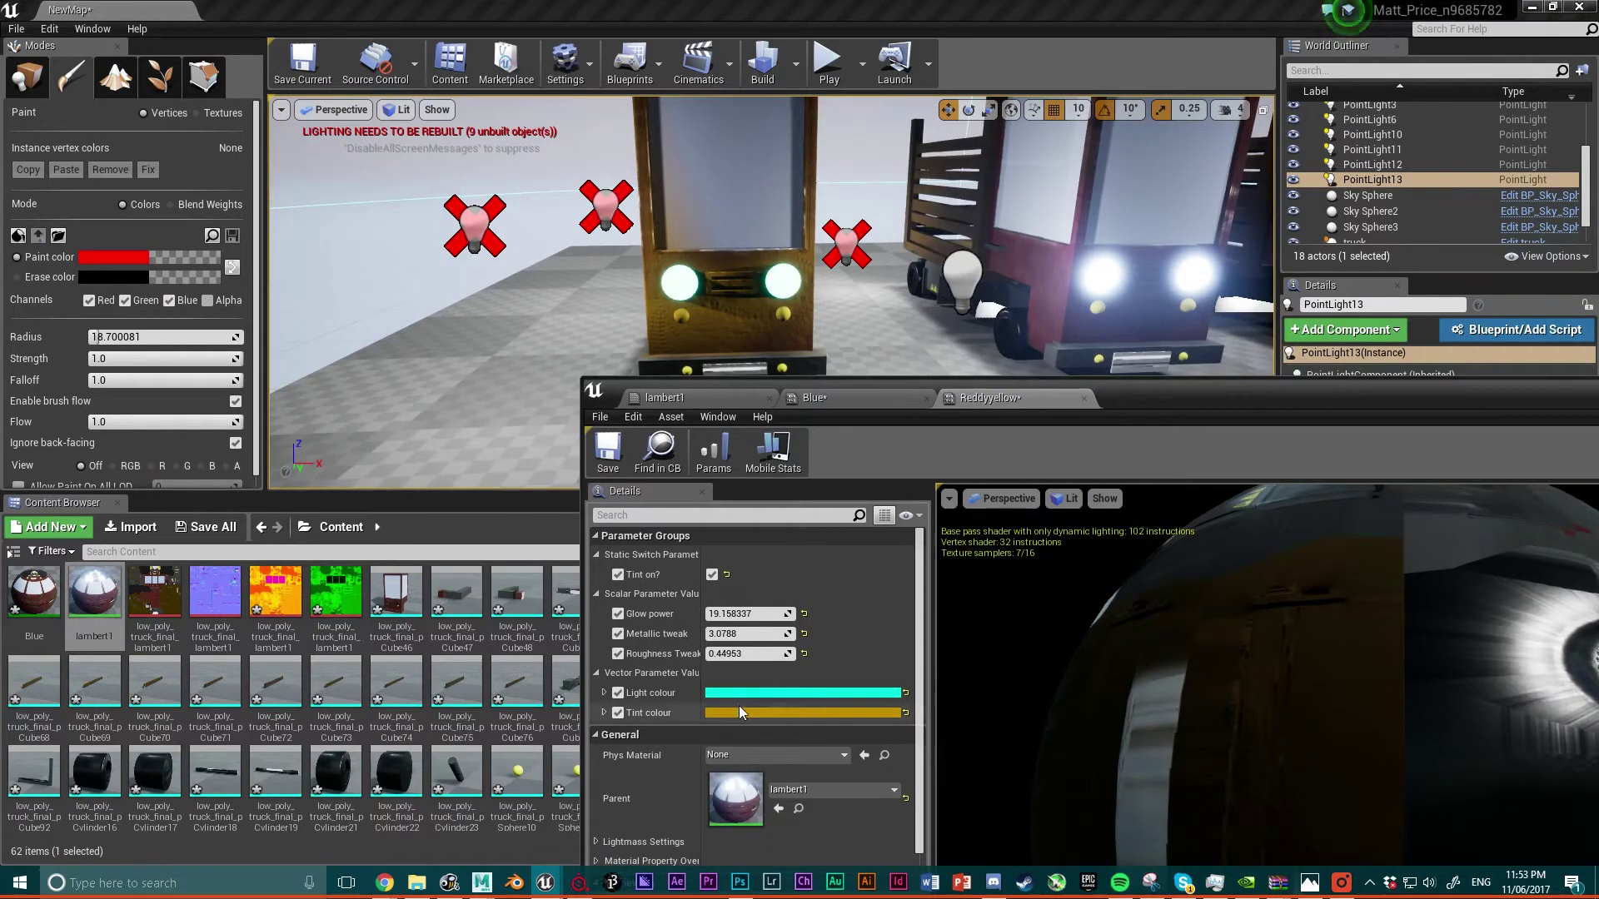
- Try a pale green Tint colour (R 0.351, G 0.515, B 0.429) on the Reddyyellow instance and undo it
{"action": "left_click", "coordinate": [736, 710]}
{"action": "left_click_drag", "start_coordinate": [856, 513], "coordinate": [817, 575]}
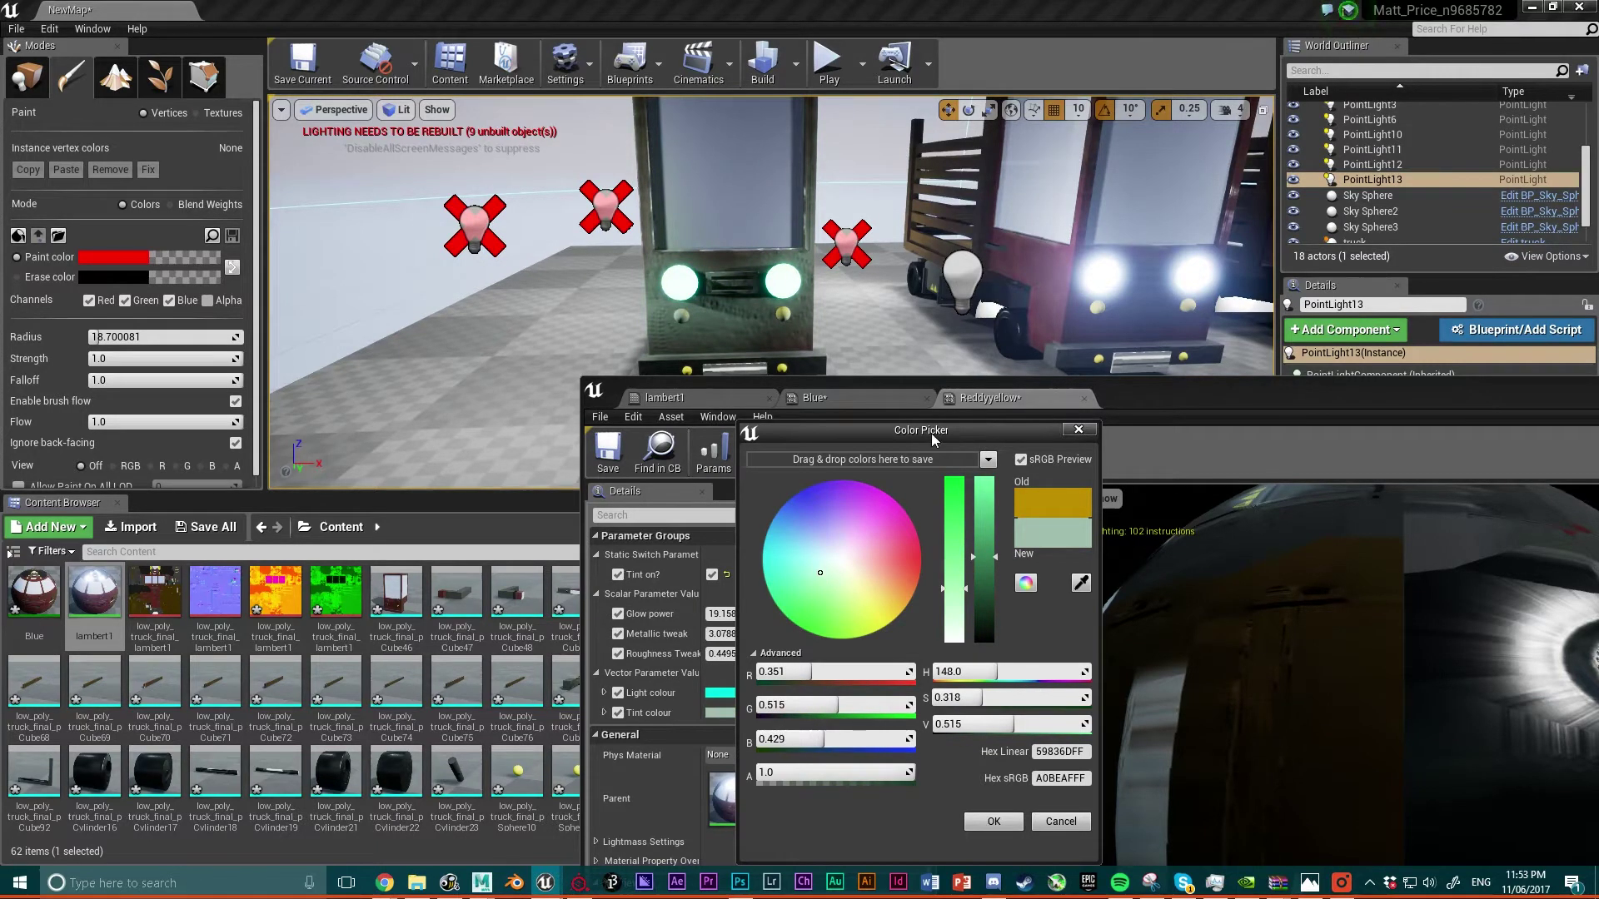
{"action": "key", "text": "Escape"}
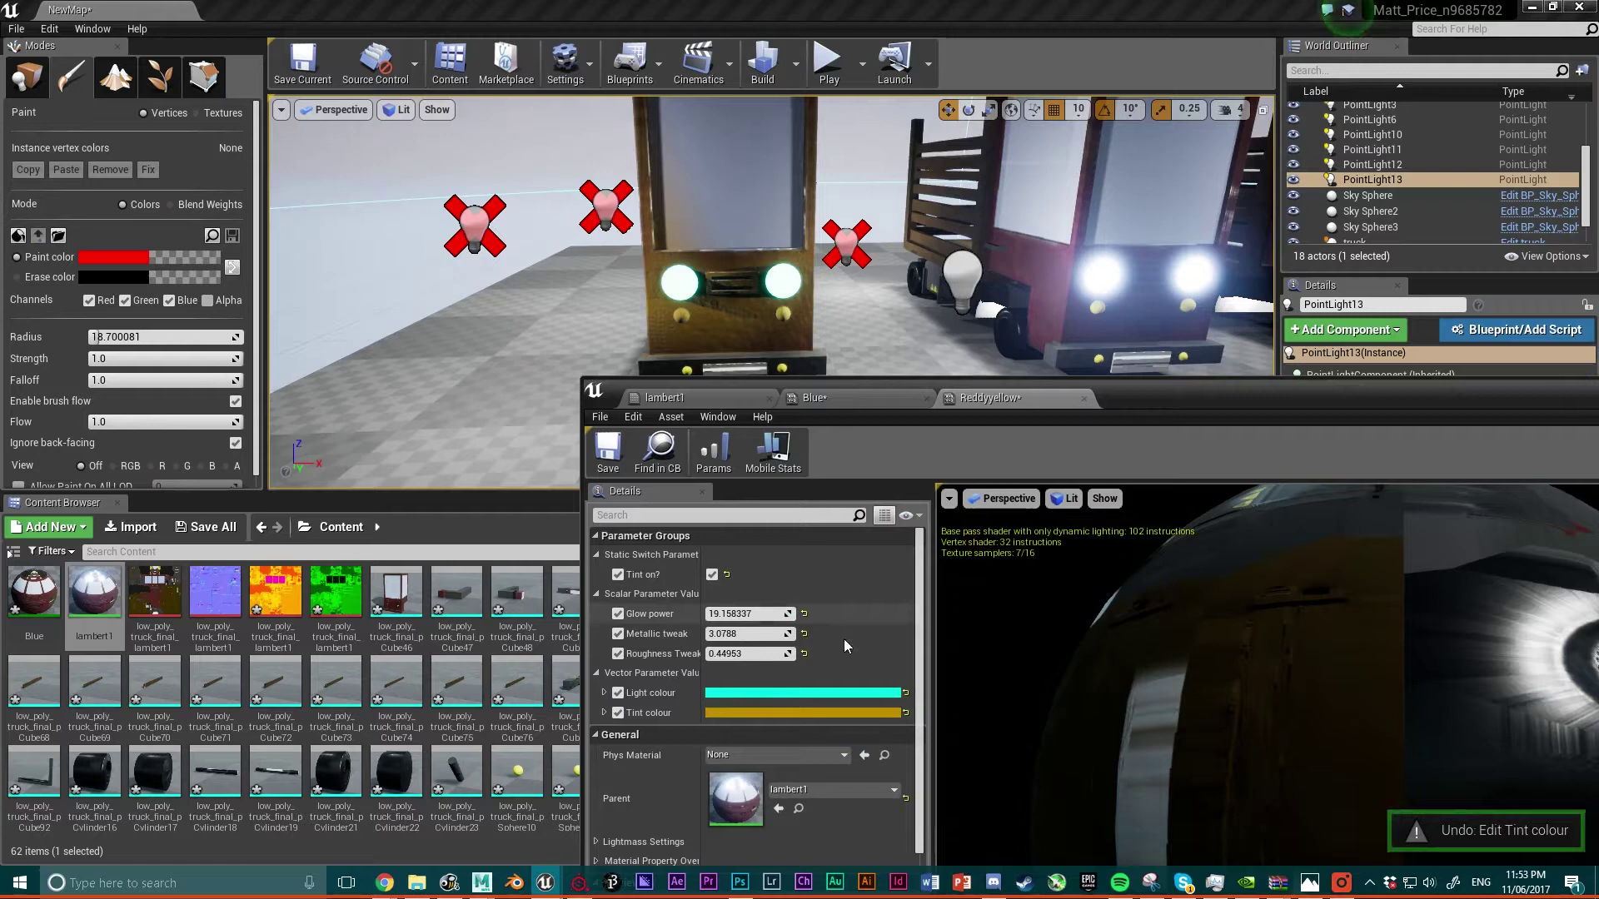
- Set the Reddyyellow instance's Light colour to light green with R 0.22, G 0.995 and B 0.211
{"action": "left_click", "coordinate": [743, 693]}
{"action": "left_click_drag", "start_coordinate": [811, 507], "coordinate": [821, 611]}
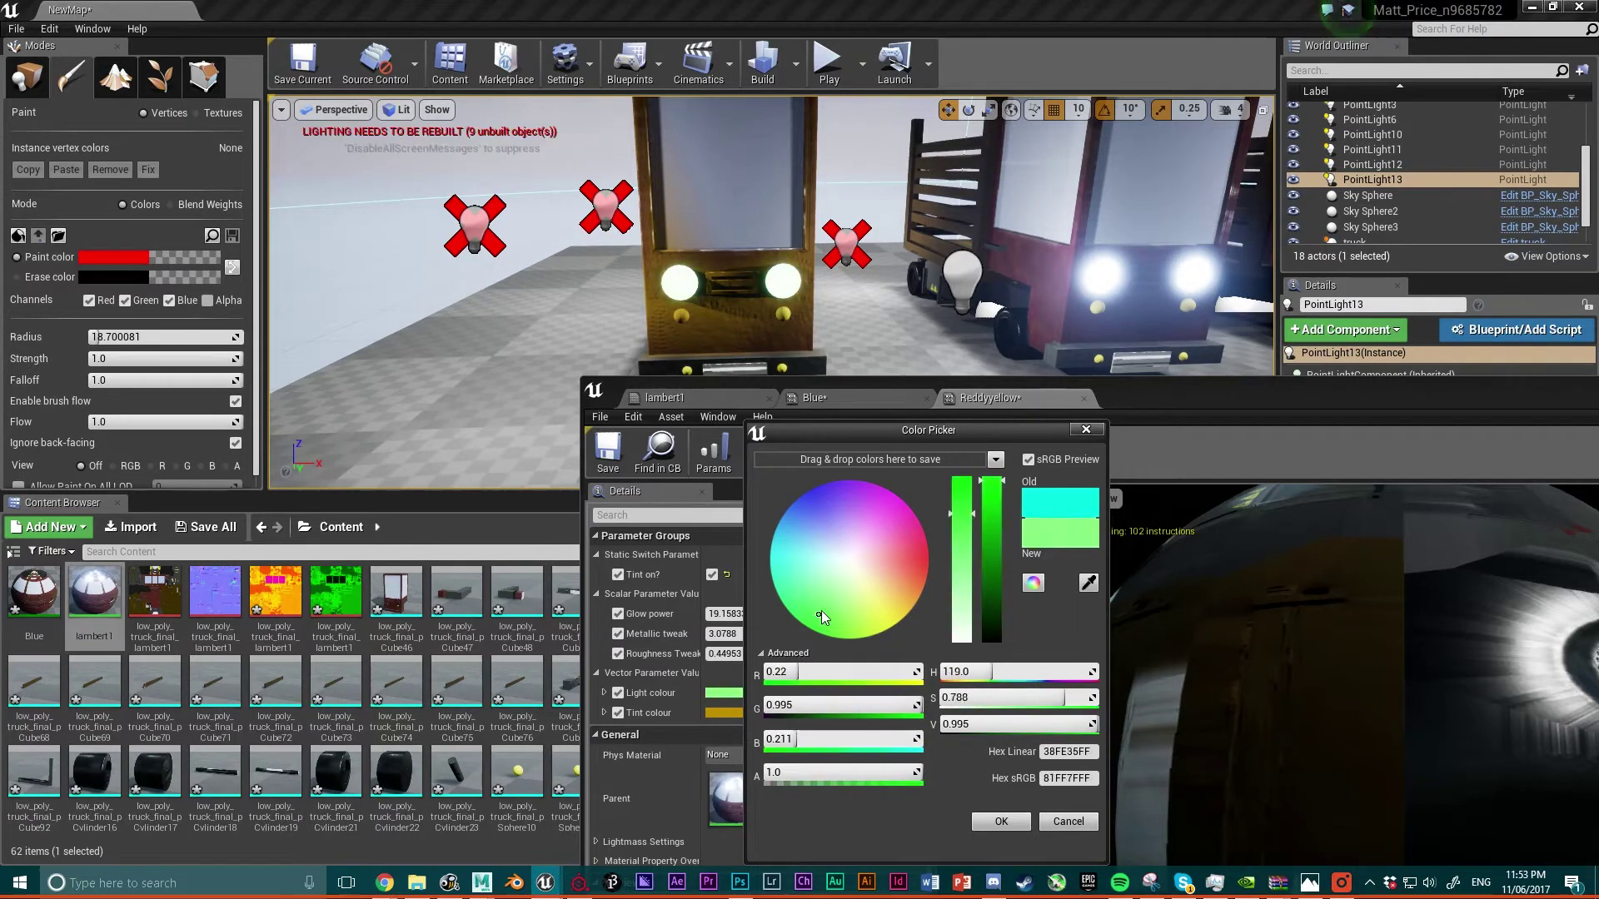
{"action": "left_click", "coordinate": [1001, 821]}
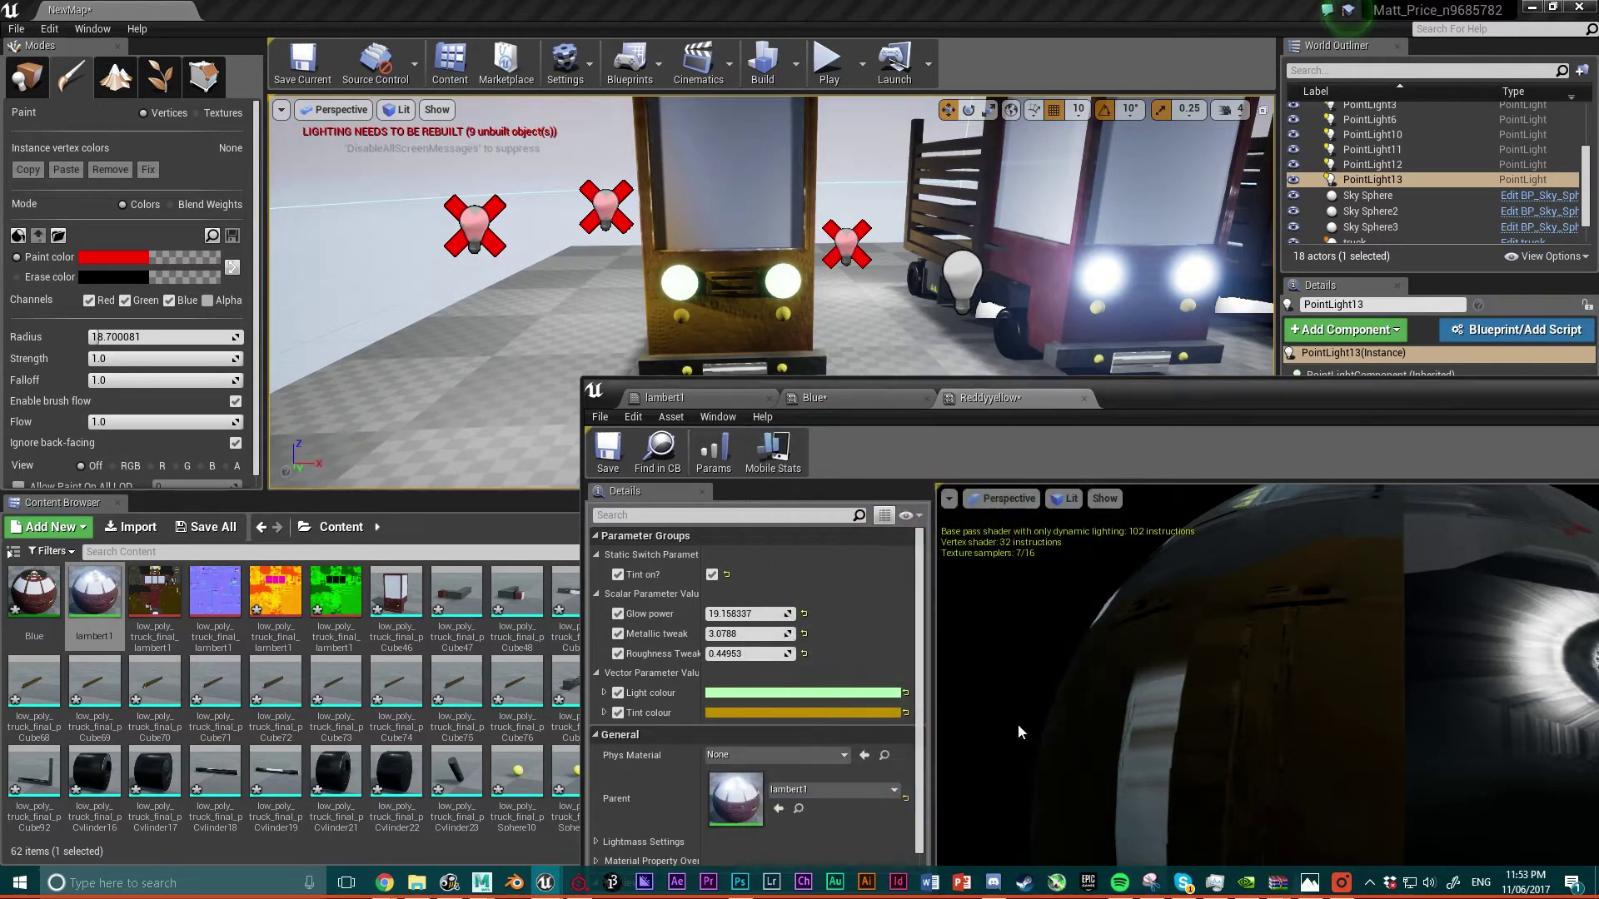
- Return to the lambert1 material graph and review how Glow power and Light colour multiply together
{"action": "left_click_drag", "start_coordinate": [1157, 391], "coordinate": [844, 232]}
{"action": "left_click", "coordinate": [360, 240]}
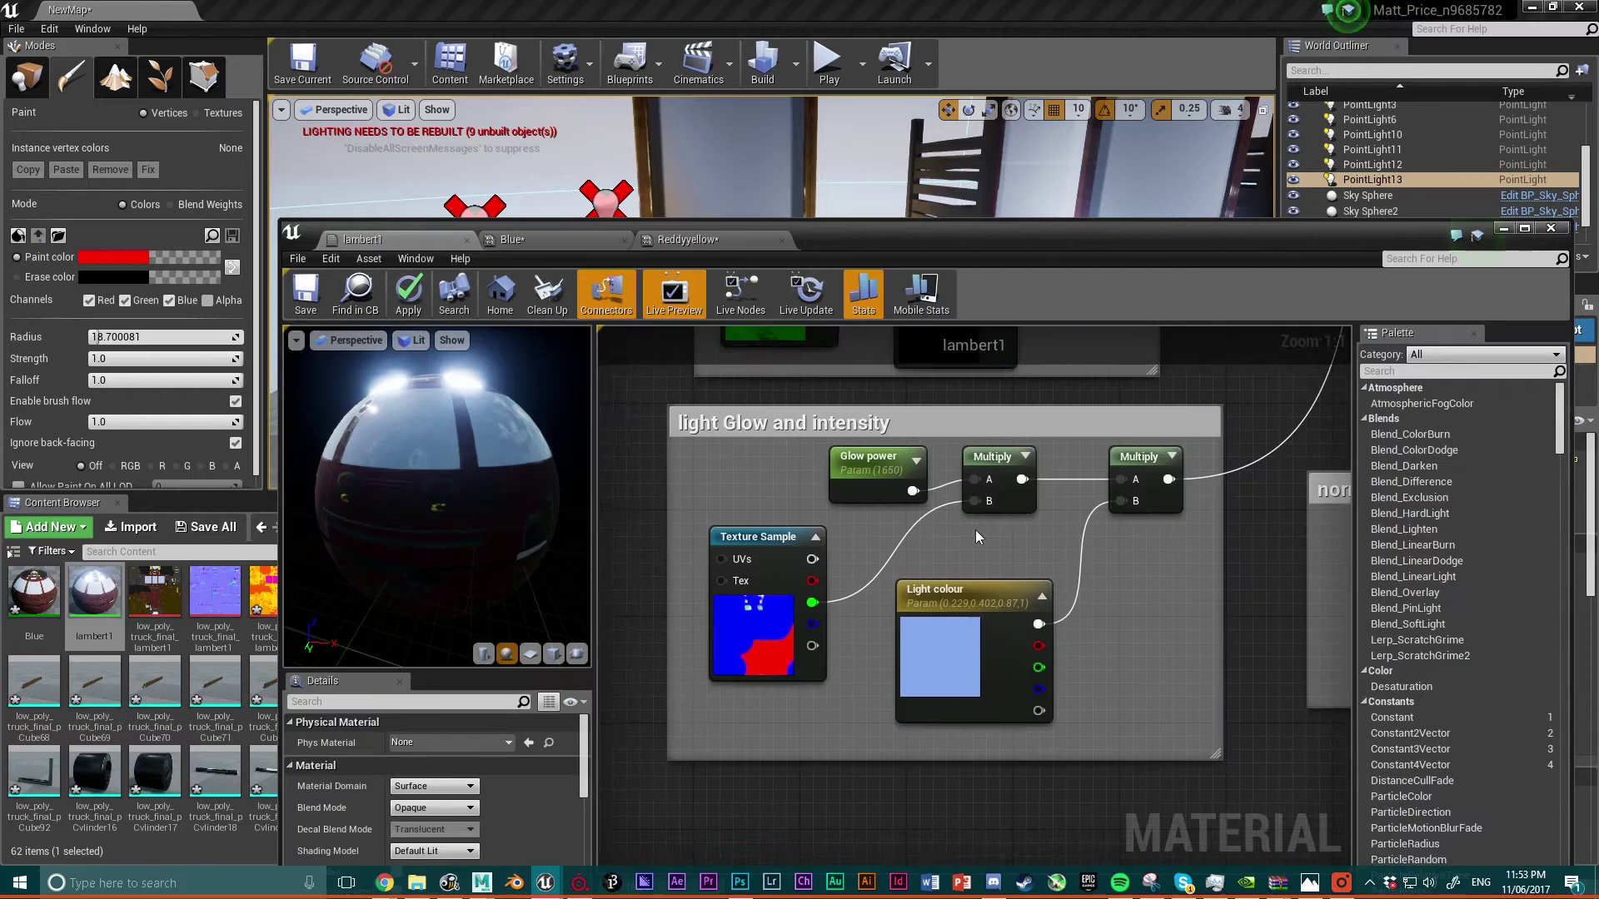
{"action": "right_click_drag", "start_coordinate": [976, 529], "coordinate": [849, 570]}
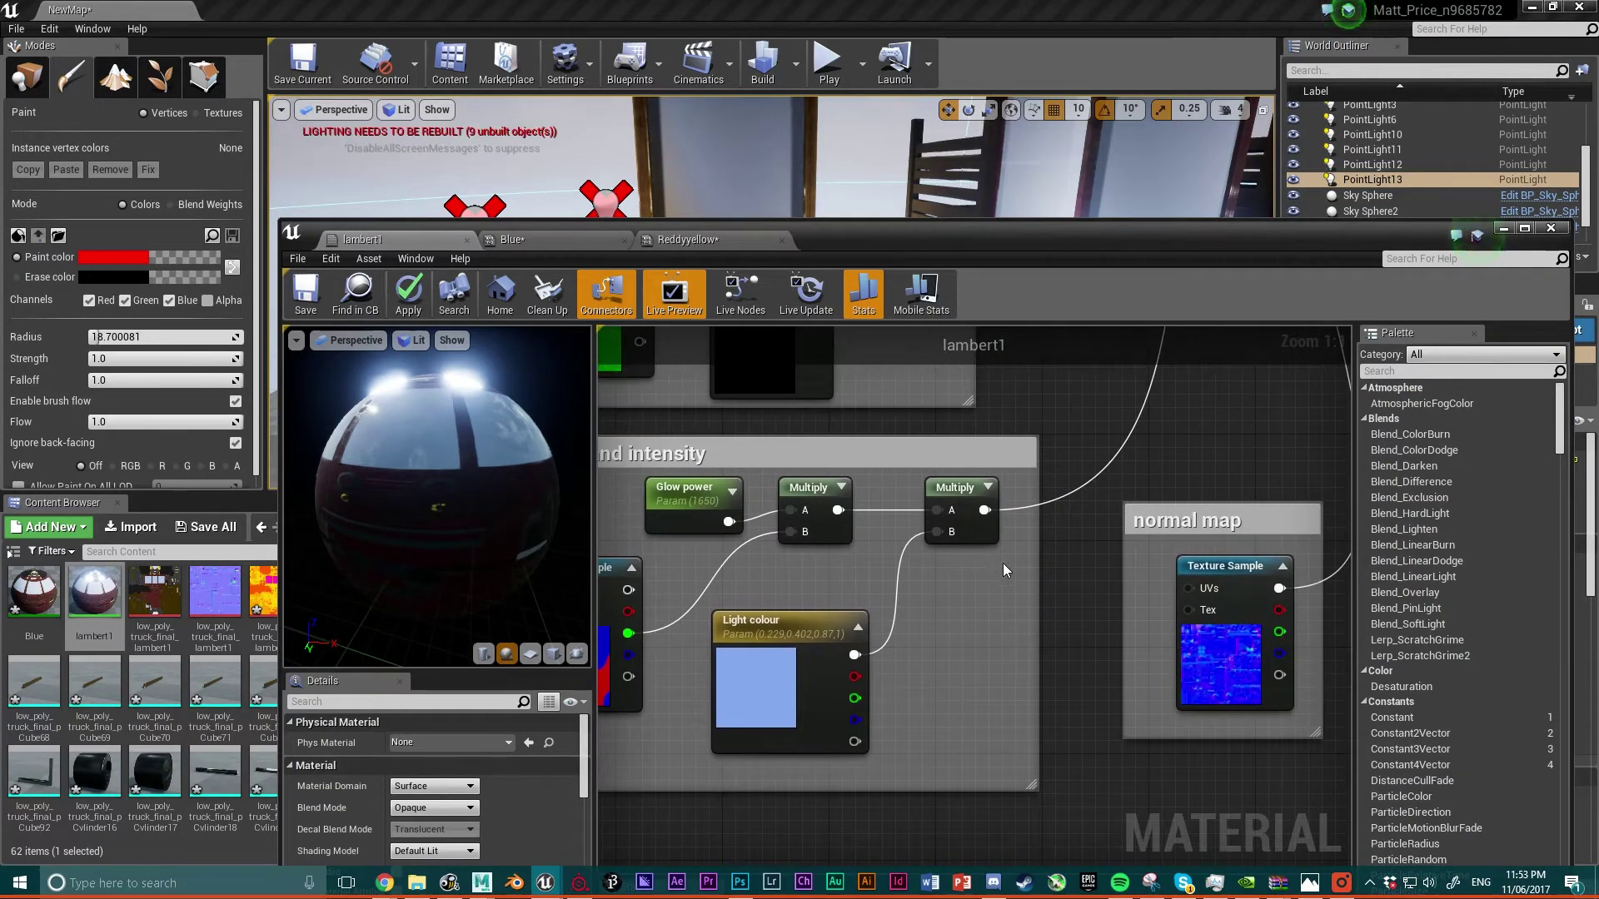
- Examine the Metallic tweak and Roughness tweak groups and trace their connections to the lambert1 material output
{"action": "right_click_drag", "start_coordinate": [999, 573], "coordinate": [1112, 789]}
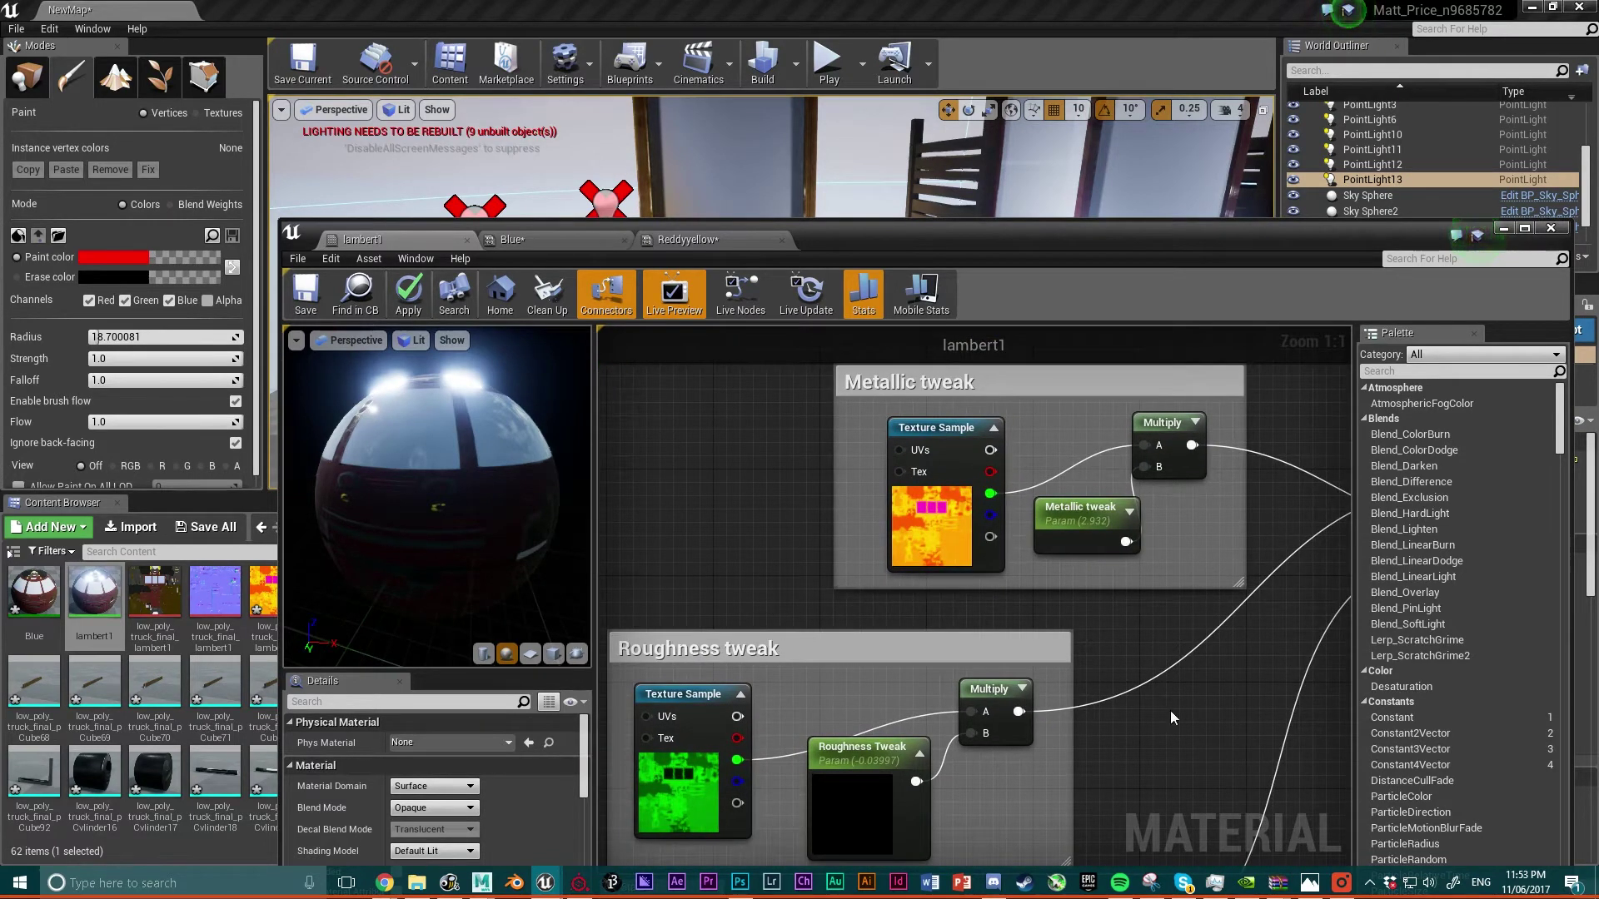
{"action": "right_click_drag", "start_coordinate": [1171, 712], "coordinate": [1164, 672]}
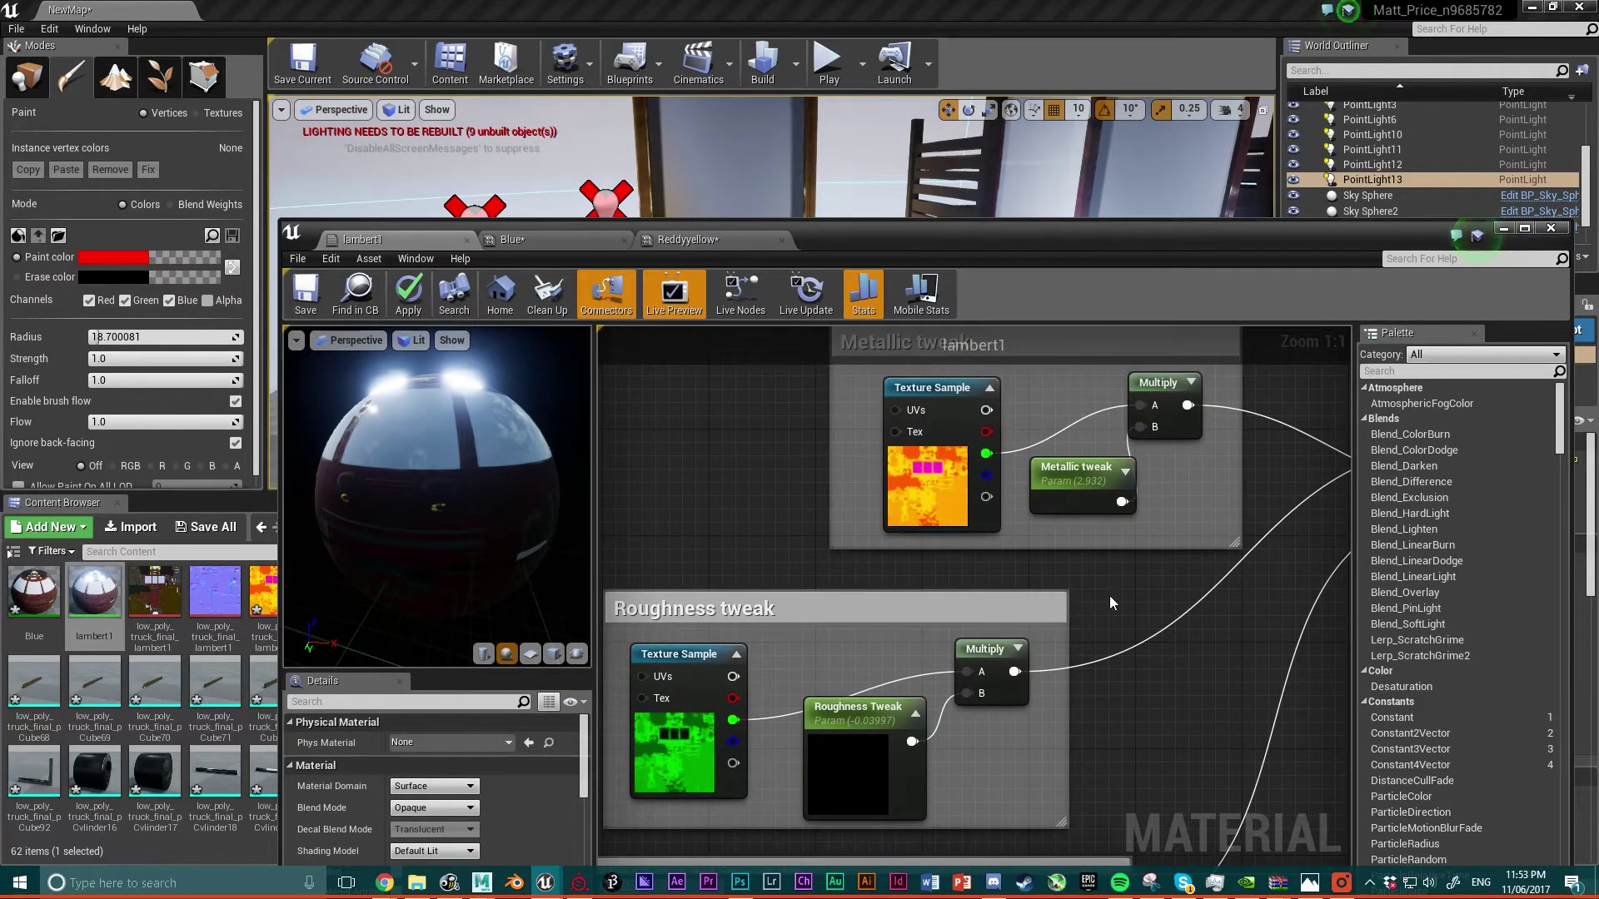
{"action": "mouse_move", "coordinate": [1115, 613]}
{"action": "right_mouse_down"}
{"action": "mouse_move", "coordinate": [1123, 580]}
{"action": "mouse_move", "coordinate": [1143, 615]}
{"action": "mouse_move", "coordinate": [1129, 622]}
{"action": "right_mouse_up"}
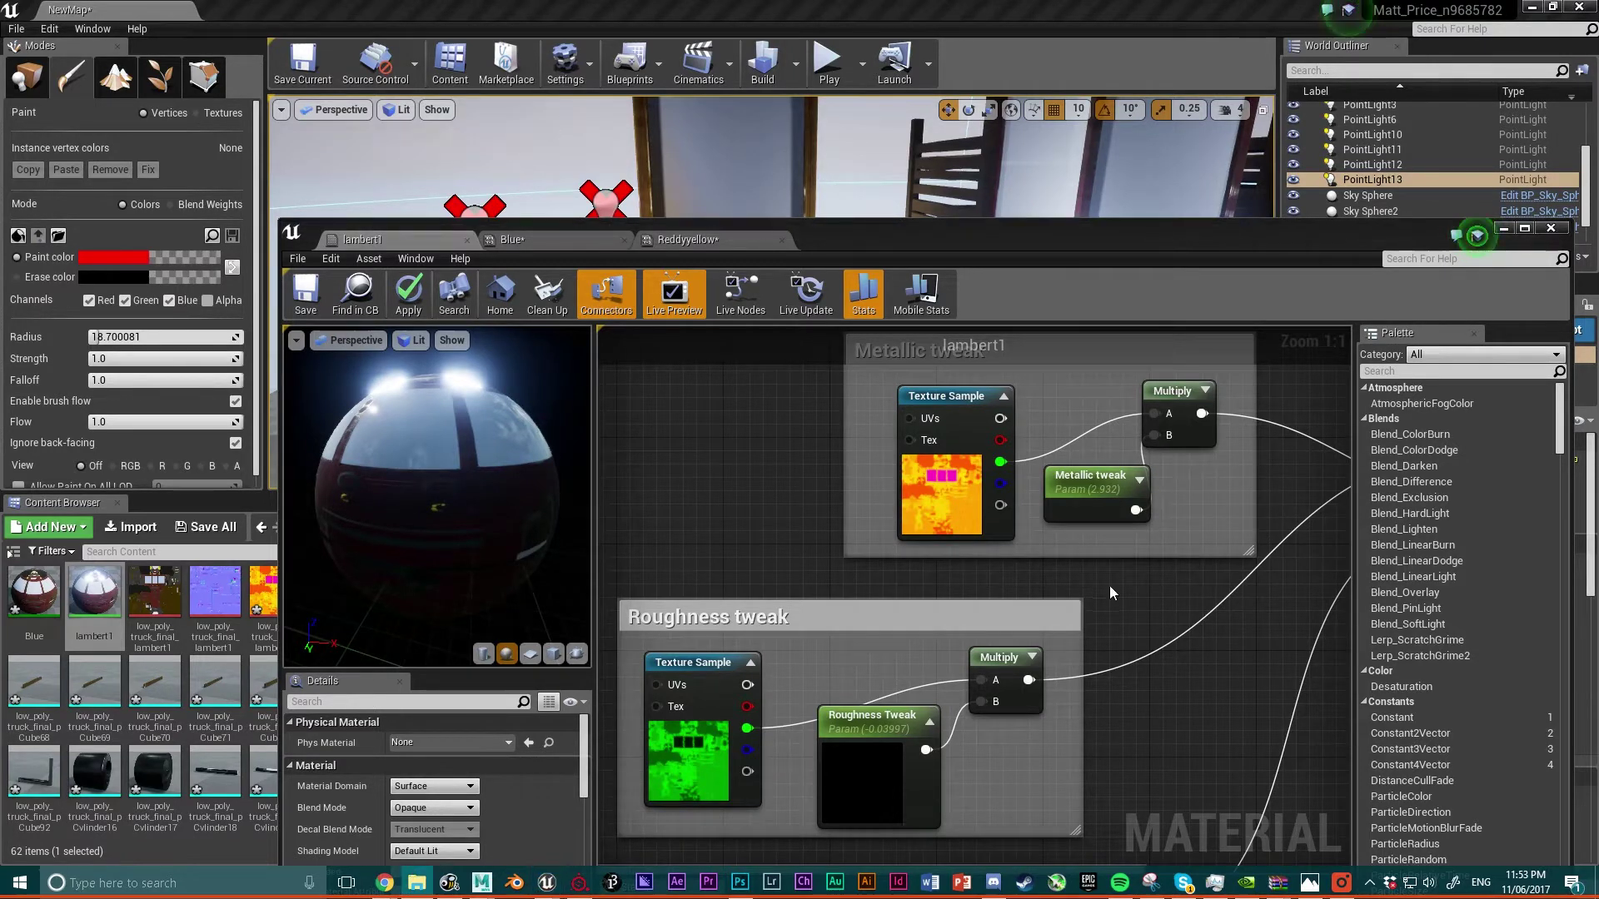
{"action": "right_click_drag", "start_coordinate": [1059, 573], "coordinate": [895, 608]}
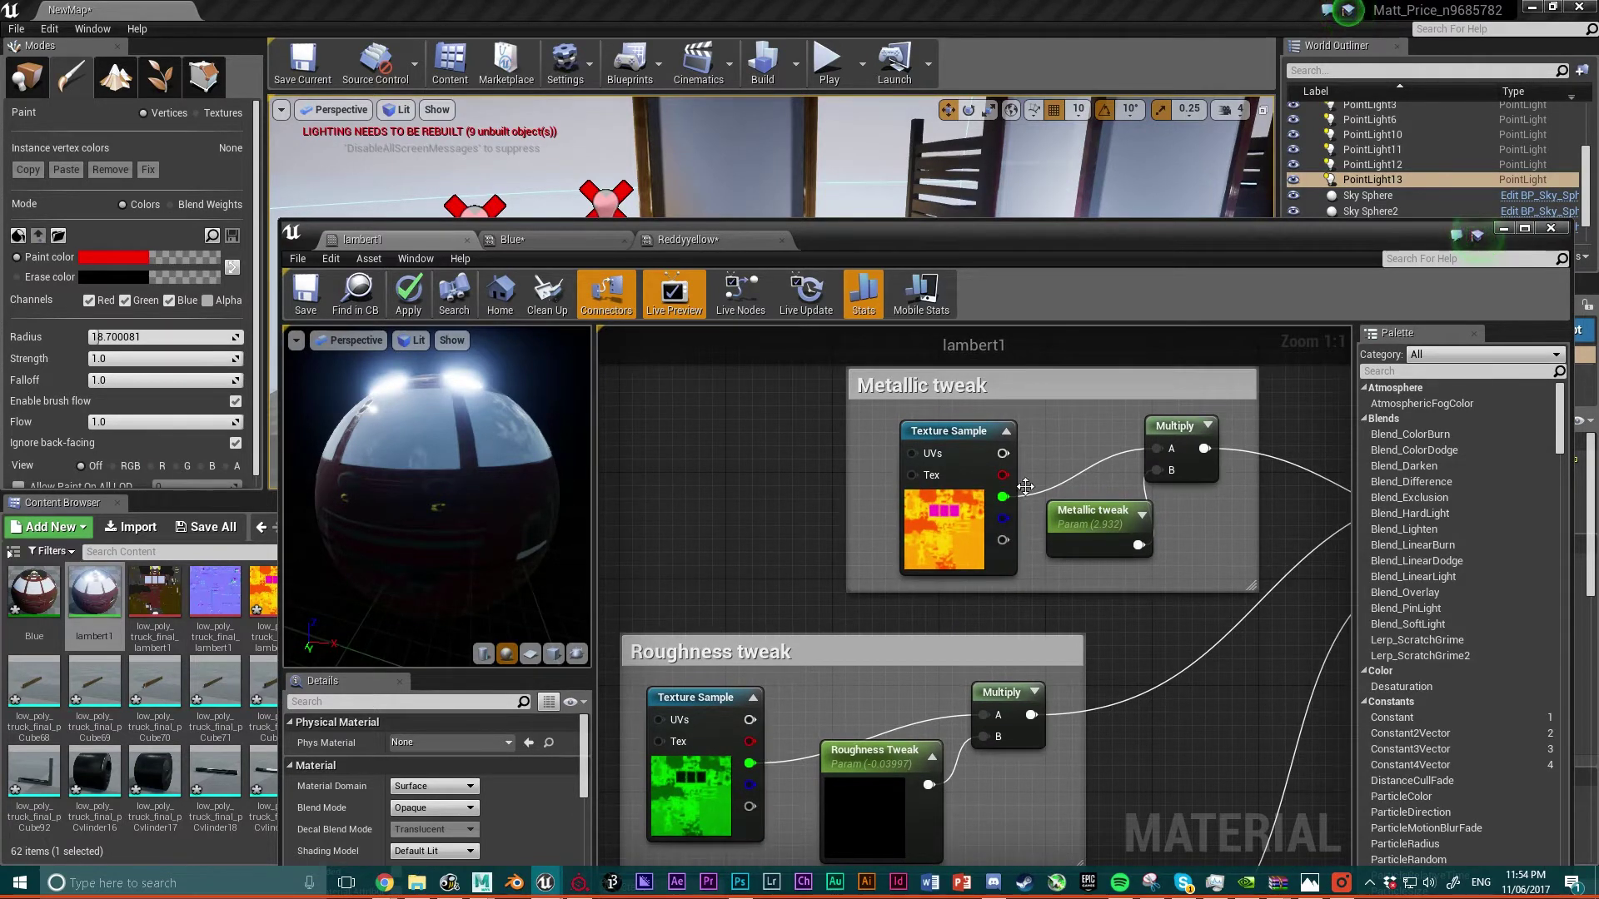
{"action": "right_click_drag", "start_coordinate": [896, 617], "coordinate": [878, 581]}
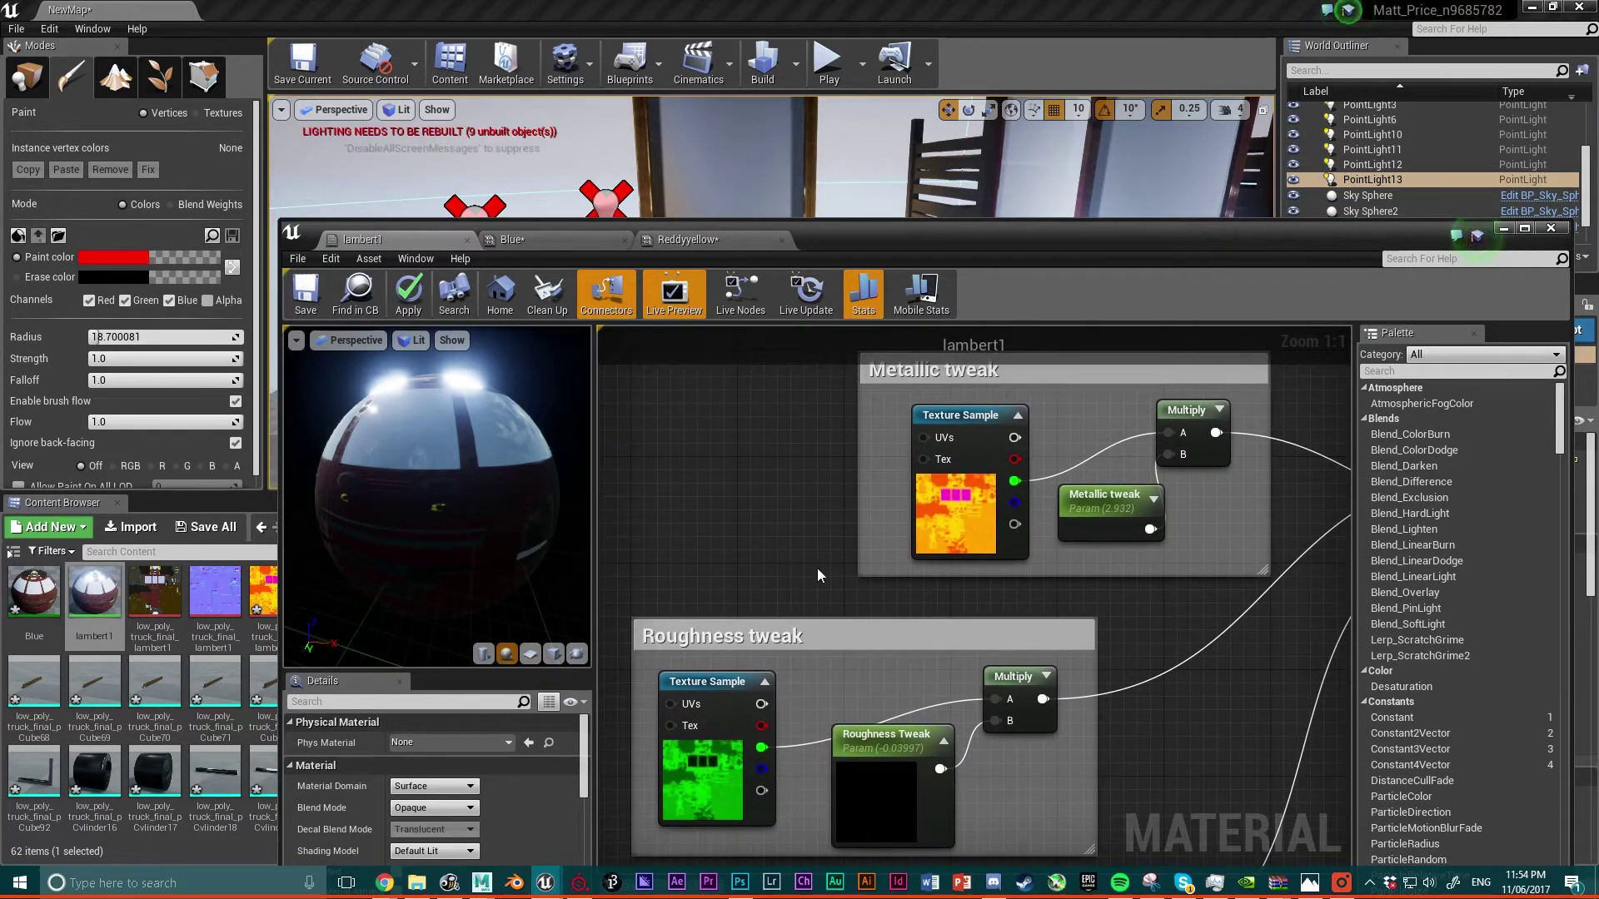
{"action": "right_click_drag", "start_coordinate": [819, 567], "coordinate": [807, 572]}
{"action": "right_click_drag", "start_coordinate": [848, 665], "coordinate": [852, 603]}
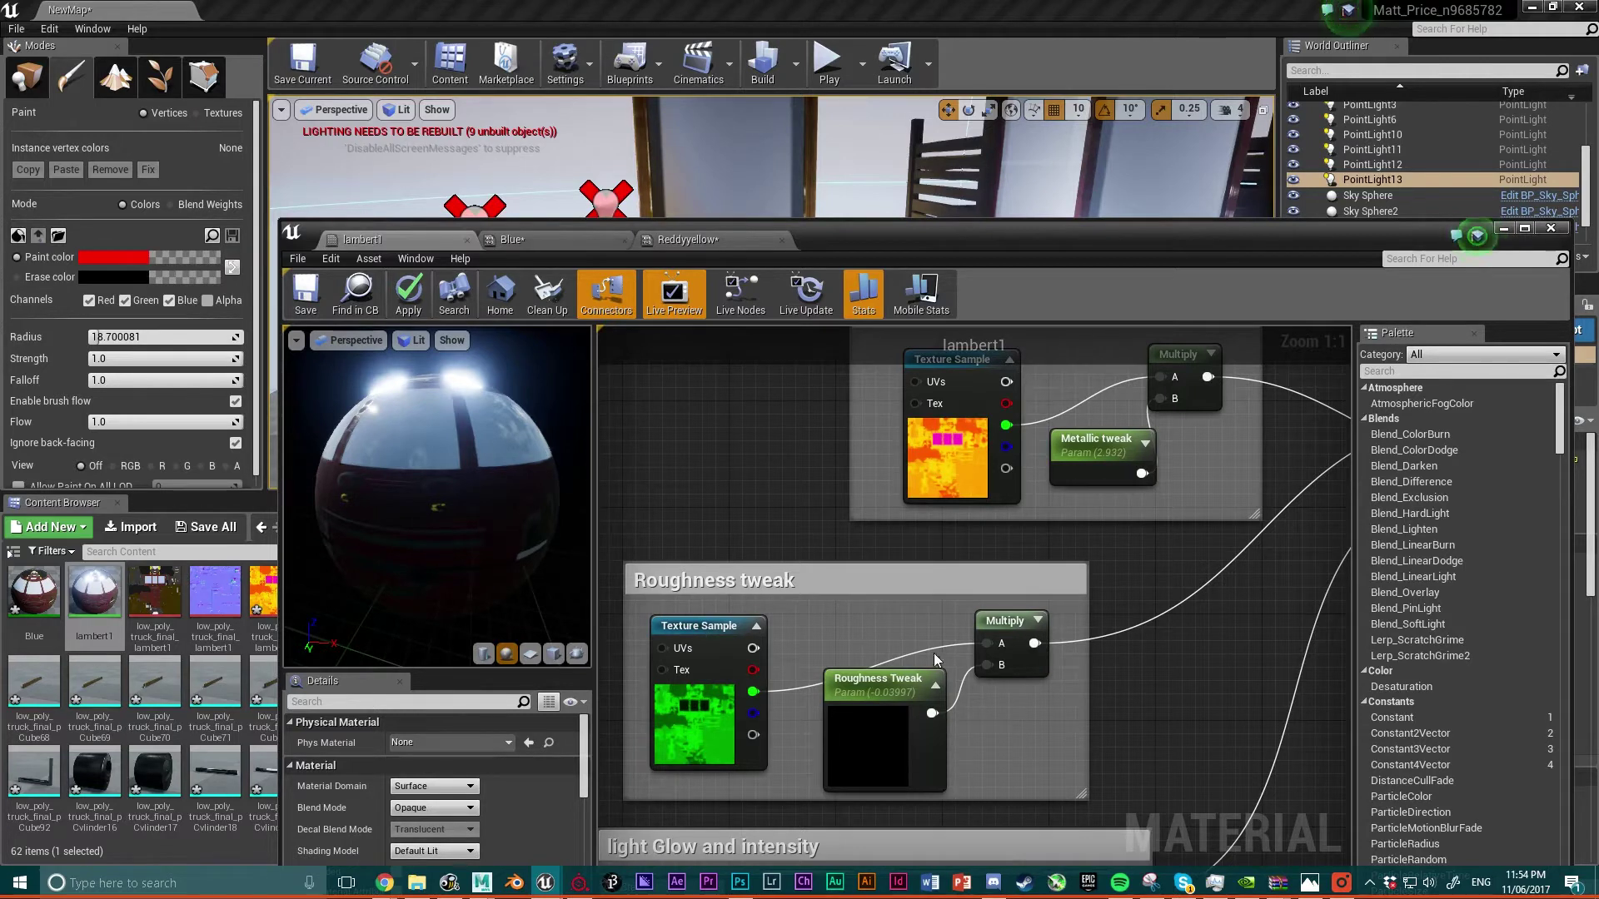
{"action": "right_click_drag", "start_coordinate": [1108, 487], "coordinate": [848, 614]}
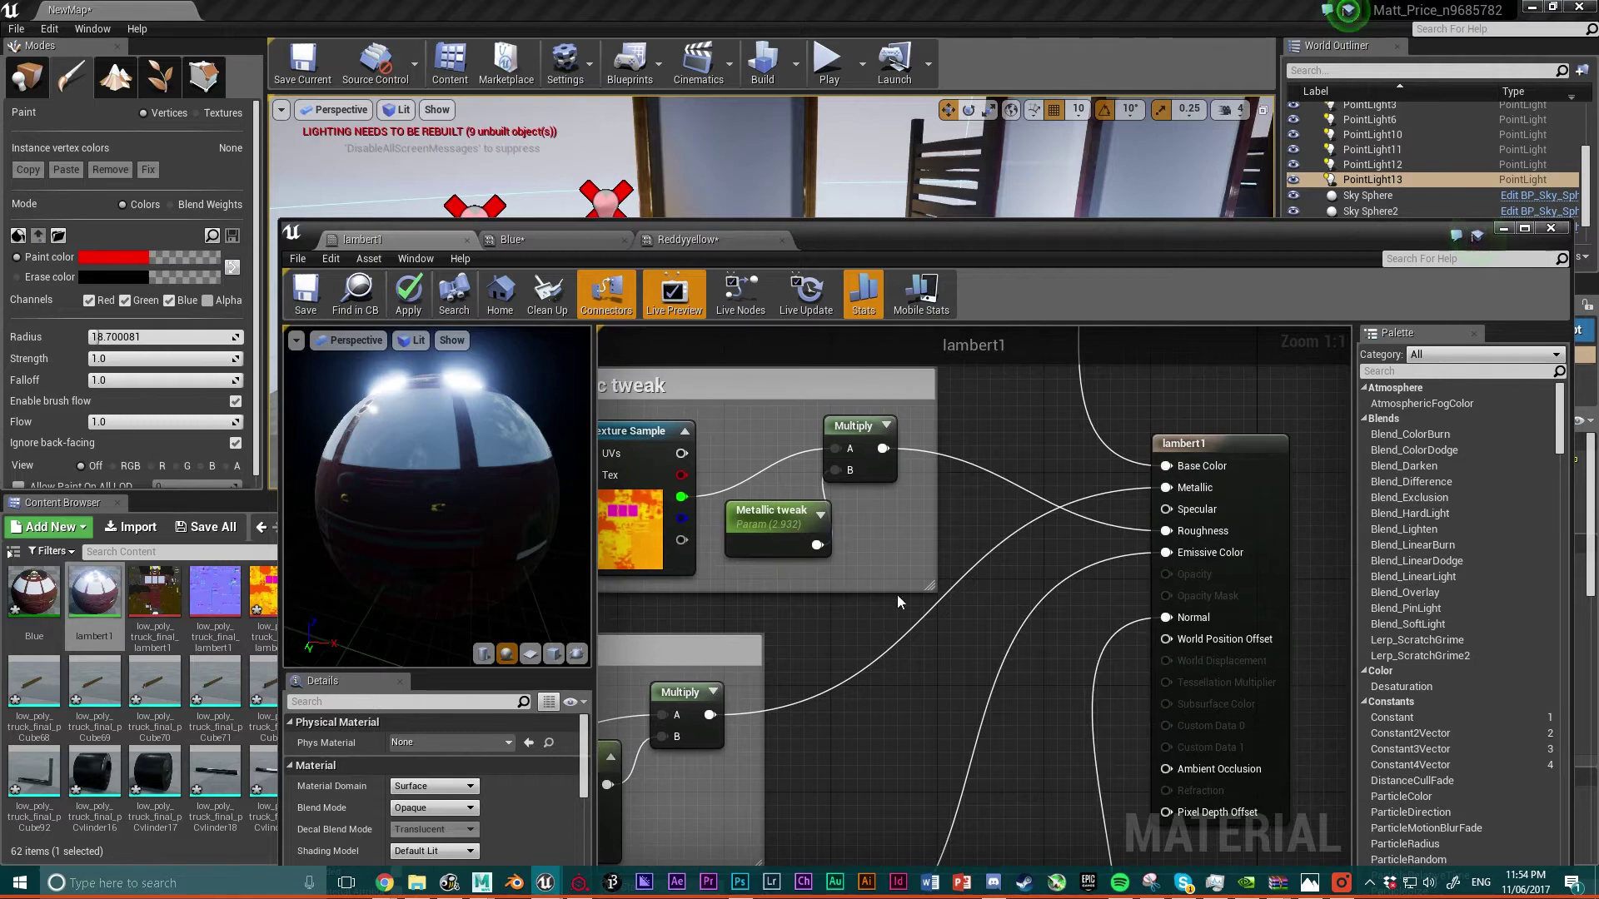
- Inspect the Metallic tweak parameter and its Multiply link in the lambert1 graph, and uncover the purple truck in the level viewport
{"action": "right_click_drag", "start_coordinate": [697, 698], "coordinate": [745, 624]}
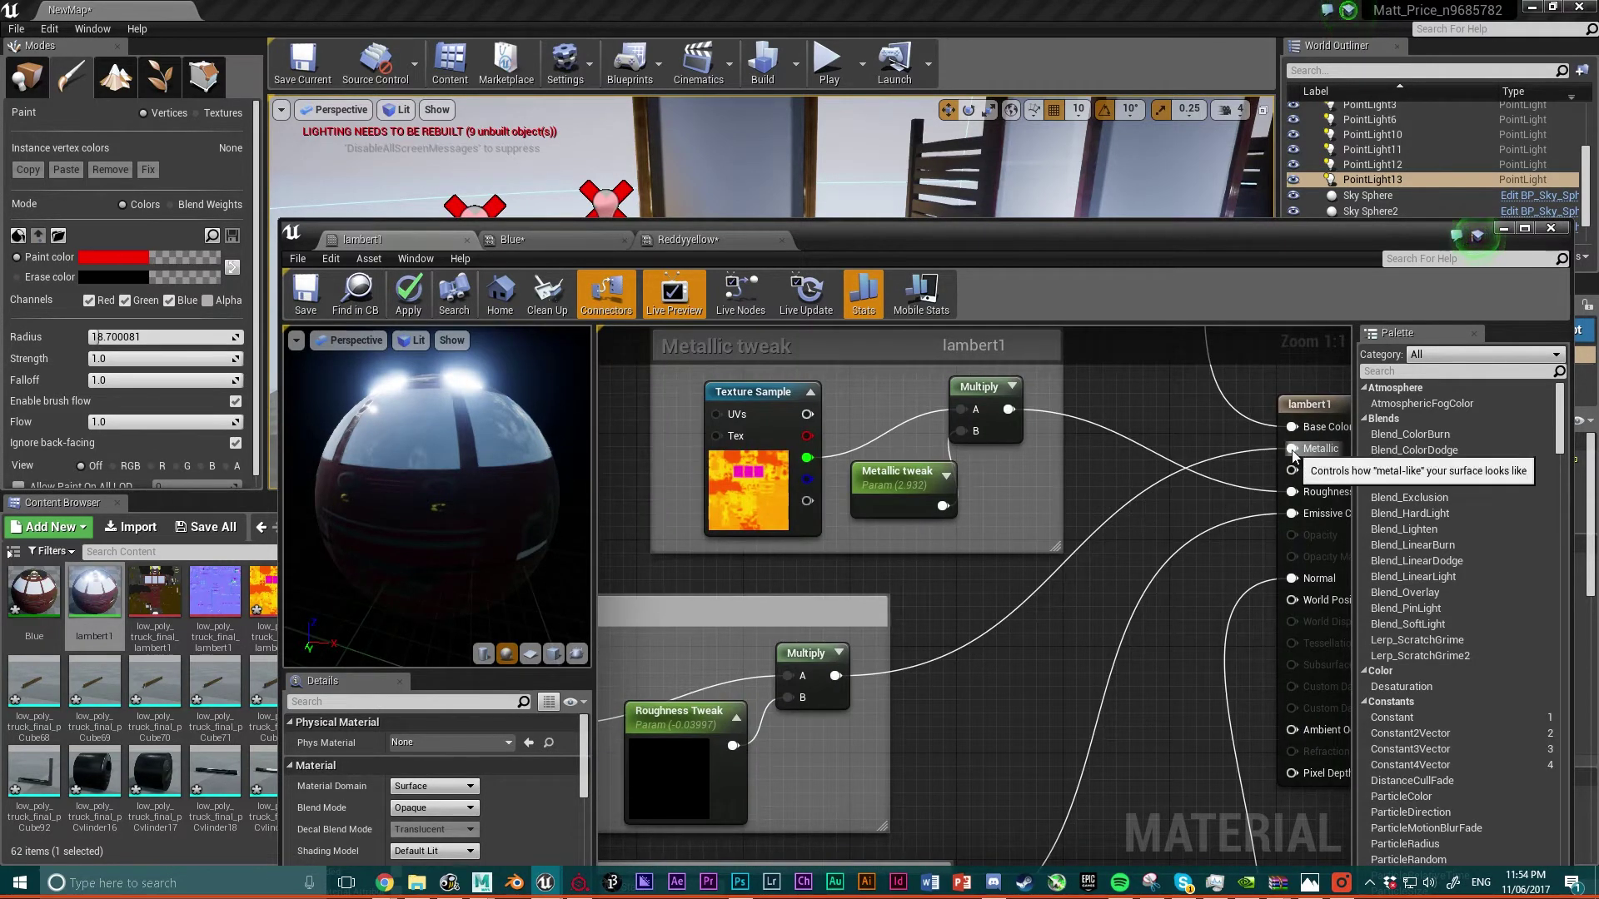
{"action": "right_click_drag", "start_coordinate": [854, 375], "coordinate": [698, 408]}
{"action": "right_click_drag", "start_coordinate": [833, 594], "coordinate": [886, 593]}
{"action": "left_click", "coordinate": [1025, 531]}
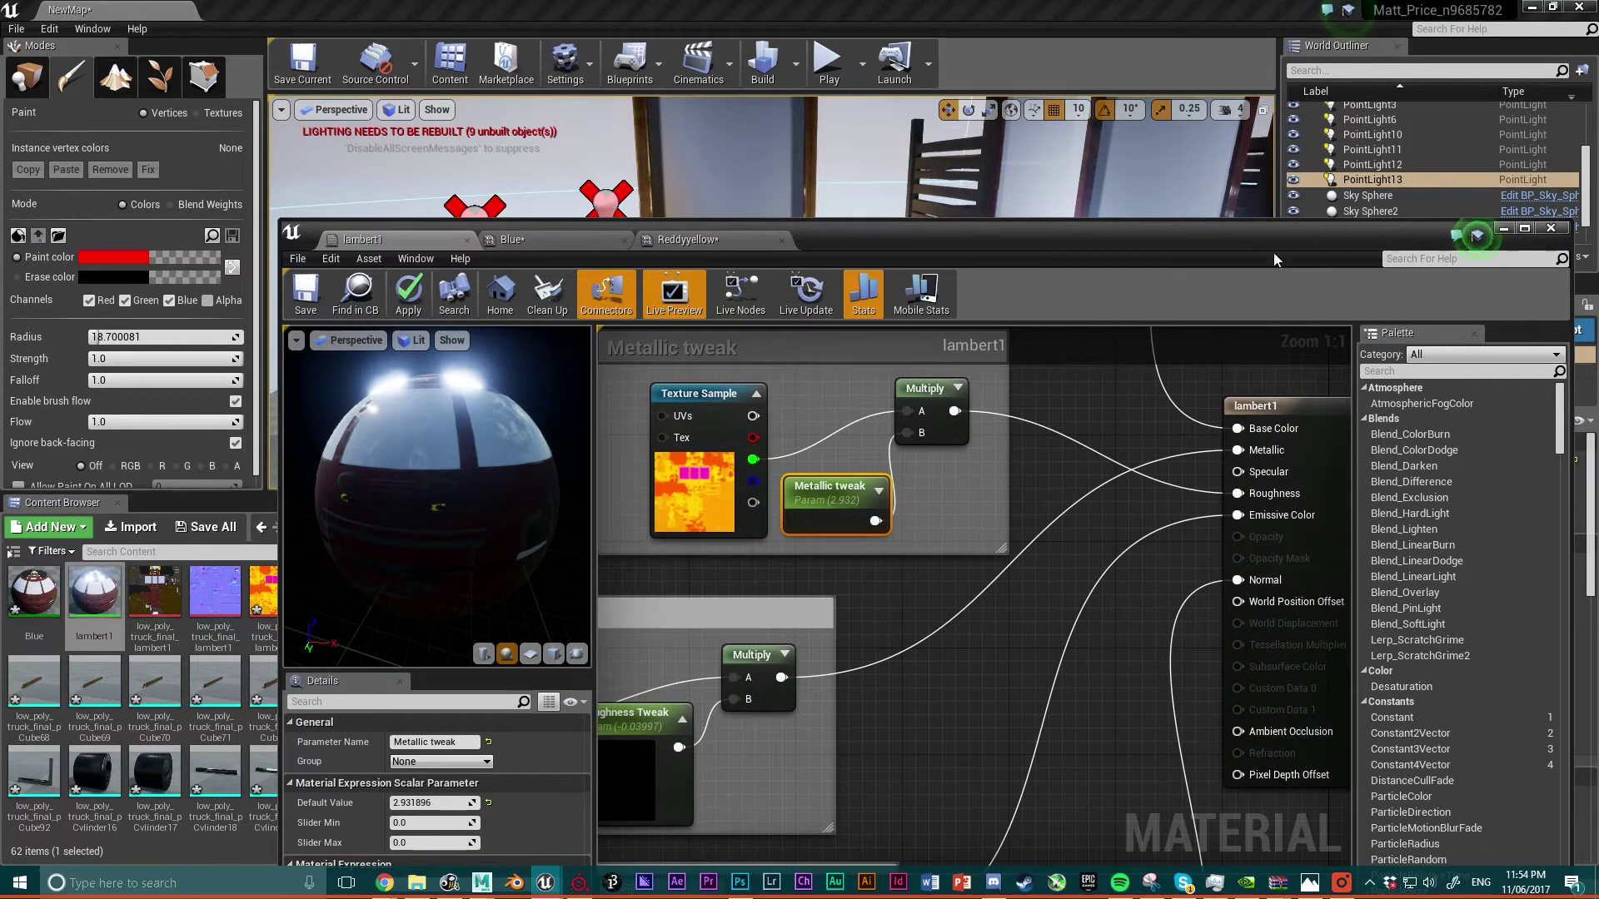
{"action": "left_click_drag", "start_coordinate": [1279, 235], "coordinate": [1305, 458]}
{"action": "right_click_drag", "start_coordinate": [783, 275], "coordinate": [896, 273]}
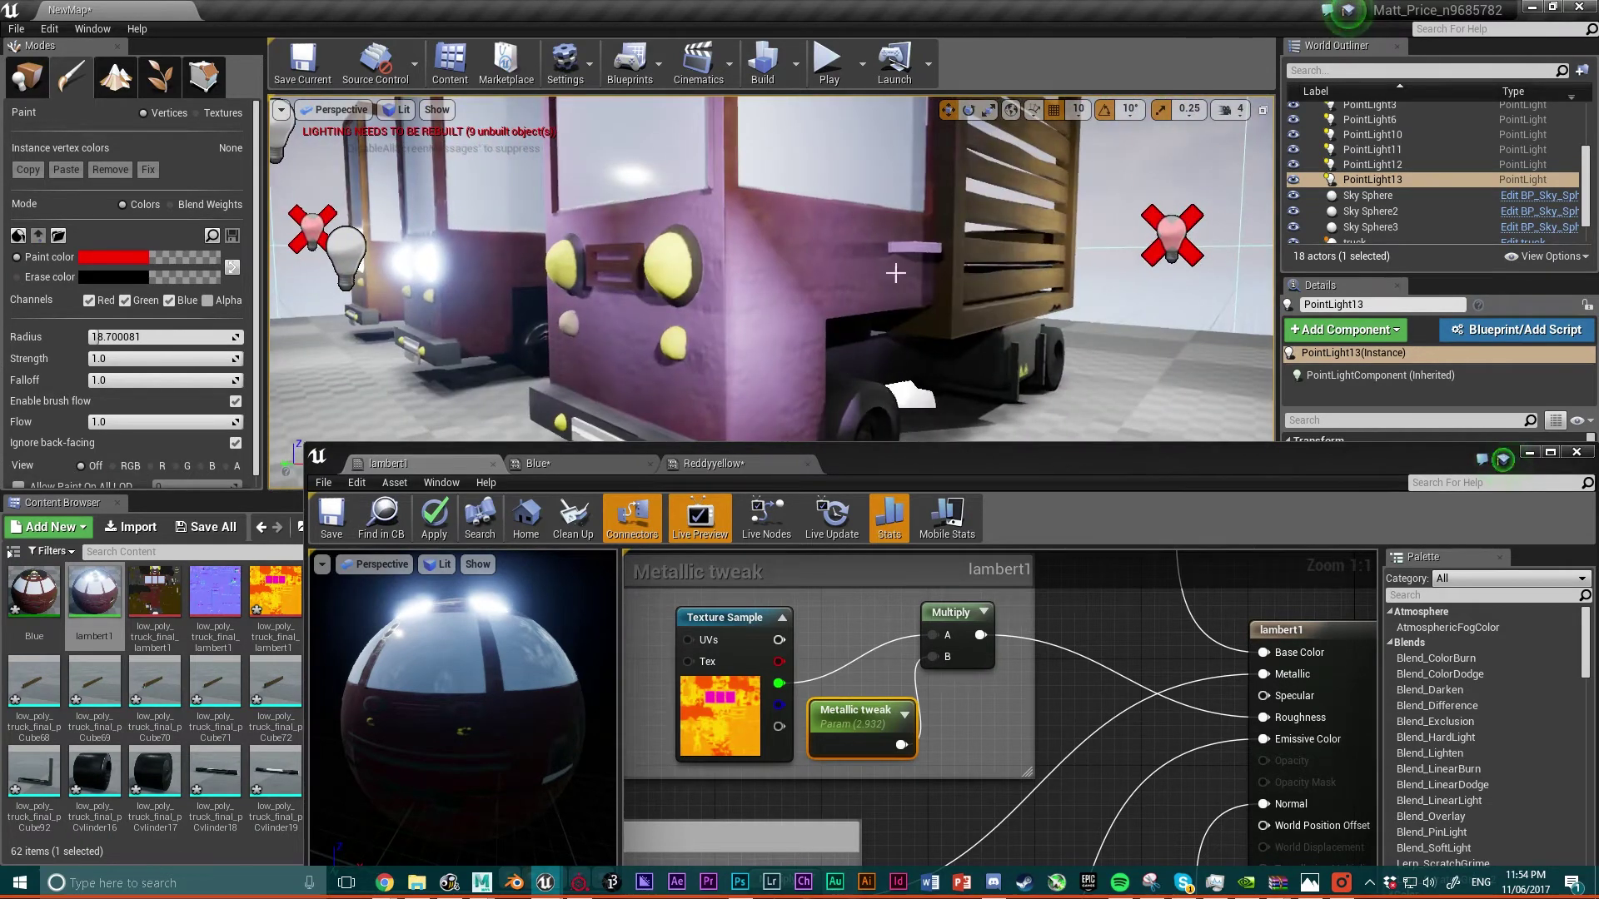
- On the Blue instance, try Metallic tweak at 200 and at a negative value, and finish at 548.341003
{"action": "left_click", "coordinate": [556, 468]}
{"action": "scroll", "coordinate": [550, 683], "scroll_direction": "down", "scroll_amount": 1}
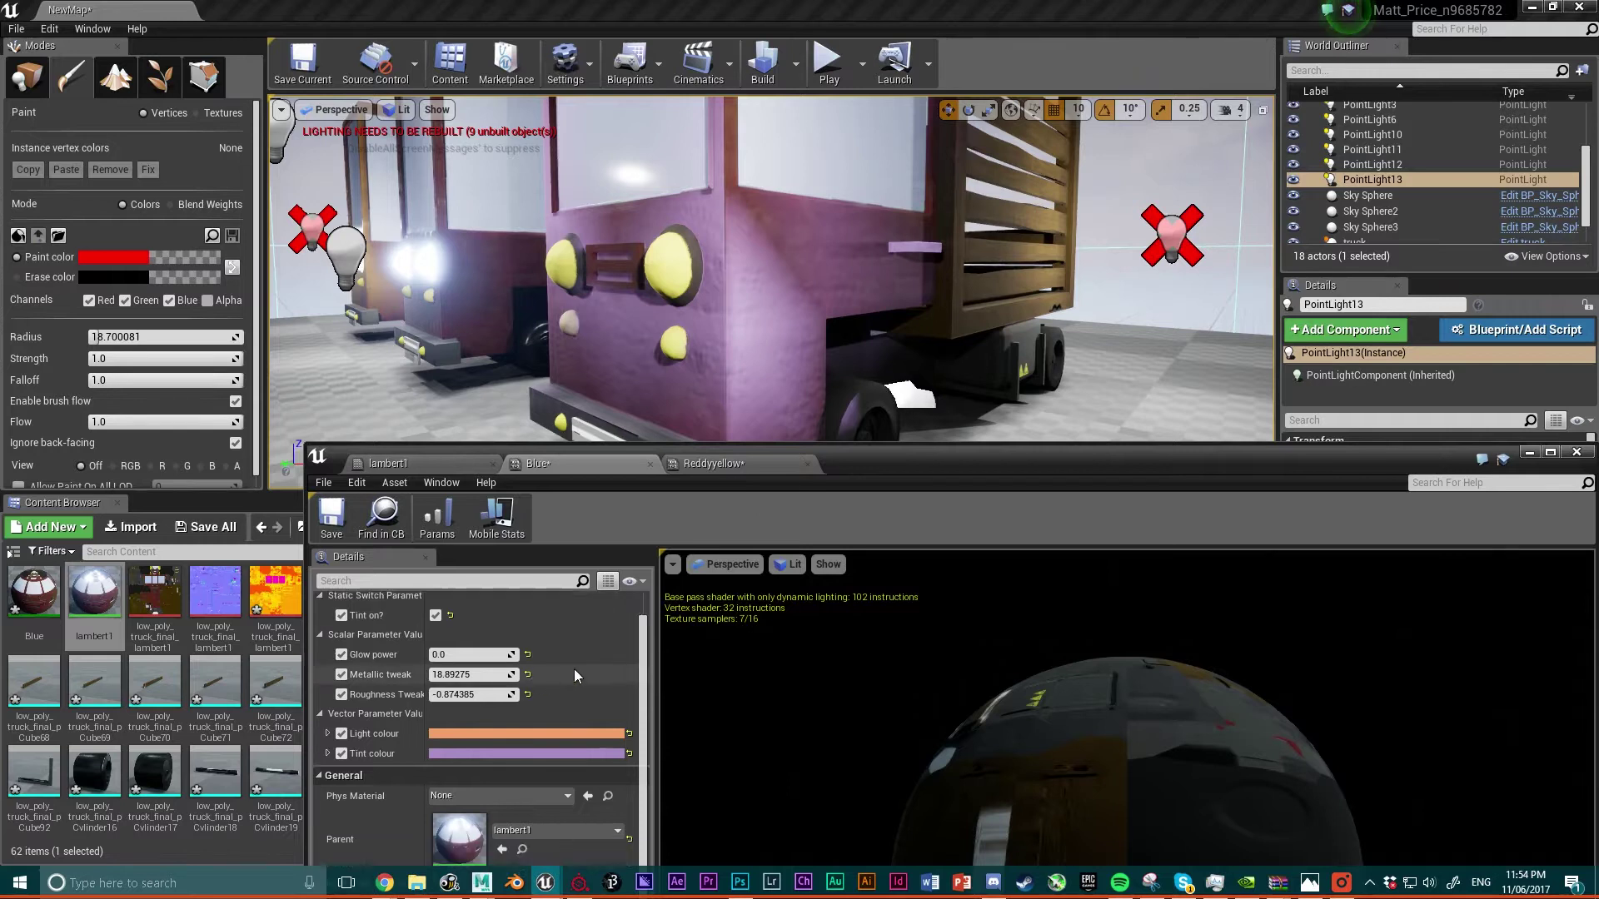
{"action": "left_click", "coordinate": [464, 676]}
{"action": "type", "text": "200"}
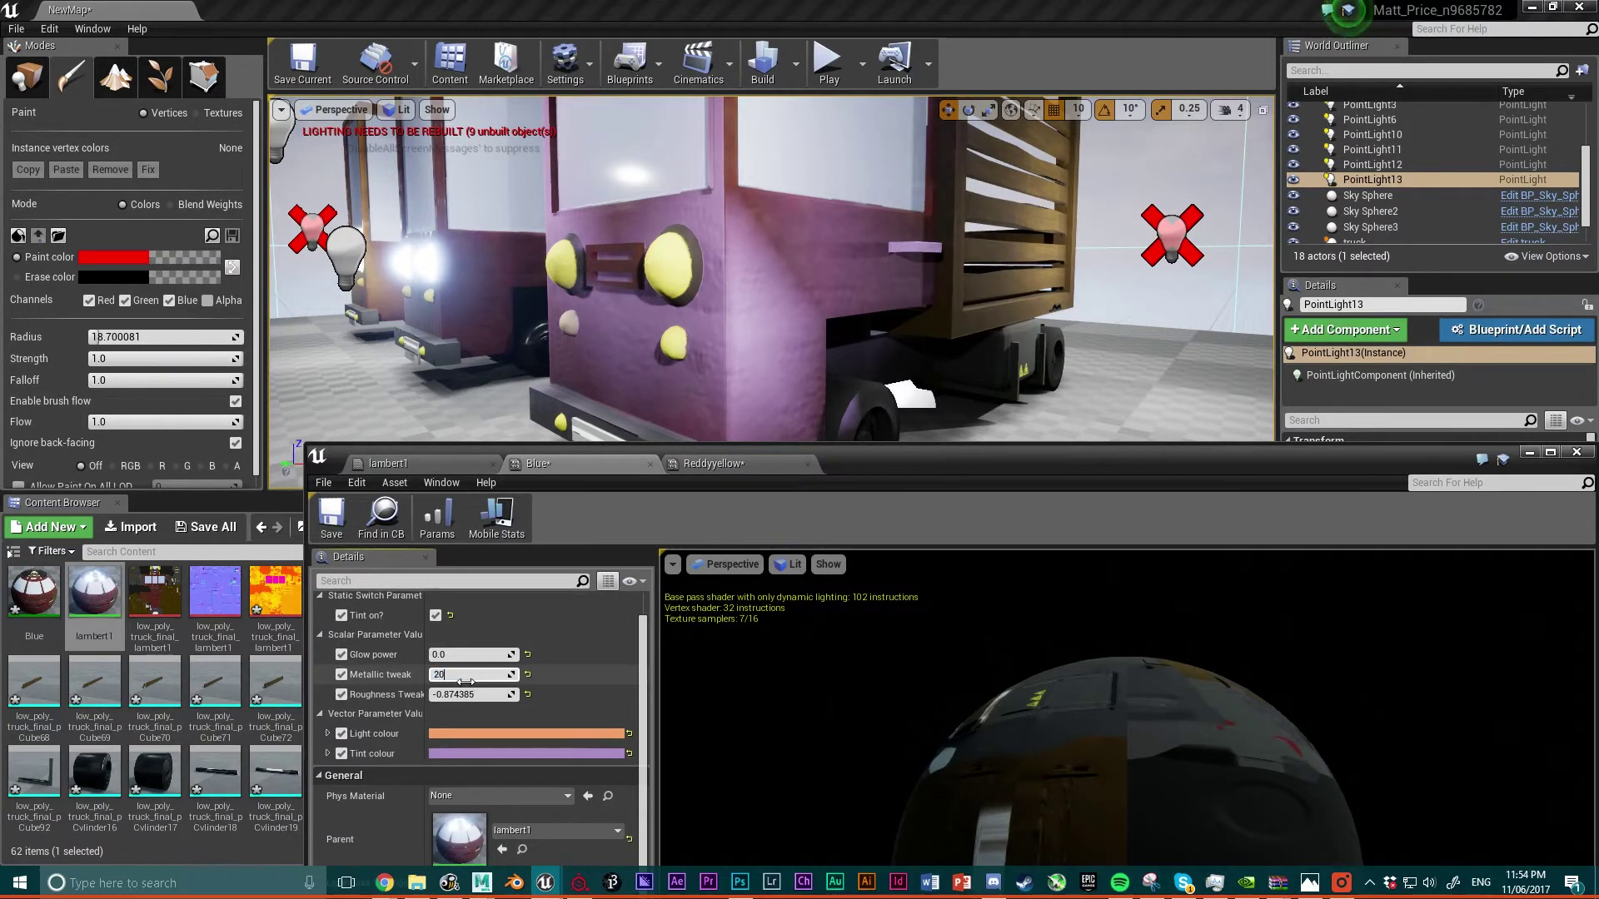
{"action": "key", "text": "Return"}
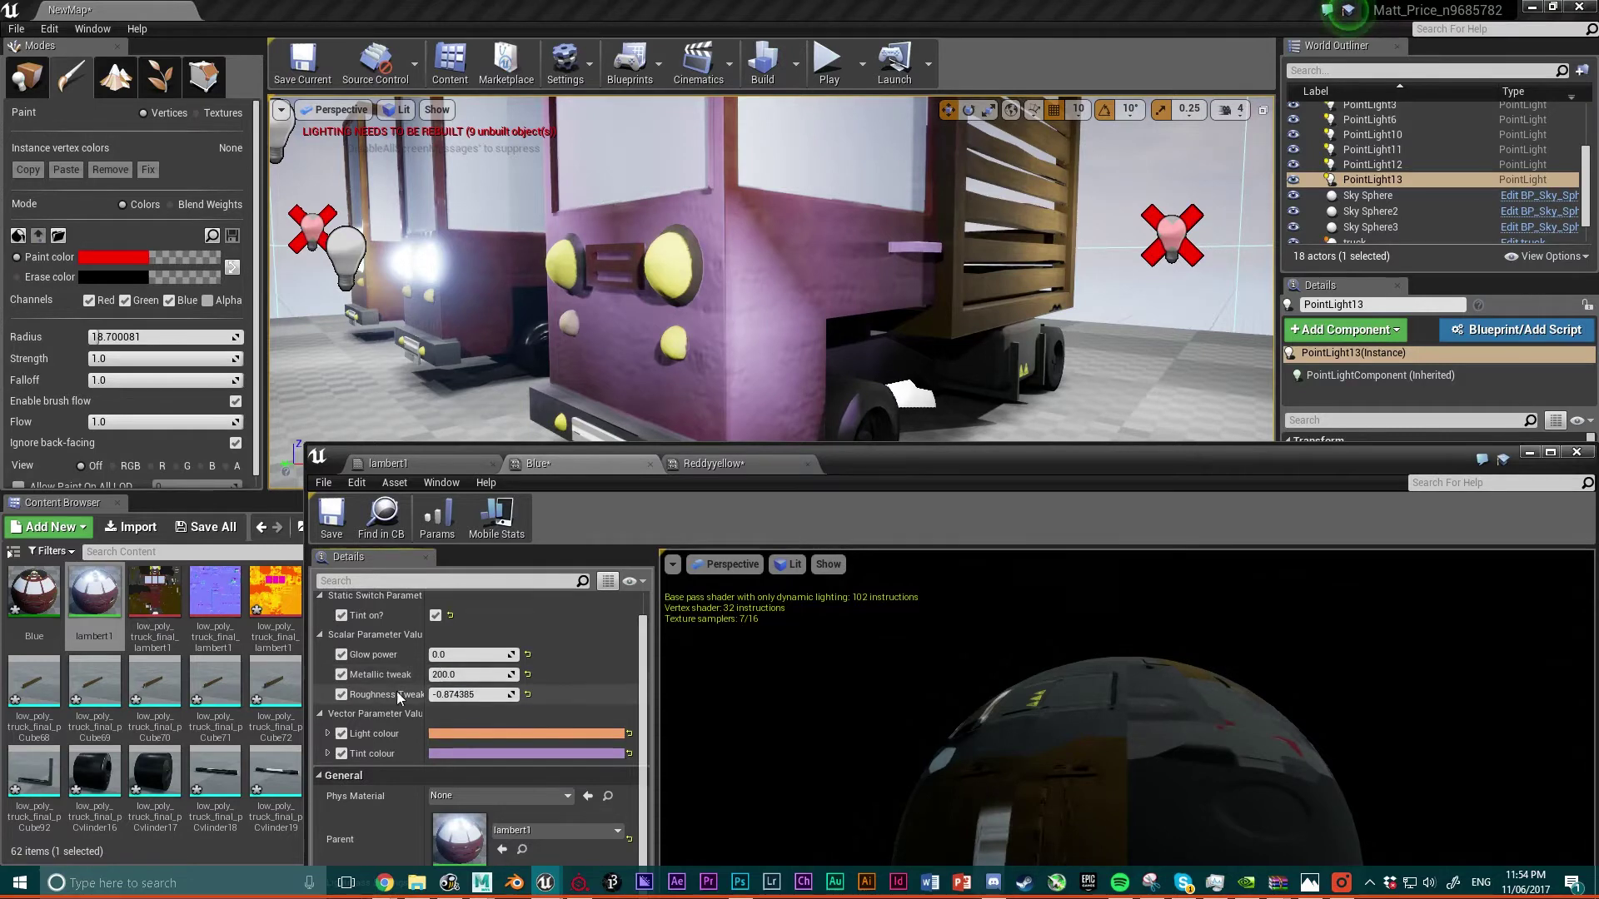
{"action": "mouse_move", "coordinate": [464, 682]}
{"action": "left_mouse_down"}
{"action": "mouse_move", "coordinate": [416, 681]}
{"action": "mouse_move", "coordinate": [487, 671]}
{"action": "mouse_move", "coordinate": [375, 684]}
{"action": "mouse_move", "coordinate": [468, 676]}
{"action": "left_mouse_up"}
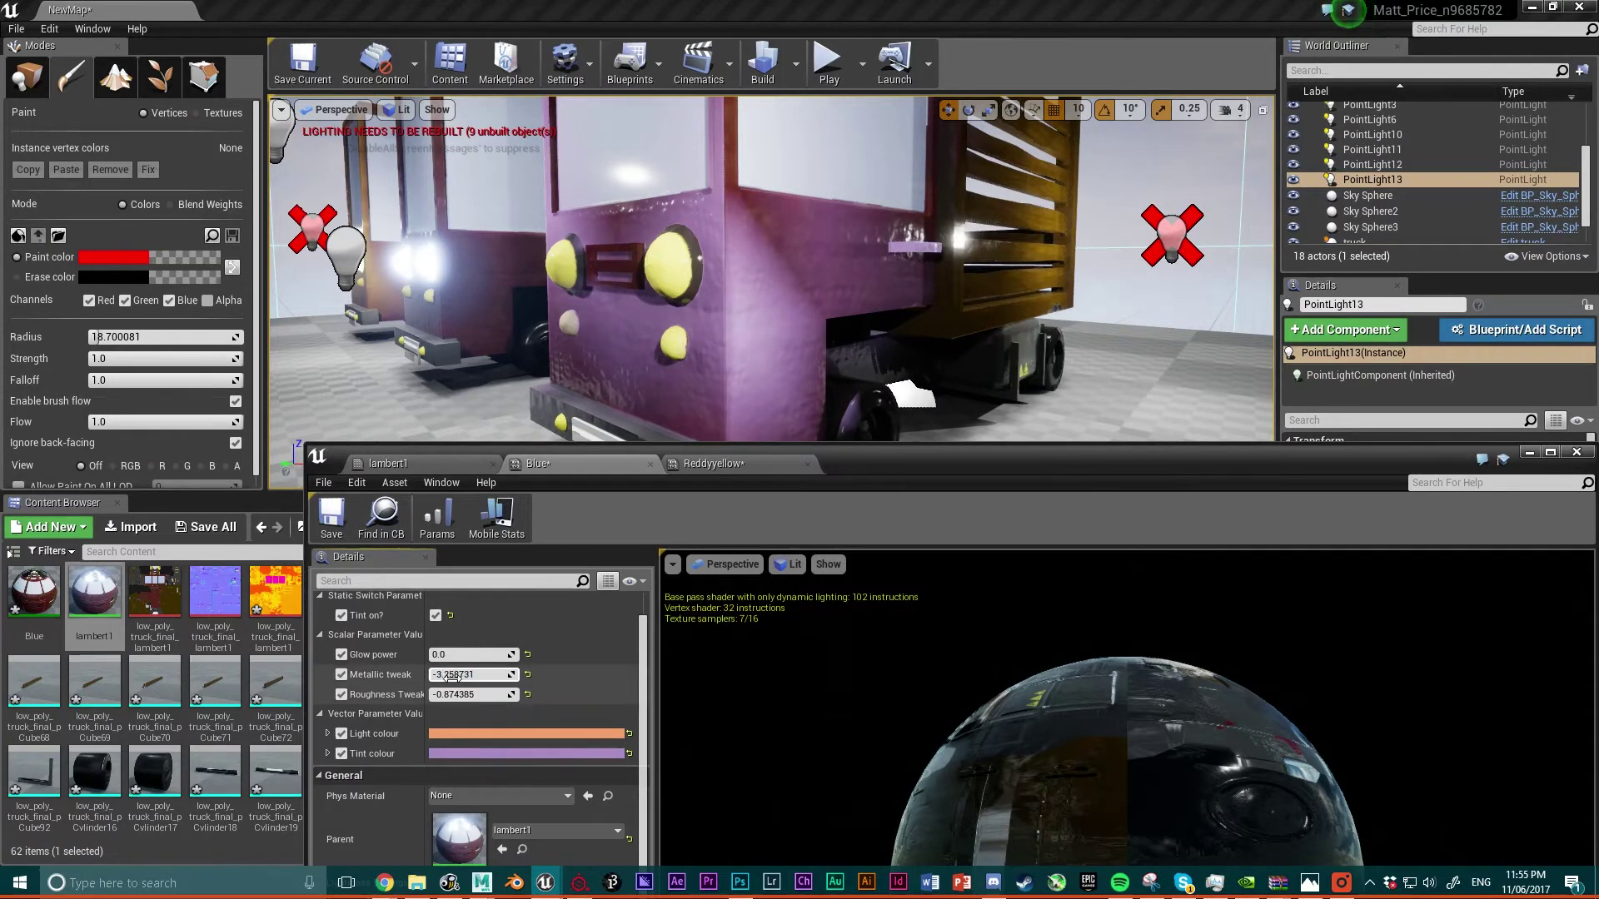
{"action": "left_click_drag", "start_coordinate": [473, 676], "coordinate": [533, 676]}
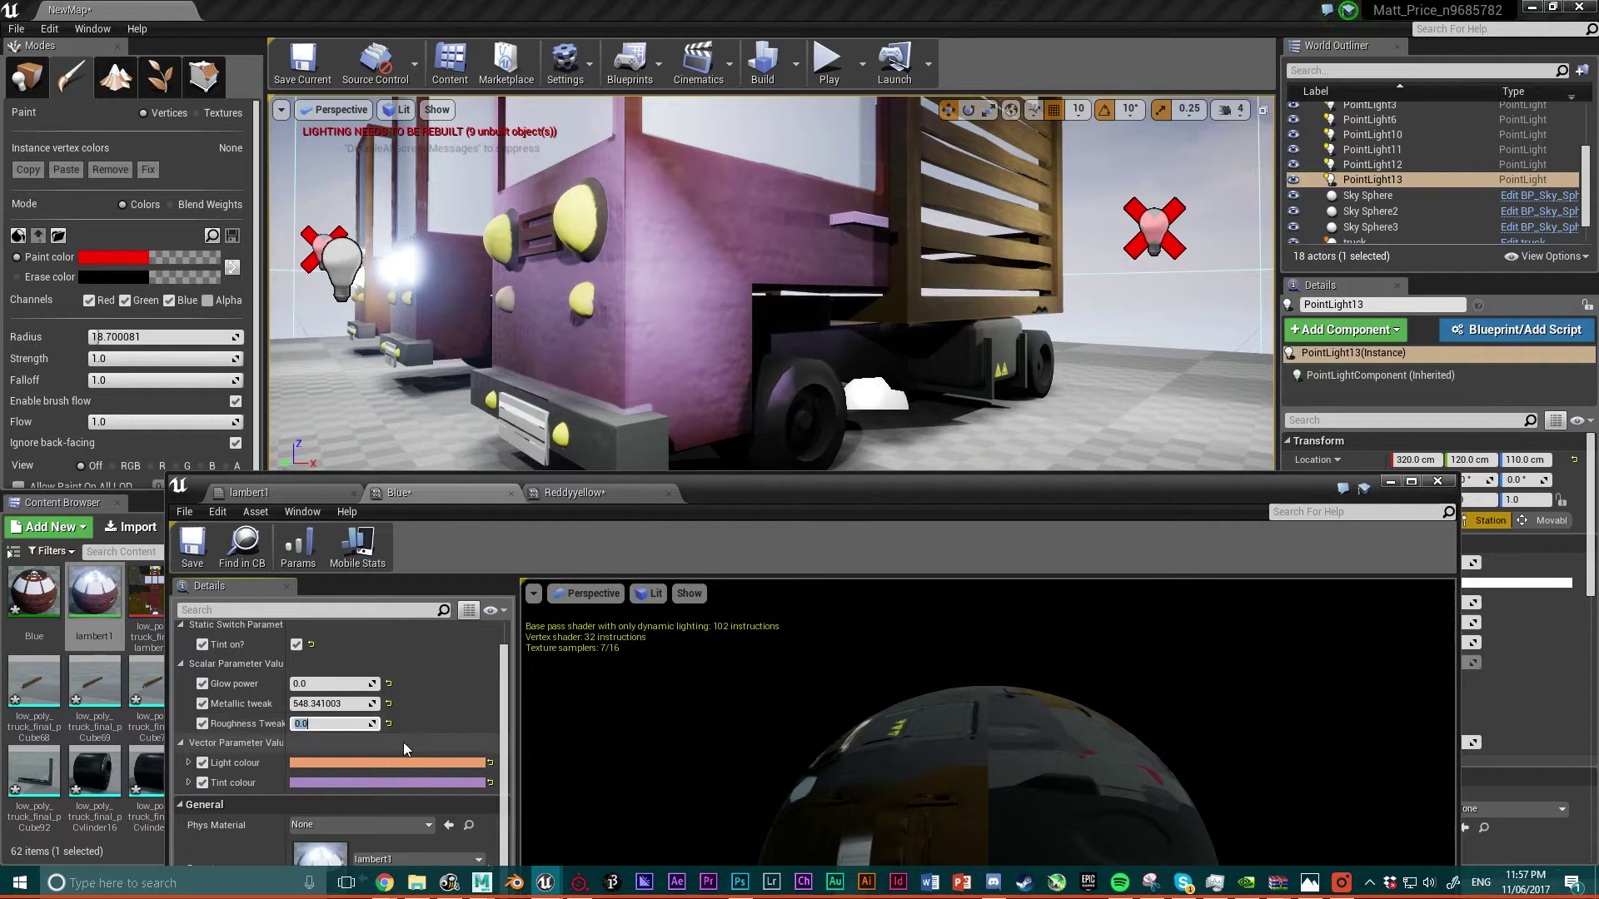
- Try the Blue instance's Roughness Tweak at 1.591007, reset it to 0, and check the truck's surface
{"action": "mouse_move", "coordinate": [332, 724]}
{"action": "left_mouse_down"}
{"action": "mouse_move", "coordinate": [390, 724]}
{"action": "mouse_move", "coordinate": [329, 727]}
{"action": "left_mouse_up"}
{"action": "left_click", "coordinate": [329, 728]}
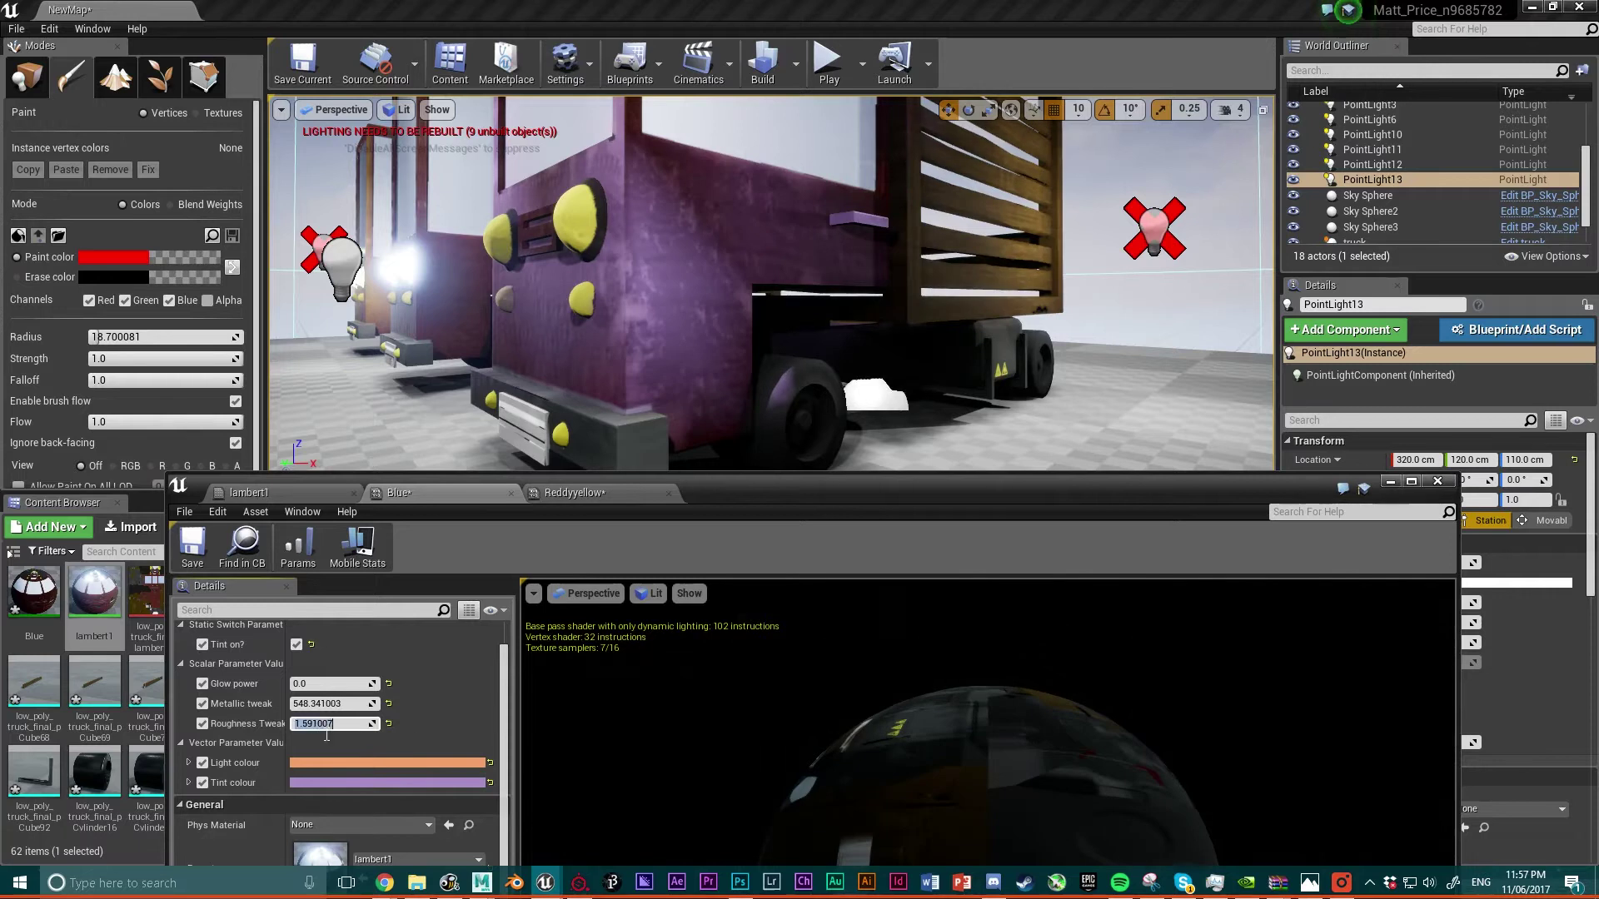
{"action": "type", "text": "0"}
{"action": "key", "text": "Return"}
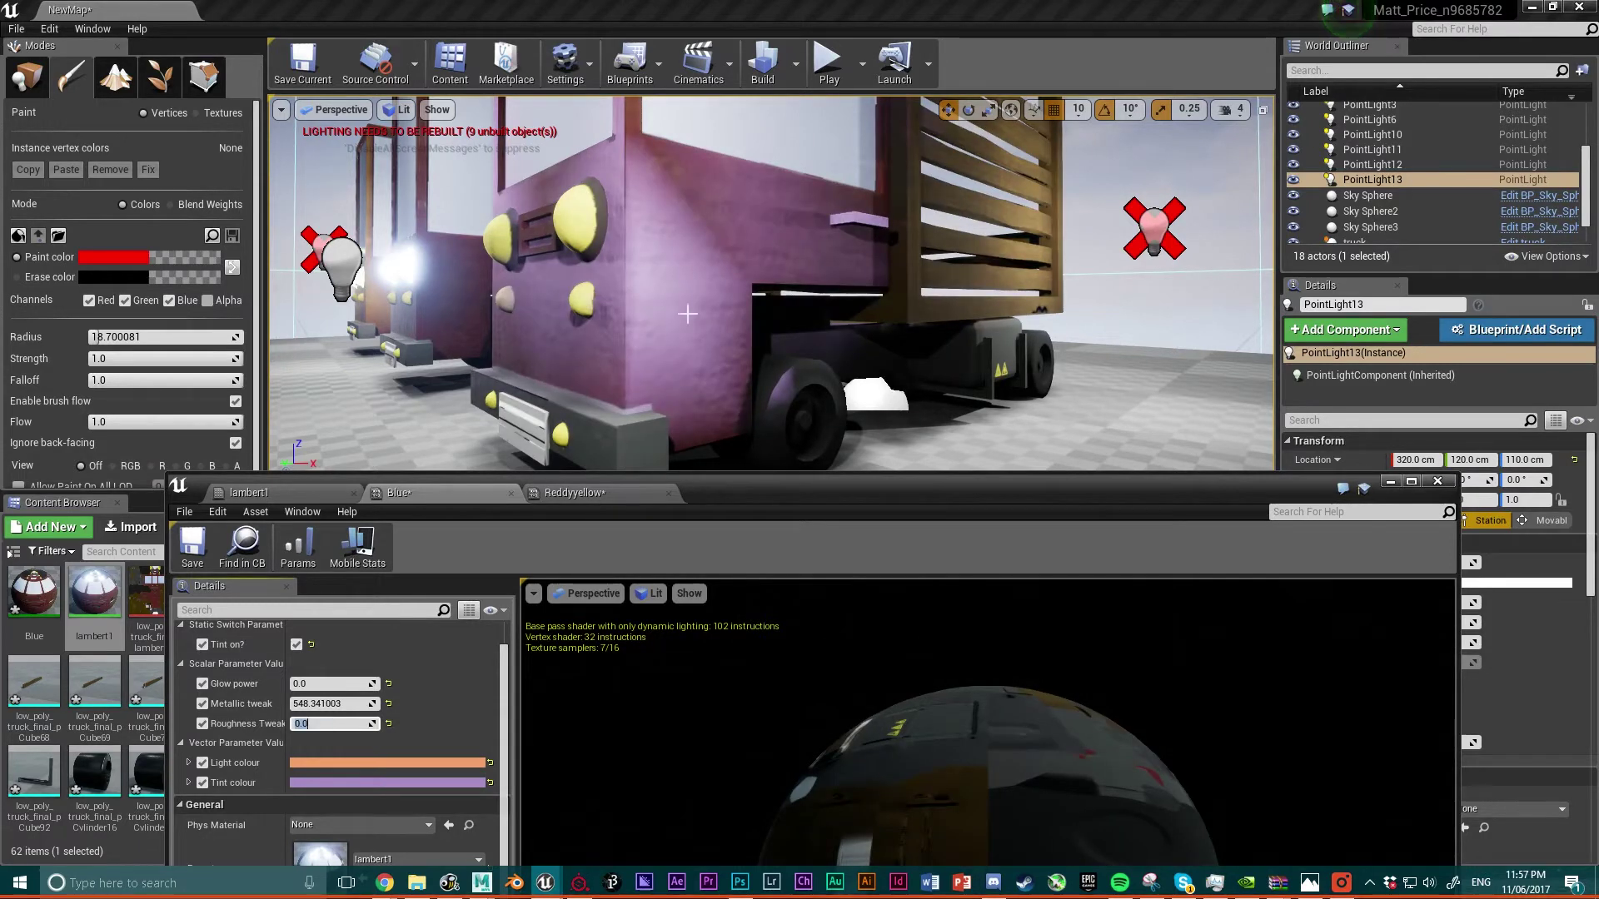
{"action": "right_click_drag", "start_coordinate": [630, 291], "coordinate": [756, 220]}
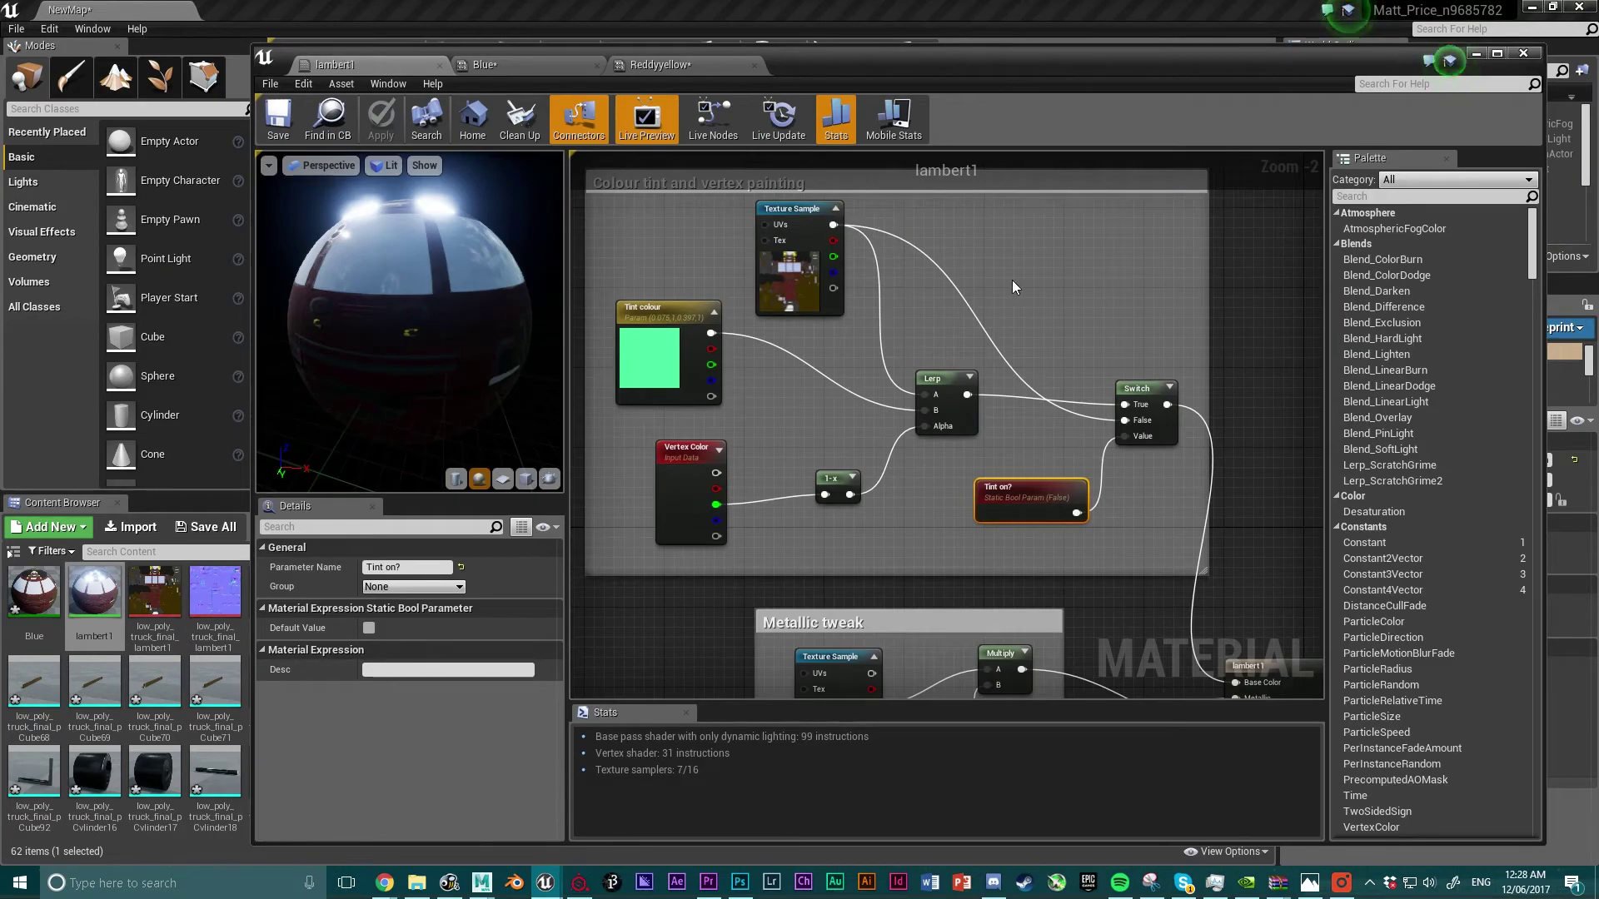
- Examine the Colour tint and vertex painting group, from Tint colour and Vertex Color through Lerp to Switch, cancelling the pending autosave
{"action": "right_click_drag", "start_coordinate": [1012, 280], "coordinate": [1073, 344]}
{"action": "scroll", "coordinate": [844, 379], "scroll_direction": "up", "scroll_amount": 1}
{"action": "scroll", "coordinate": [1108, 339], "scroll_direction": "down", "scroll_amount": 1}
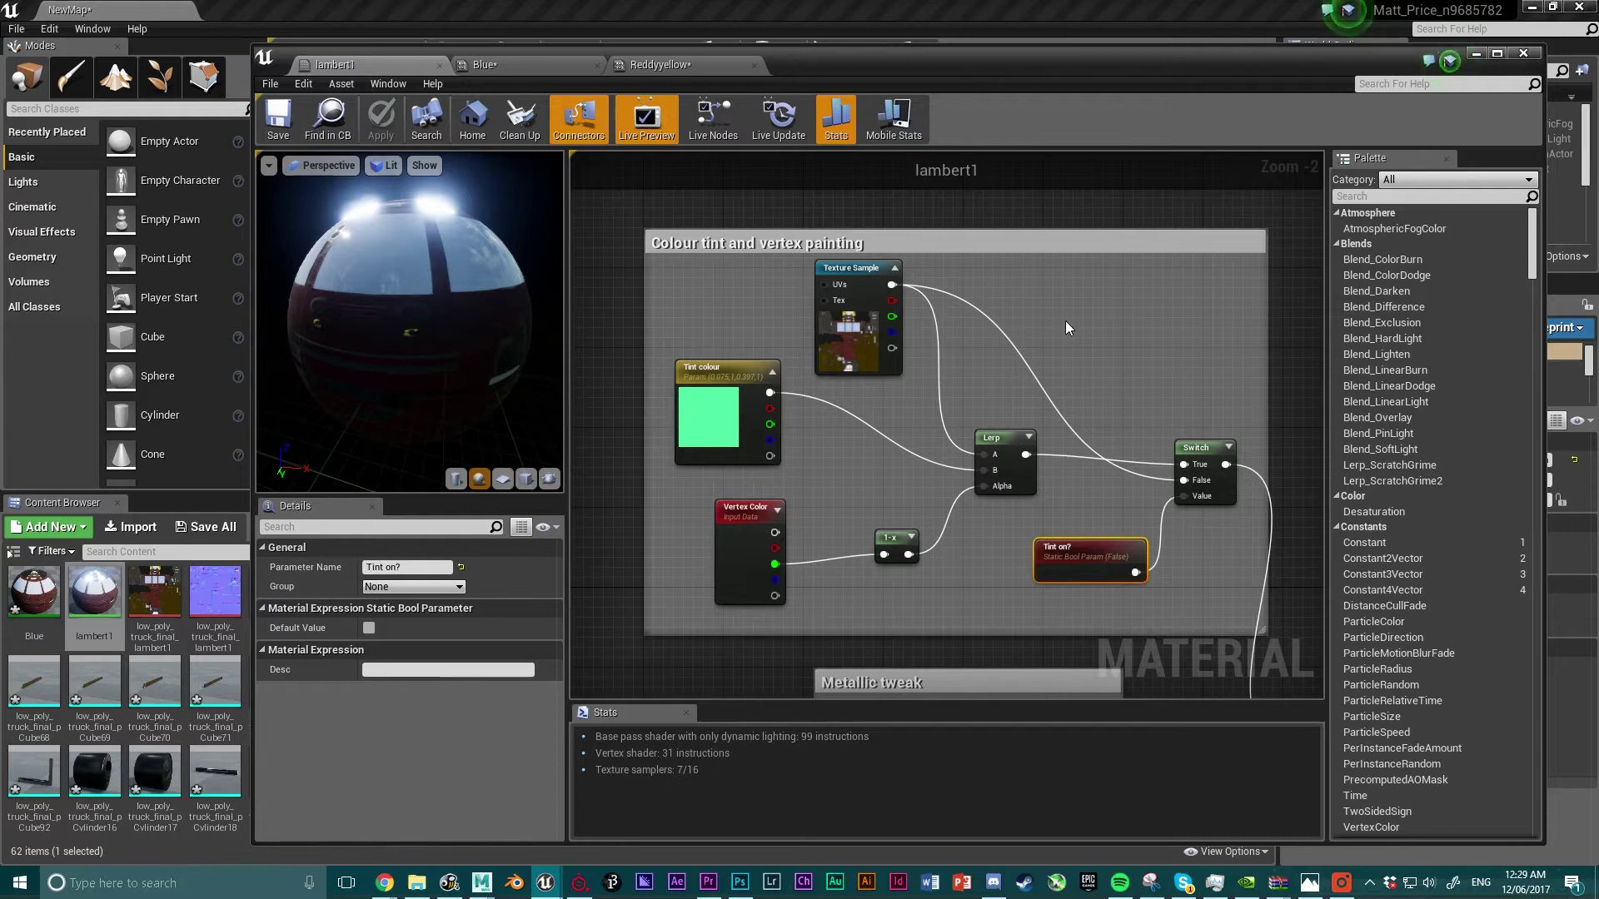
{"action": "right_click_drag", "start_coordinate": [1066, 321], "coordinate": [1043, 338]}
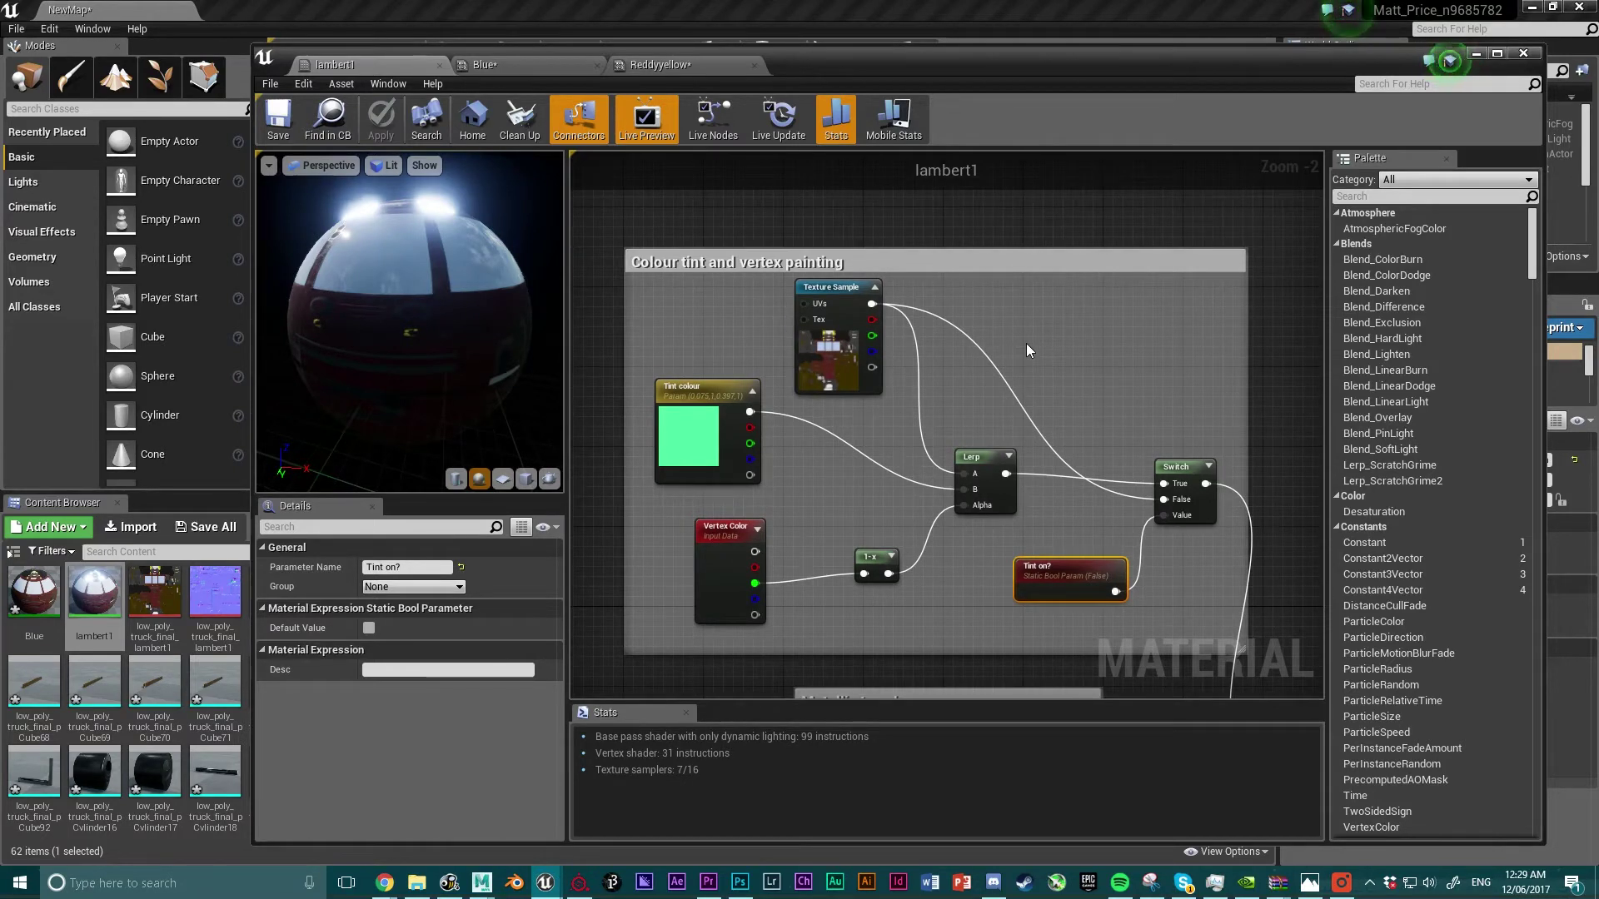
{"action": "right_click_drag", "start_coordinate": [1012, 315], "coordinate": [1067, 284]}
{"action": "scroll", "coordinate": [1033, 301], "scroll_direction": "up", "scroll_amount": 1}
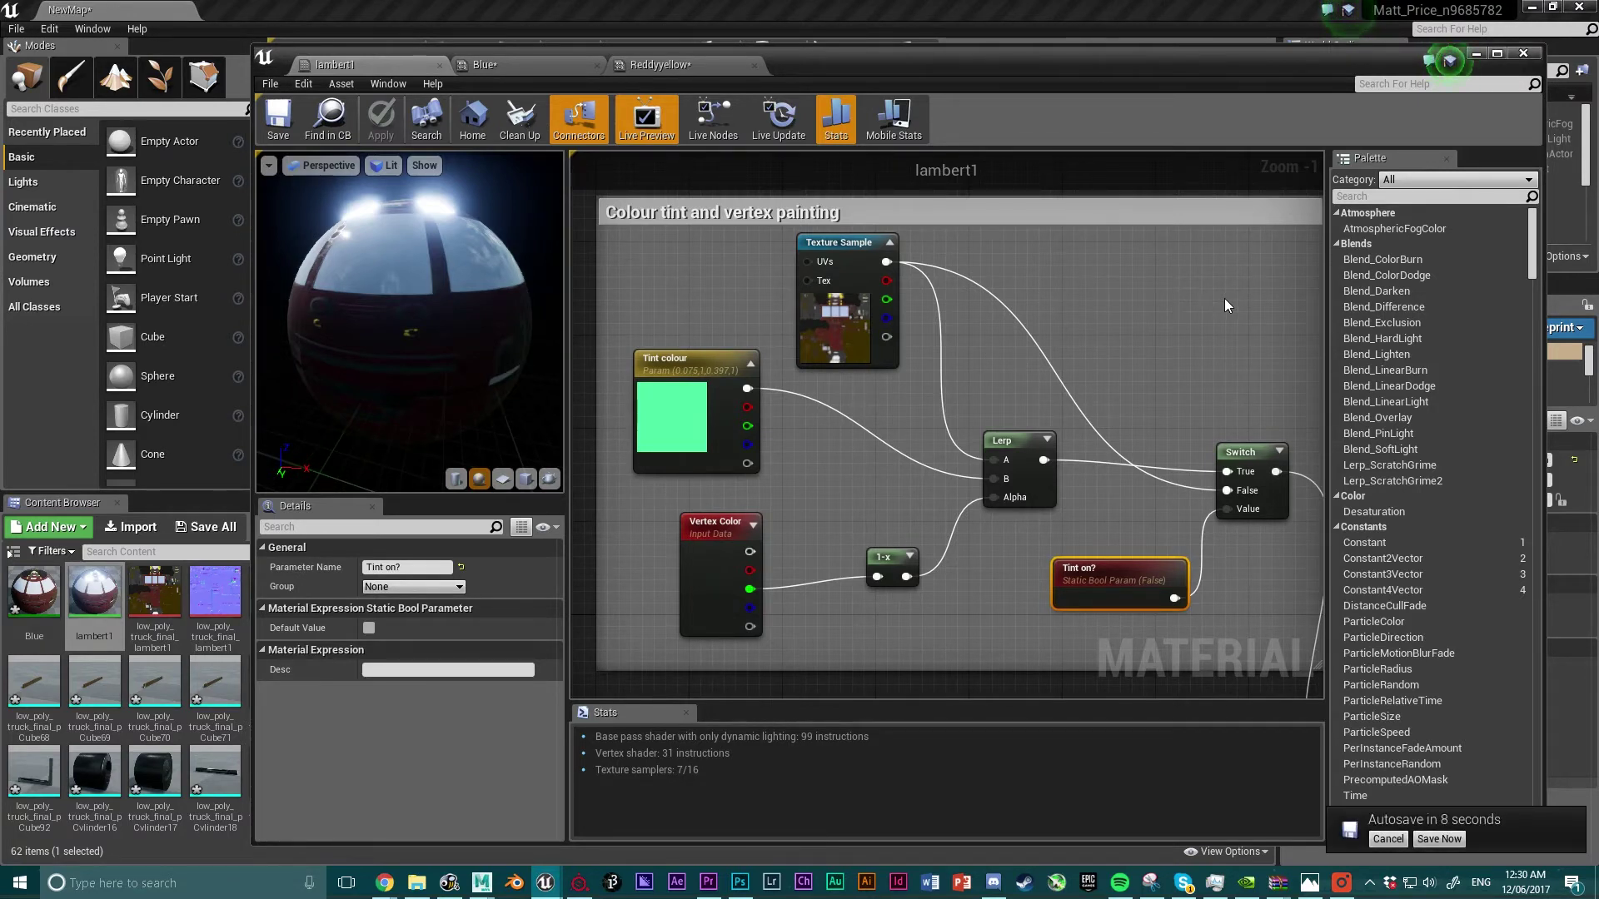
{"action": "left_click", "coordinate": [1392, 841]}
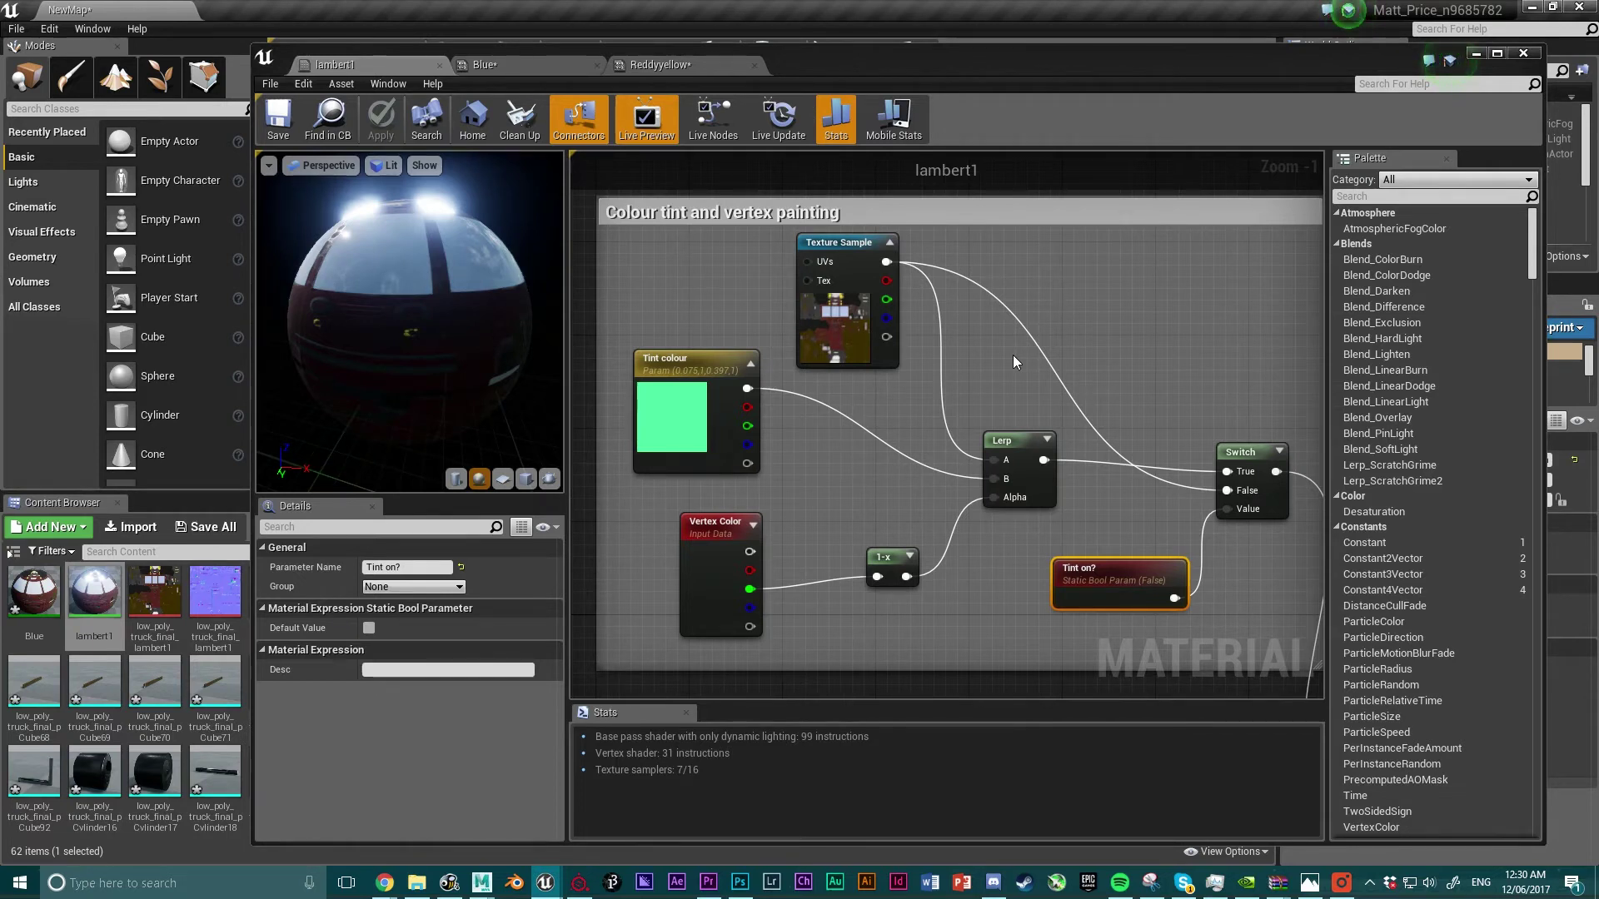
{"action": "right_click_drag", "start_coordinate": [971, 333], "coordinate": [1036, 311]}
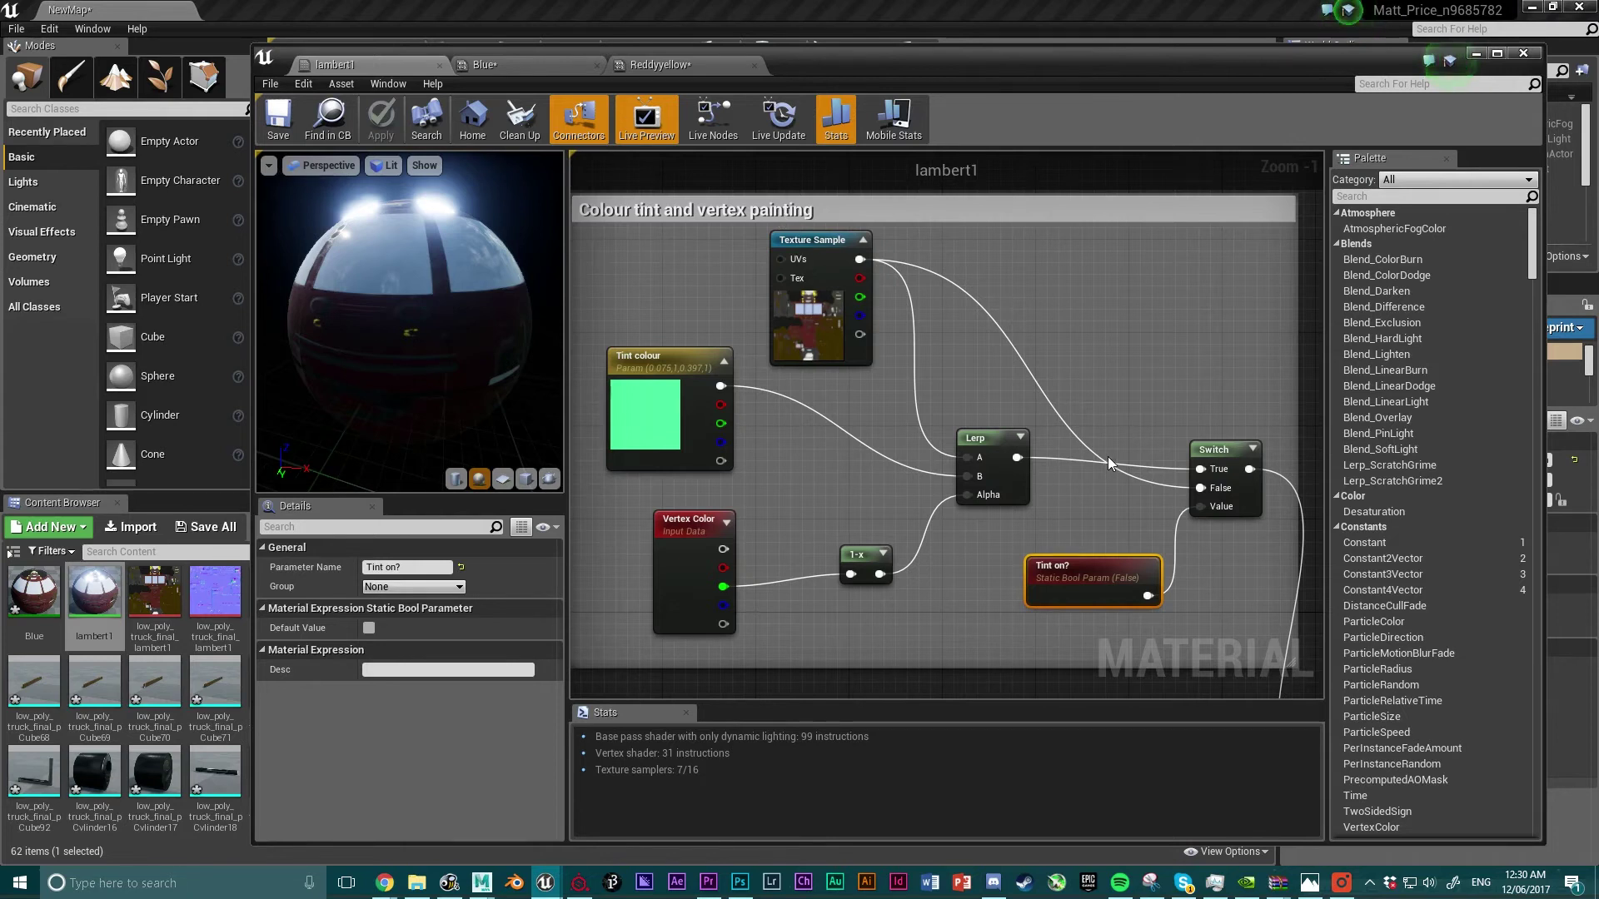
- Set the Tint on? parameter's default value to true, apply lambert1, and view the trucks in the level
{"action": "left_click", "coordinate": [812, 243]}
{"action": "left_click", "coordinate": [1077, 579]}
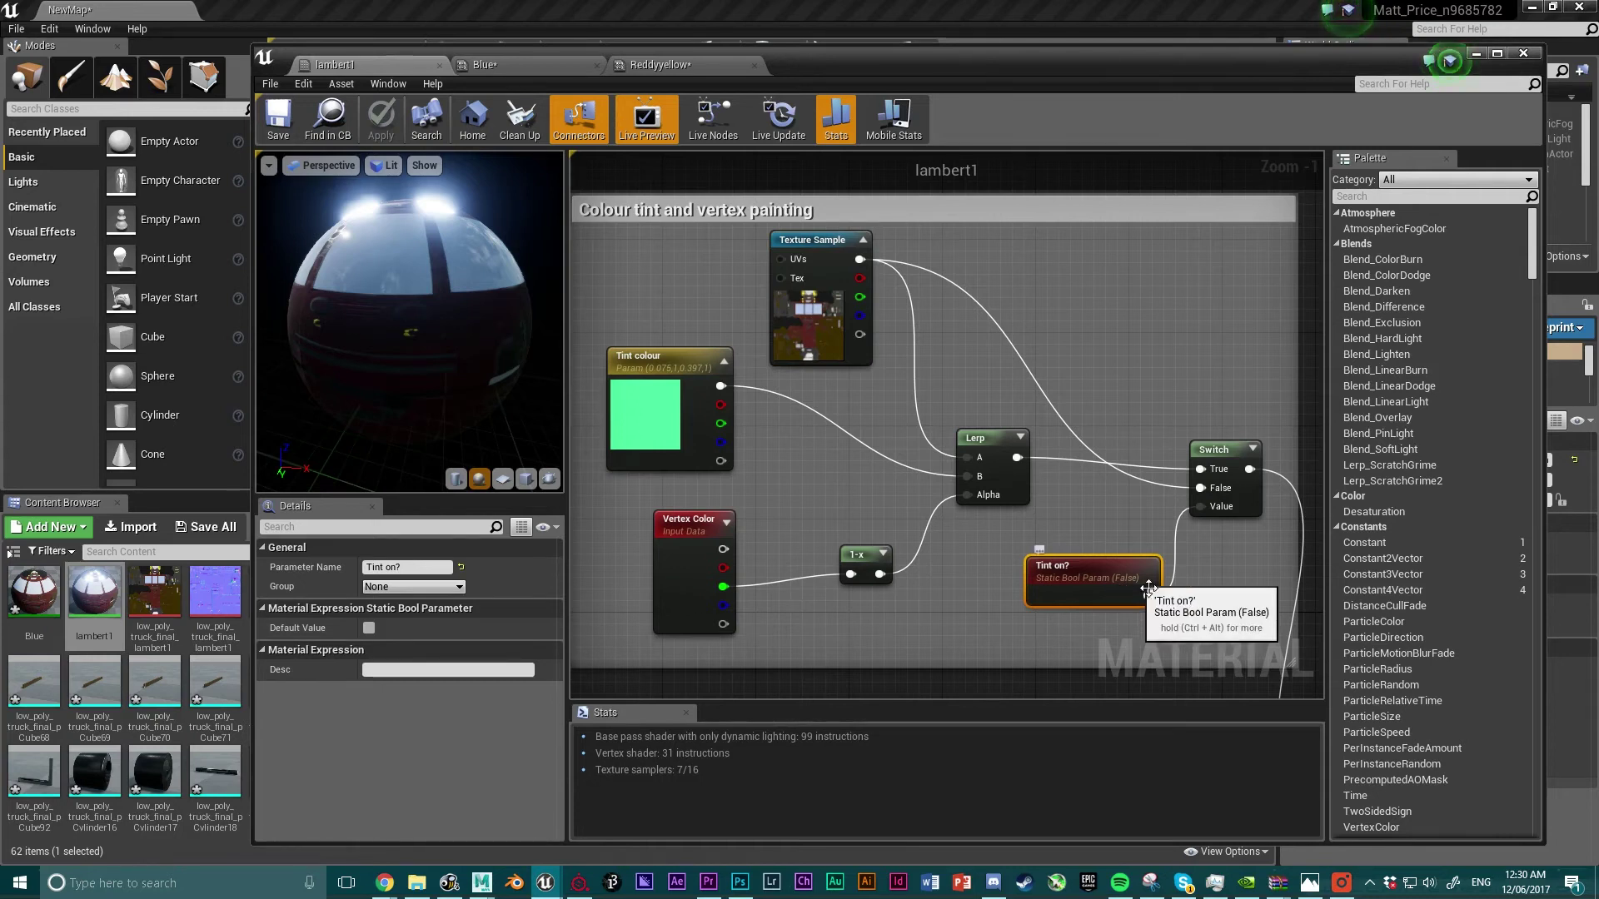
{"action": "left_click", "coordinate": [369, 628]}
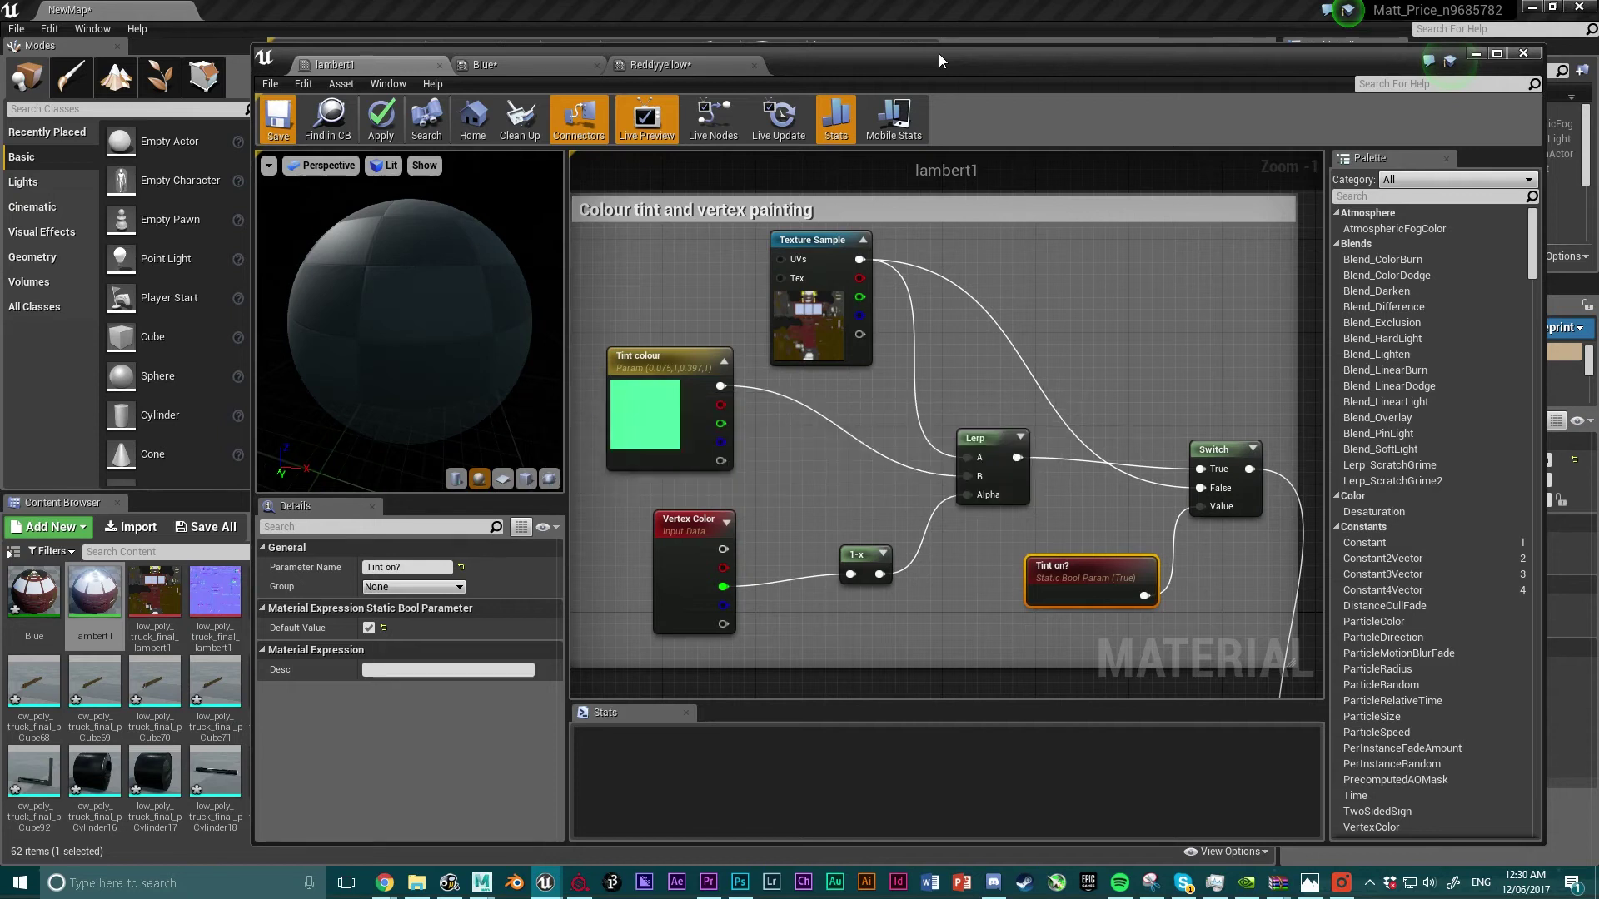
{"action": "left_click_drag", "start_coordinate": [938, 54], "coordinate": [1594, 132]}
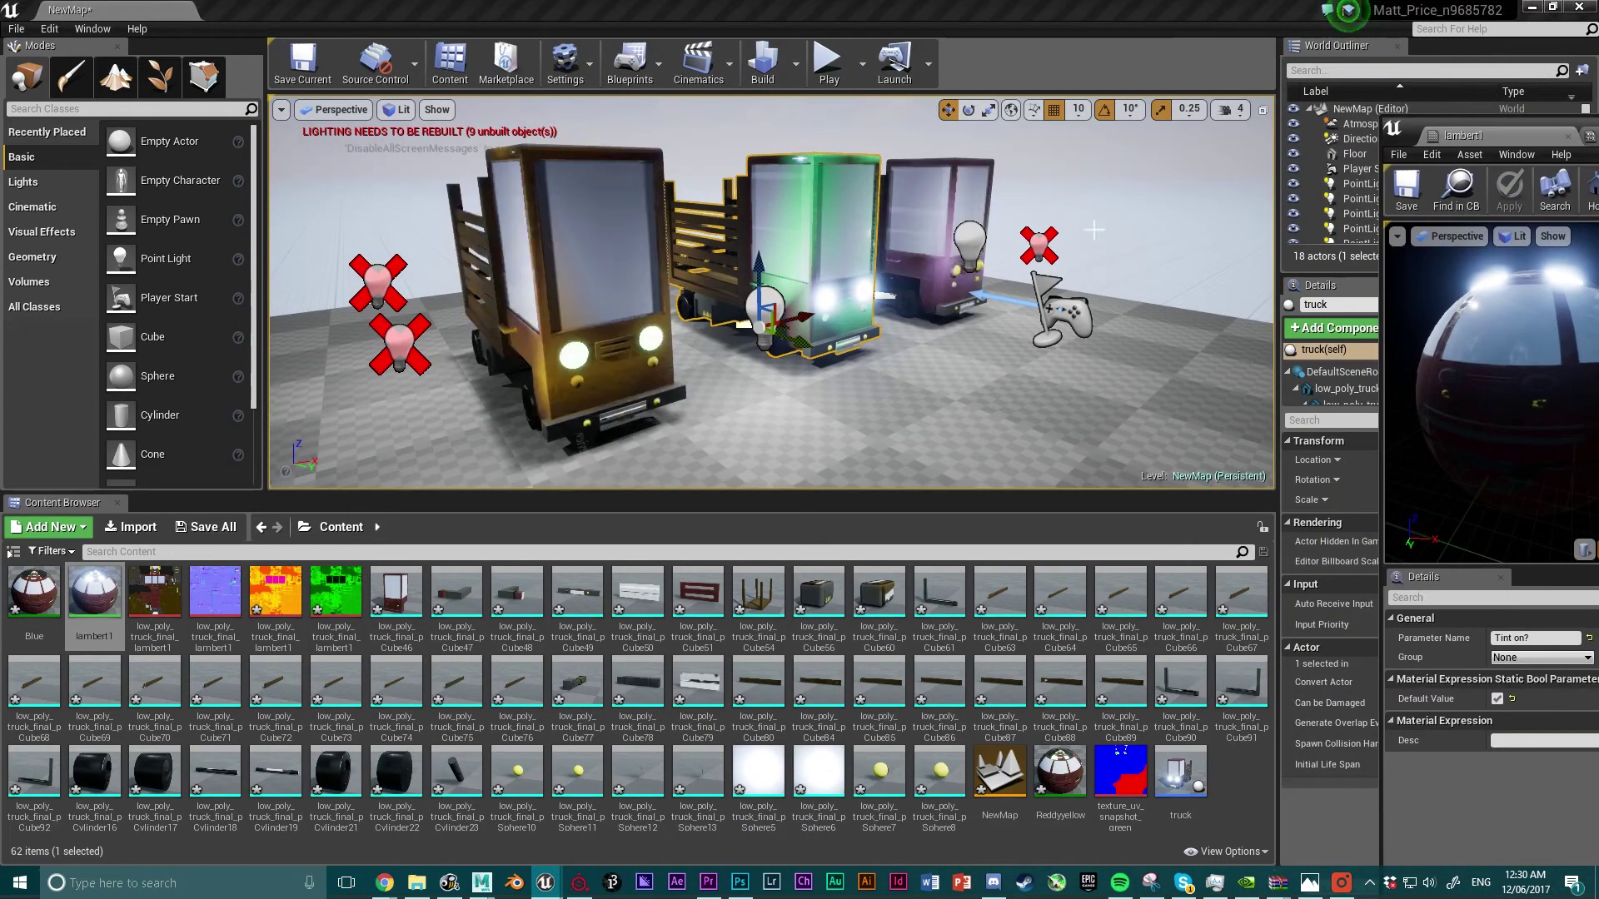
{"action": "left_click_drag", "start_coordinate": [941, 292], "coordinate": [866, 292], "text": "alt"}
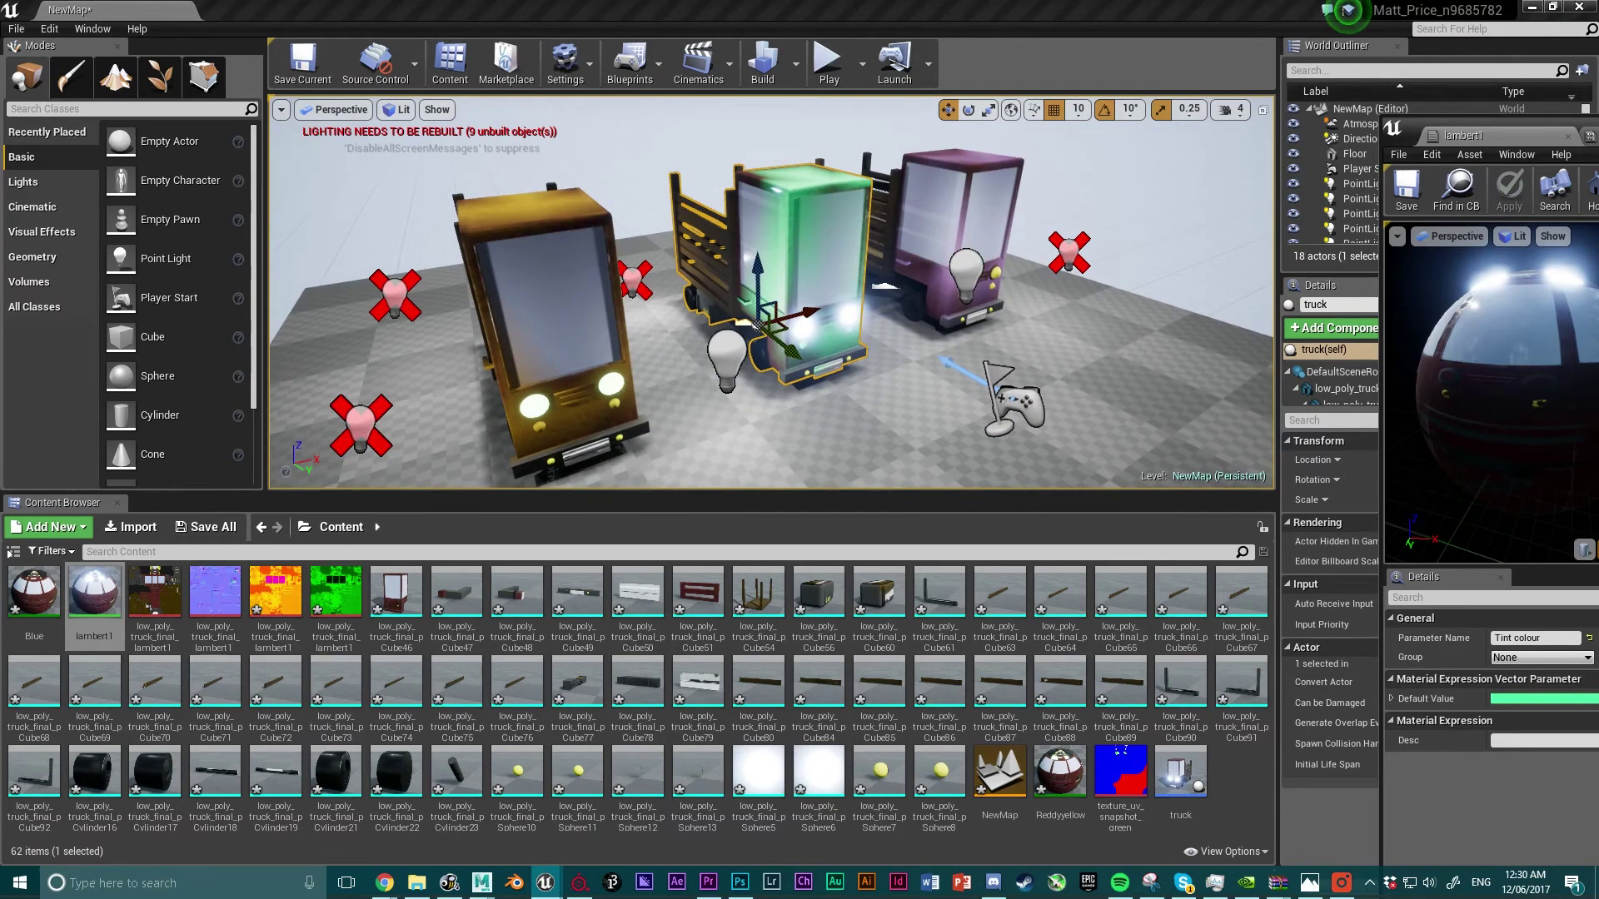
- Set the Tint colour parameter's default to blue with about R 0.15, G 0.18 and B 1.0
{"action": "mouse_move", "coordinate": [1595, 125]}
{"action": "left_mouse_down"}
{"action": "mouse_move", "coordinate": [1517, 132]}
{"action": "mouse_move", "coordinate": [1598, 102]}
{"action": "left_mouse_up"}
{"action": "left_click", "coordinate": [1556, 674]}
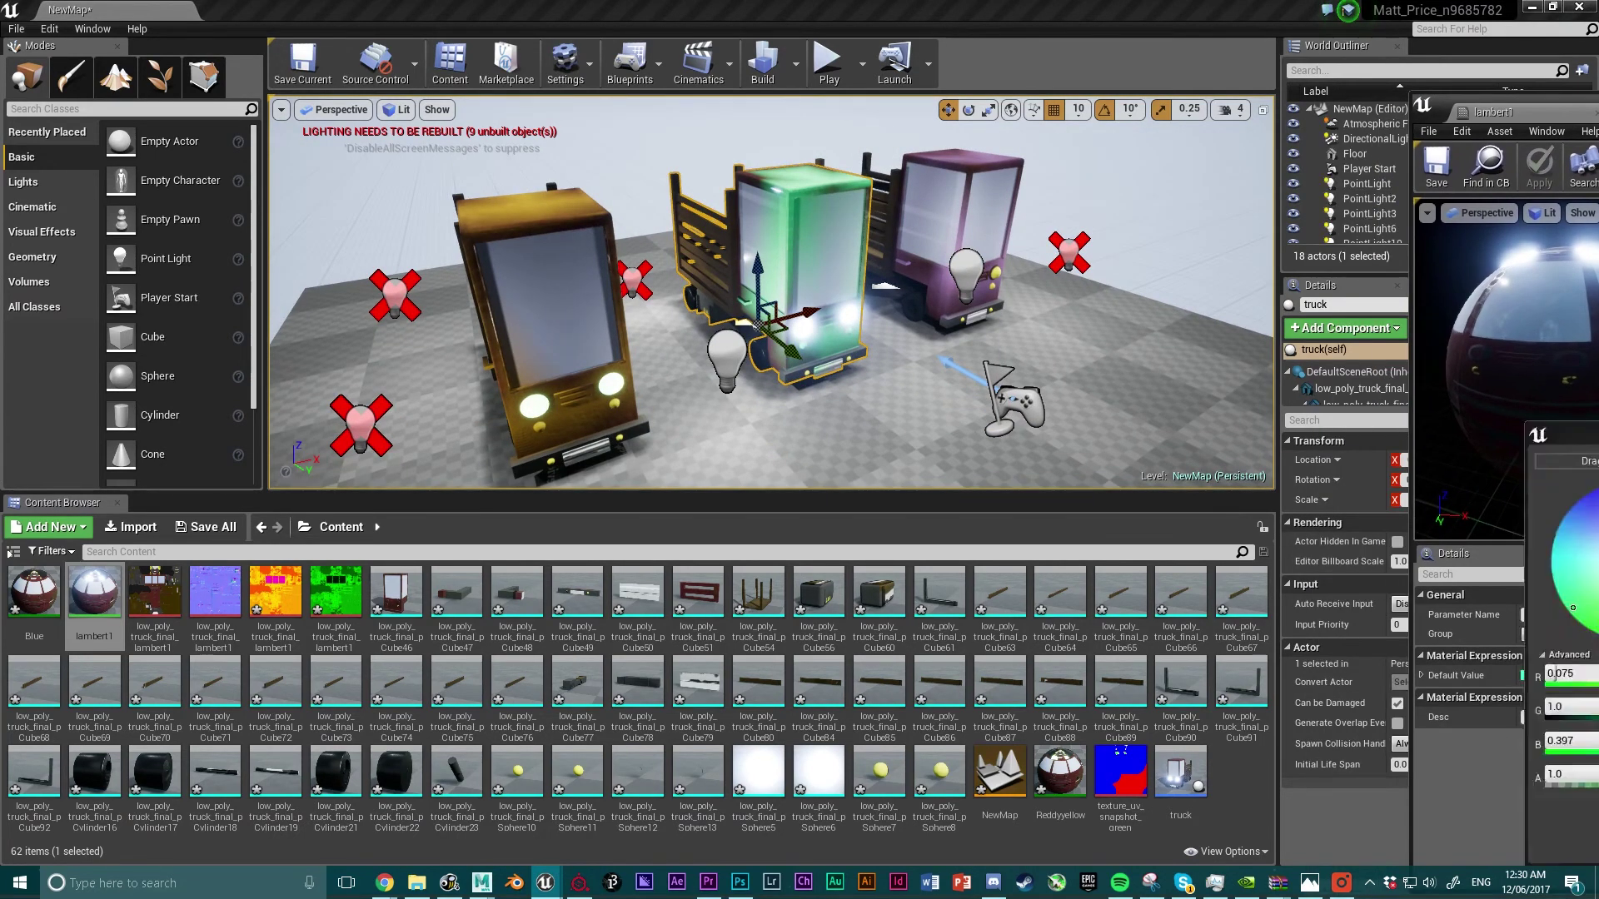
{"action": "left_click_drag", "start_coordinate": [1568, 435], "coordinate": [722, 434]}
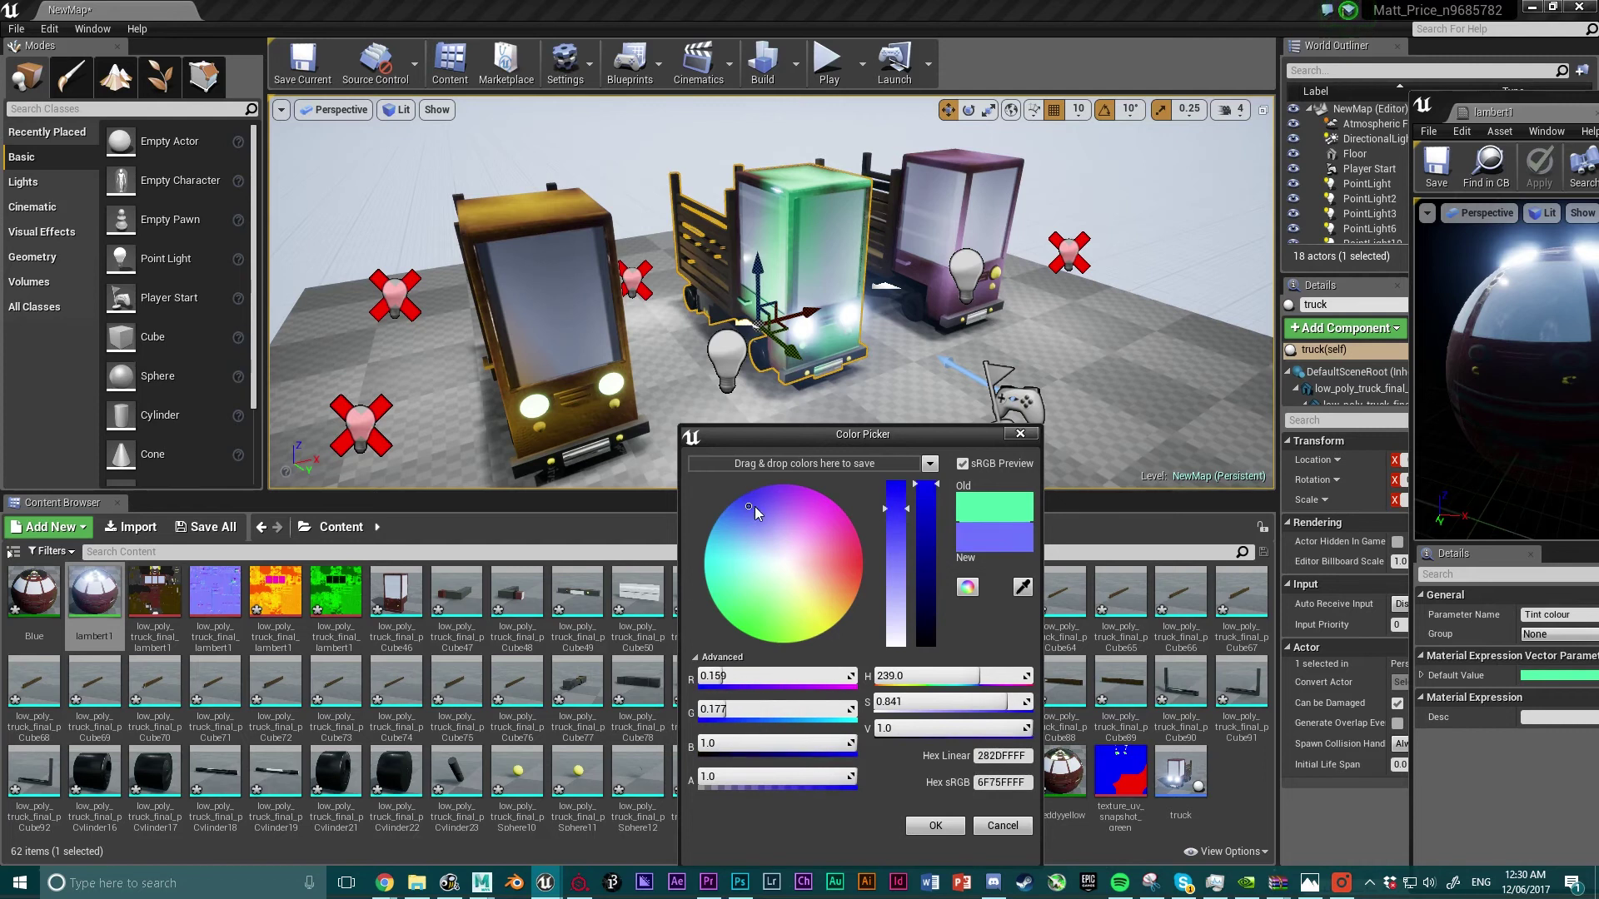
{"action": "left_click", "coordinate": [935, 825]}
- Switch to mesh painting and paint red vertex colour over the middle truck's cab roof and wooden cargo bed
{"action": "right_click_drag", "start_coordinate": [933, 400], "coordinate": [929, 487]}
{"action": "right_click_drag", "start_coordinate": [883, 271], "coordinate": [896, 258]}
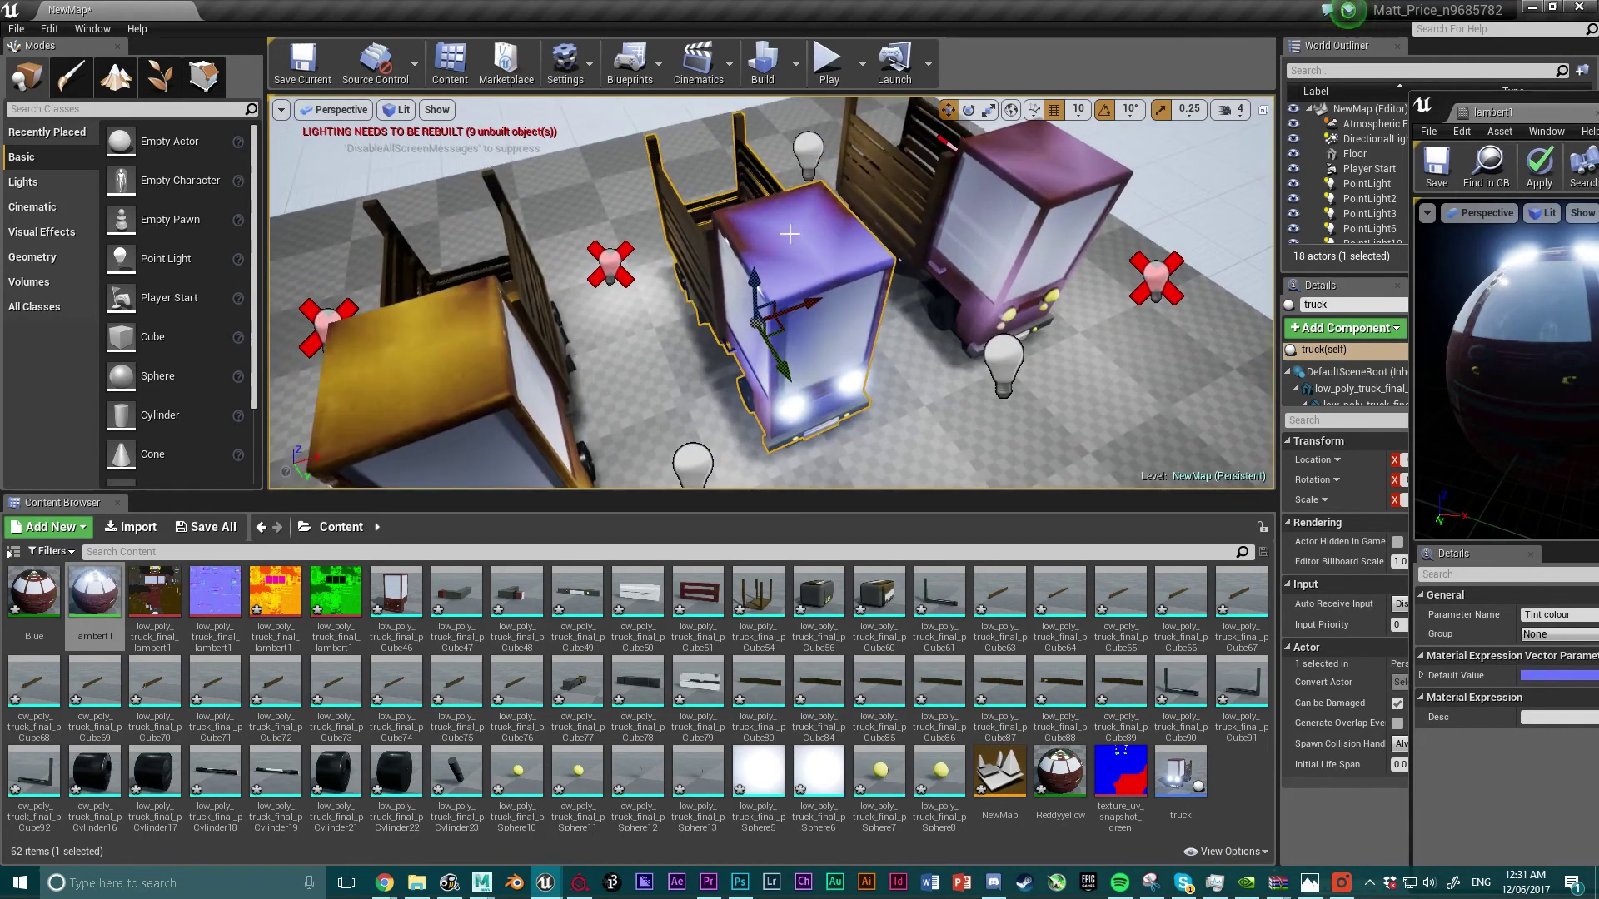
{"action": "left_click", "coordinate": [64, 80]}
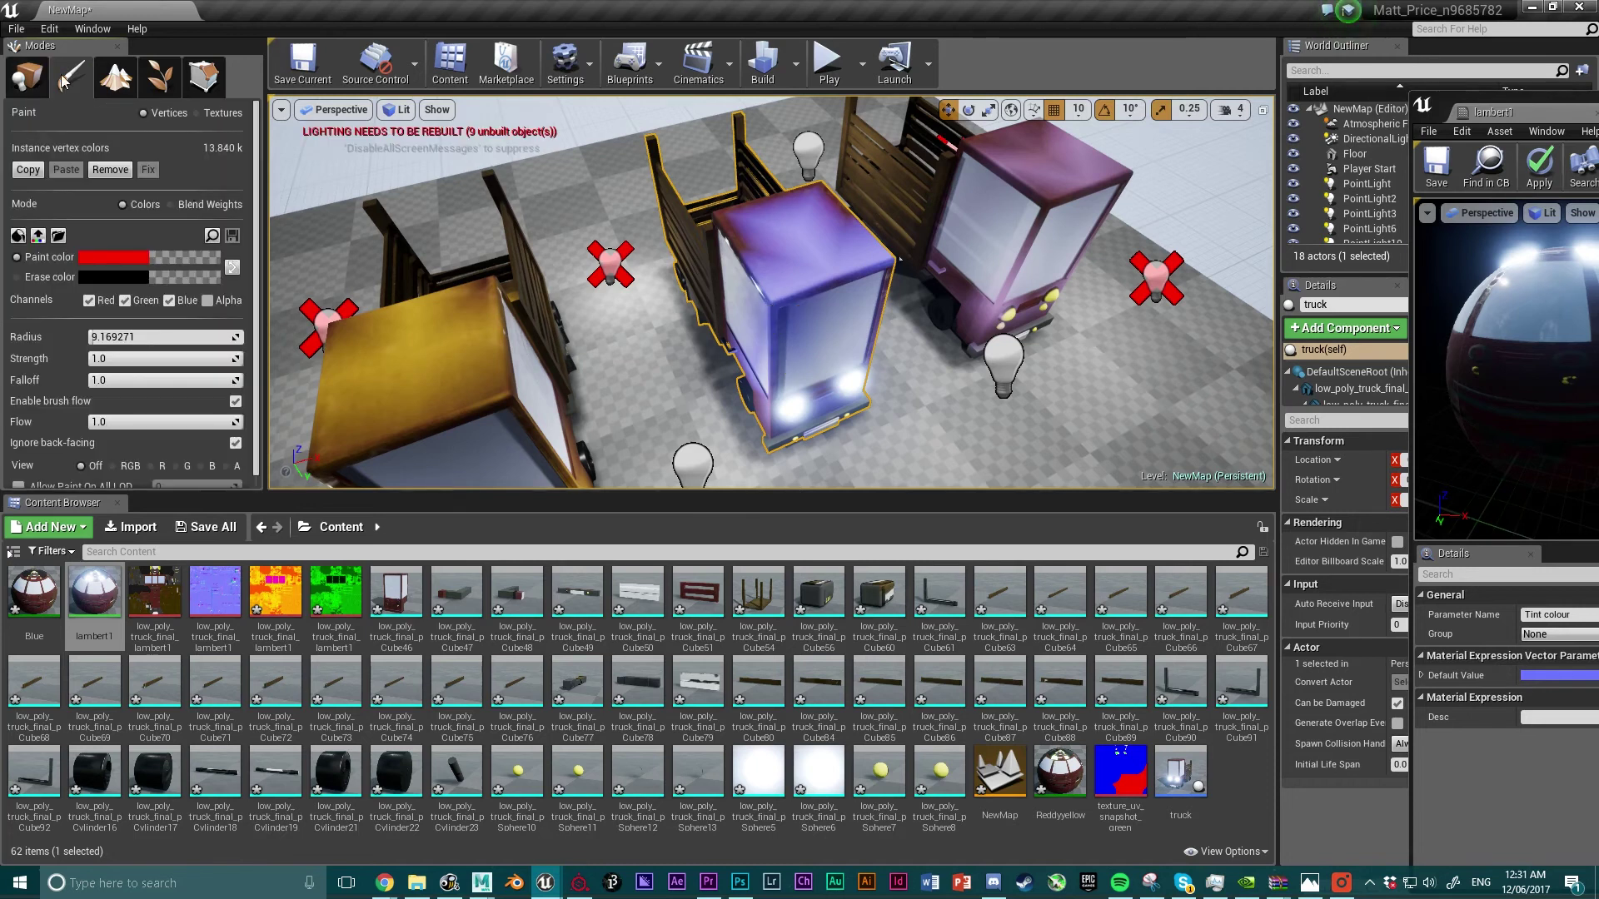
{"action": "mouse_move", "coordinate": [767, 250]}
{"action": "left_mouse_down"}
{"action": "mouse_move", "coordinate": [754, 237]}
{"action": "mouse_move", "coordinate": [812, 213]}
{"action": "mouse_move", "coordinate": [851, 224]}
{"action": "left_mouse_up"}
{"action": "right_click_drag", "start_coordinate": [774, 383], "coordinate": [932, 358]}
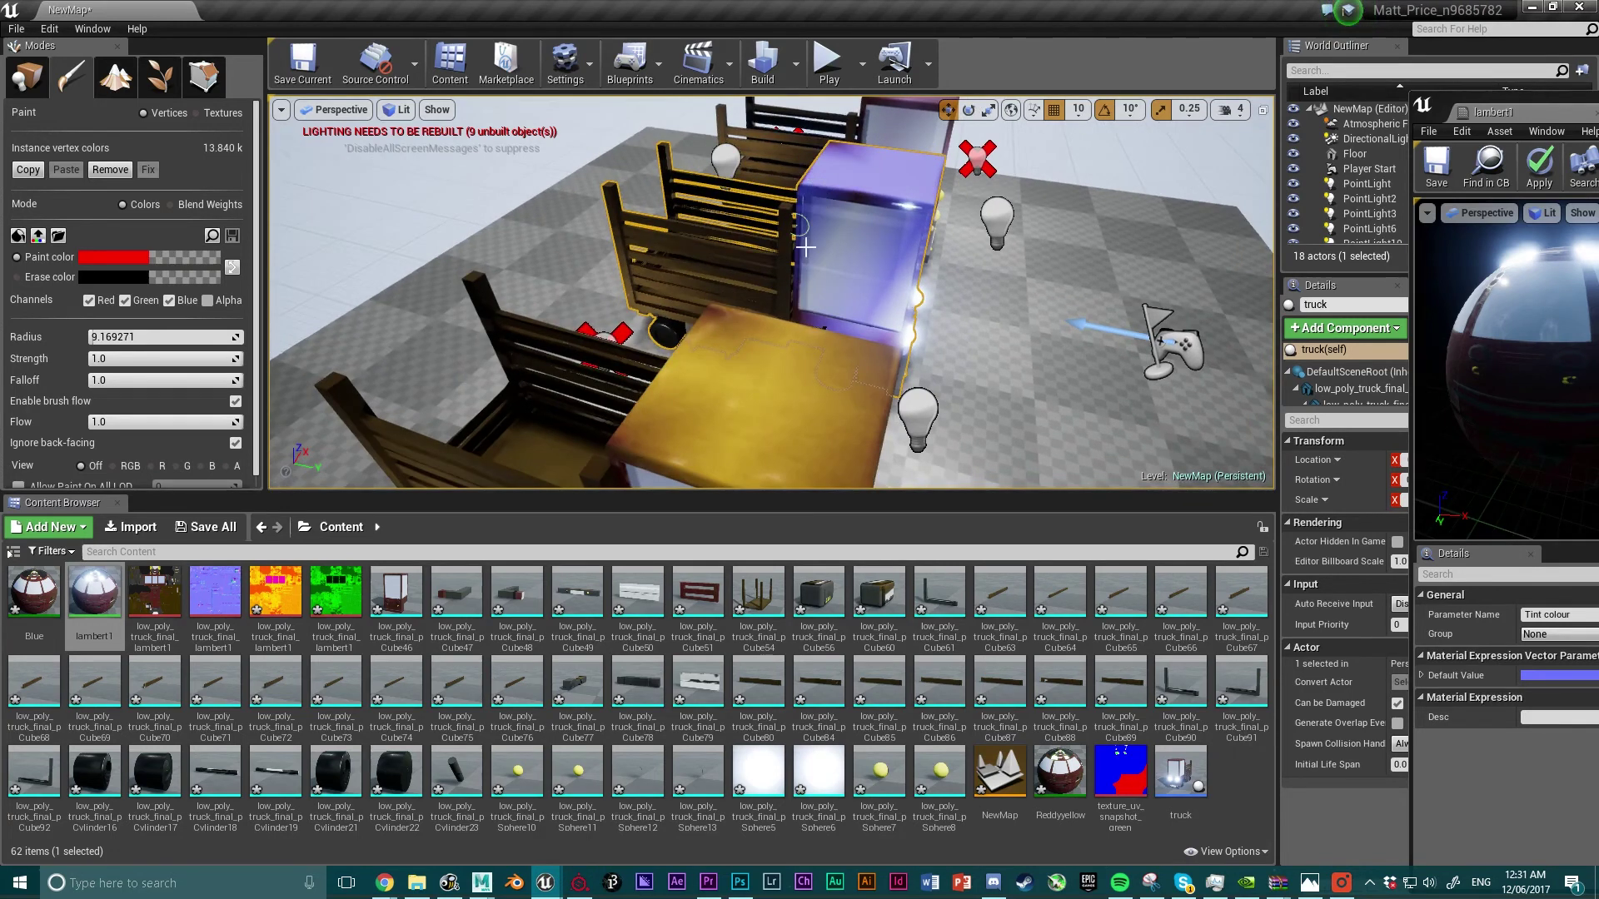
{"action": "right_click_drag", "start_coordinate": [805, 247], "coordinate": [783, 195]}
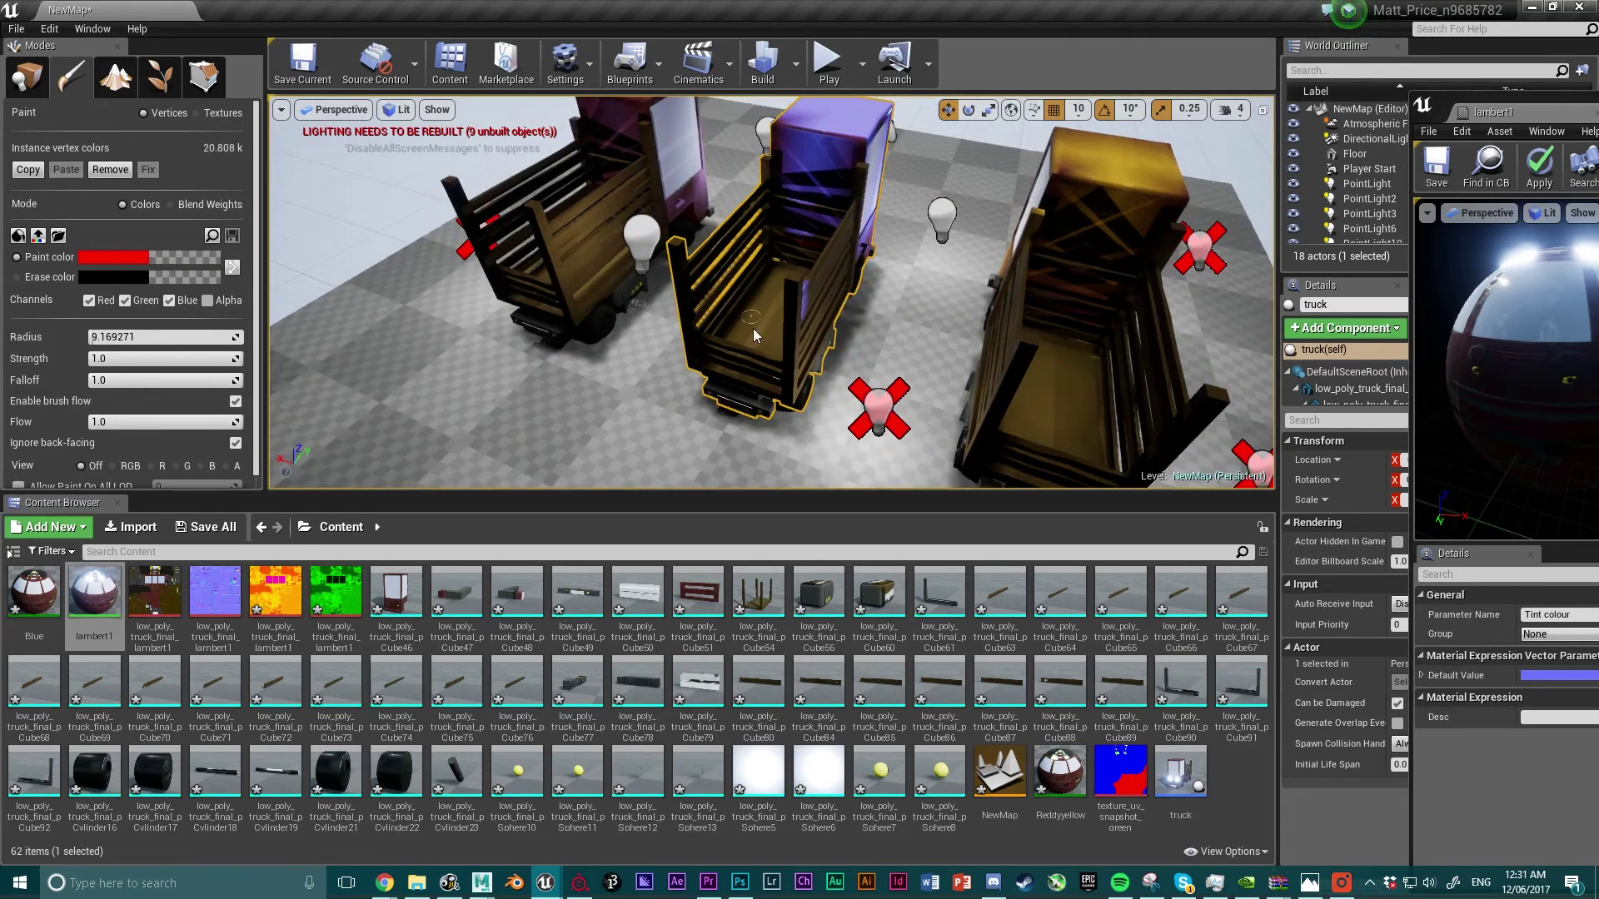
{"action": "right_click_drag", "start_coordinate": [785, 358], "coordinate": [760, 314]}
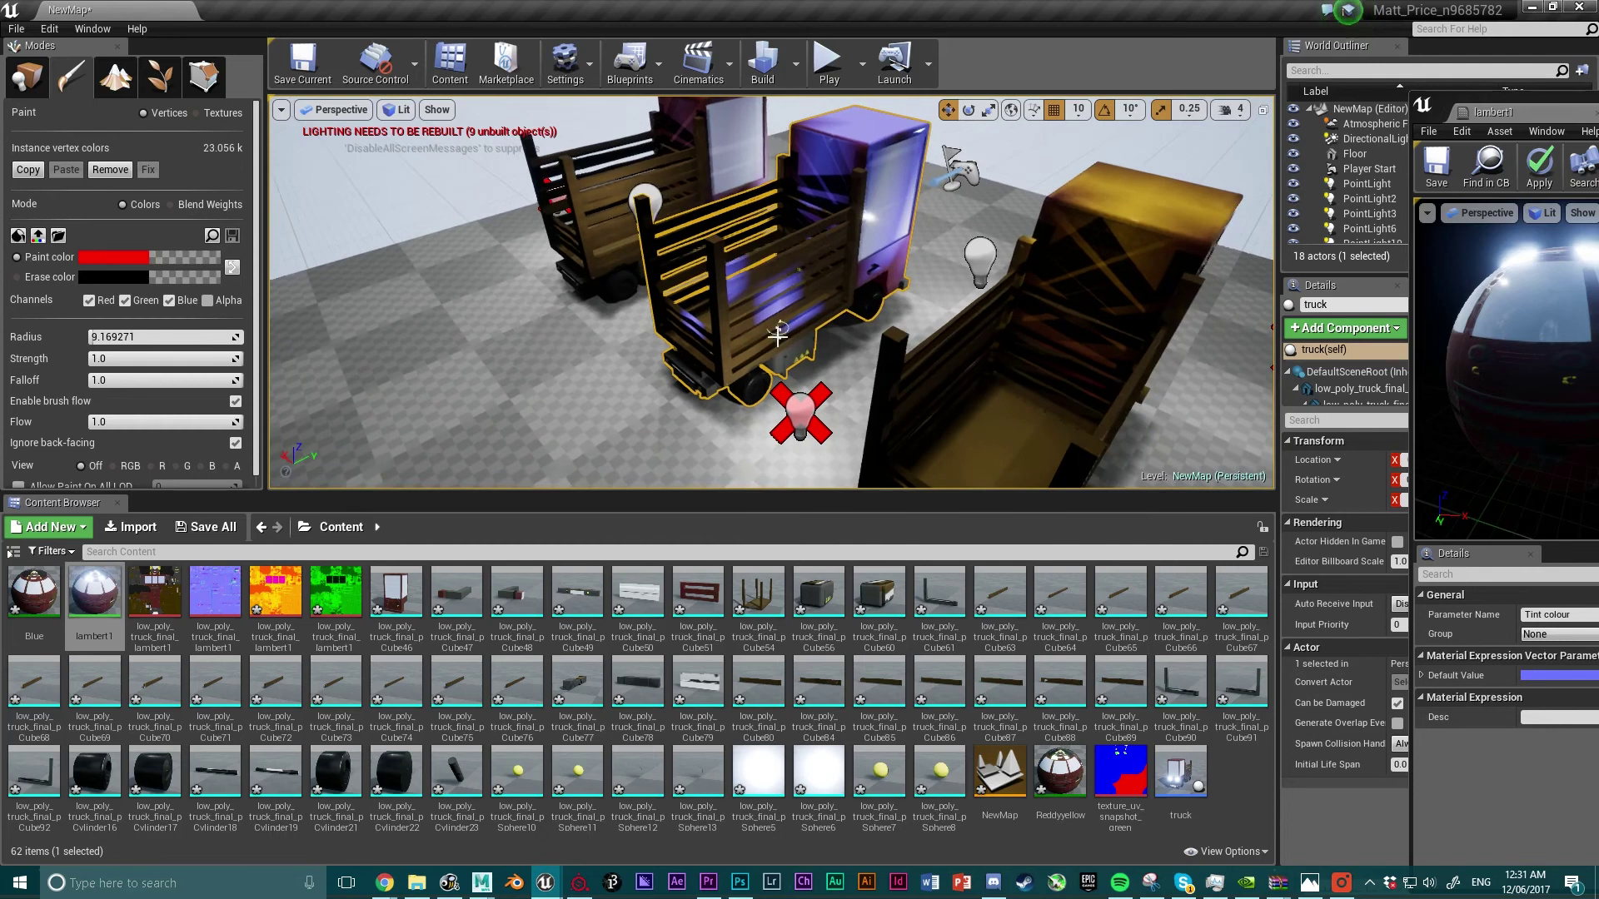
{"action": "left_click_drag", "start_coordinate": [892, 301], "coordinate": [516, 276], "text": "alt"}
{"action": "left_click_drag", "start_coordinate": [825, 275], "coordinate": [906, 283], "text": "alt"}
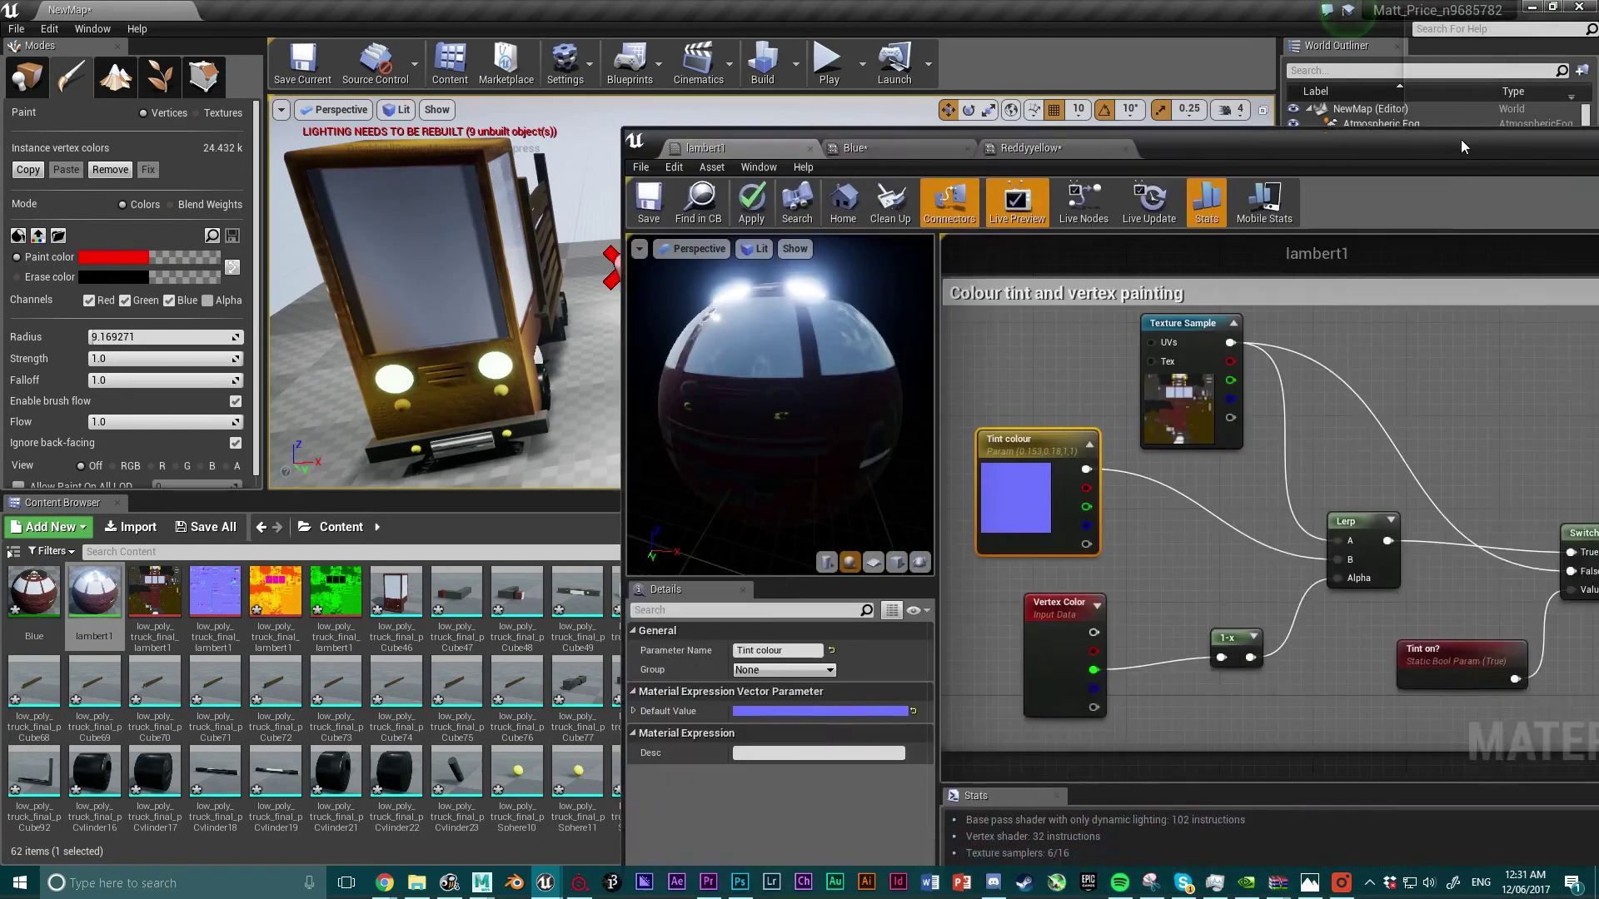
- Set the Tint on? parameter's default value back to false, apply lambert1, and compare the trucks in the level
{"action": "left_click_drag", "start_coordinate": [1461, 138], "coordinate": [1006, 93]}
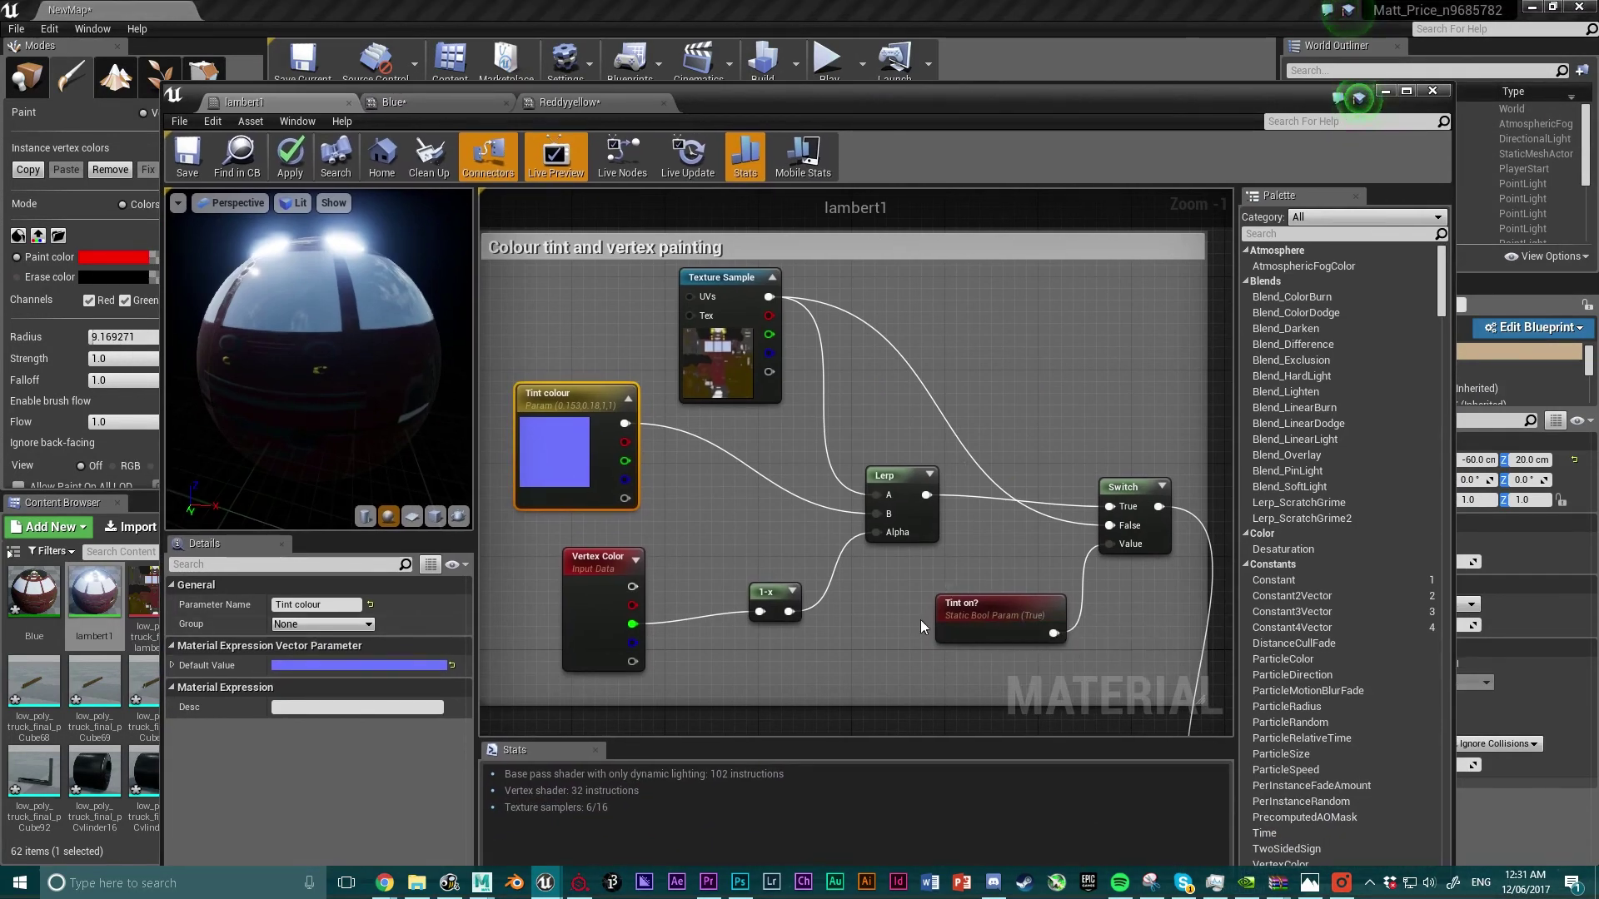
{"action": "left_click", "coordinate": [1036, 623]}
{"action": "left_click", "coordinate": [278, 664]}
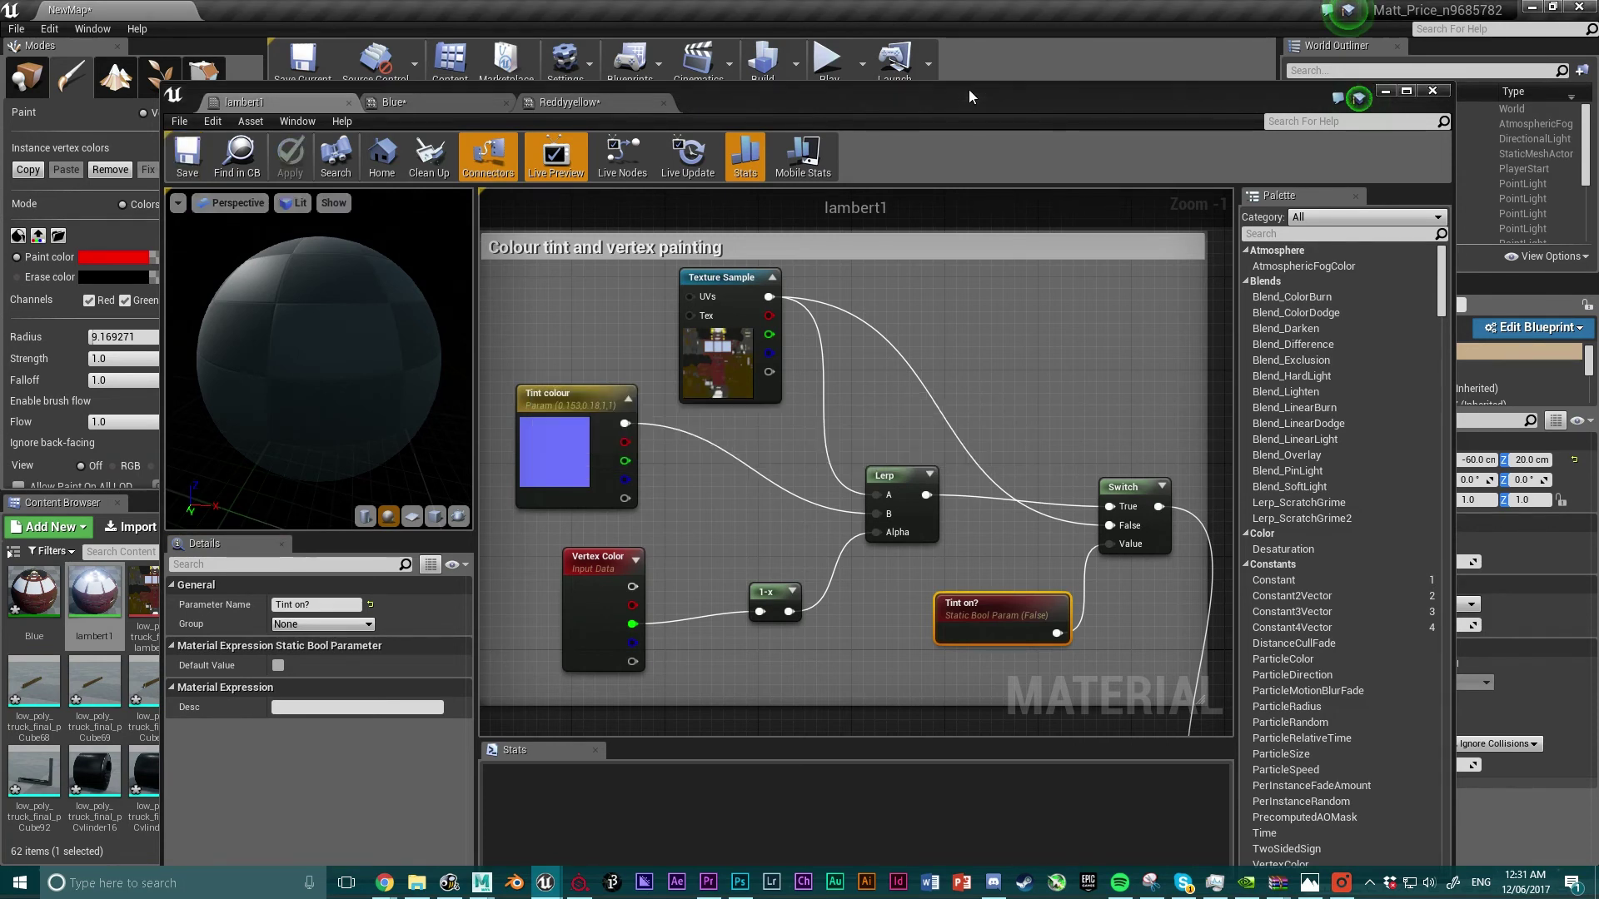
{"action": "left_click", "coordinate": [1432, 90]}
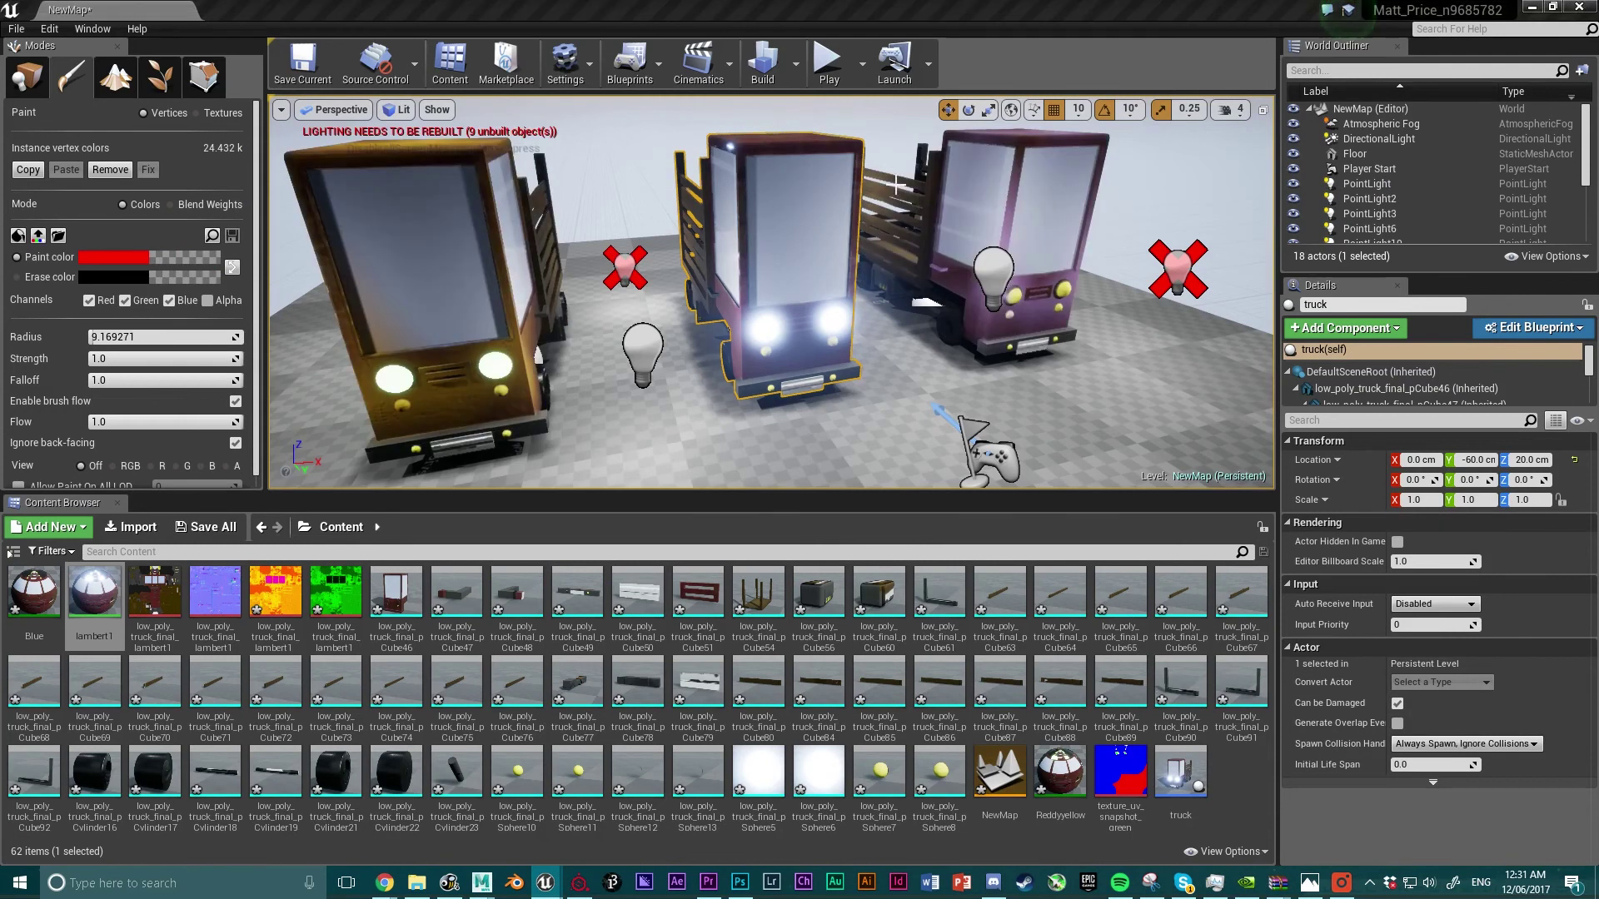
{"action": "left_click_drag", "start_coordinate": [895, 185], "coordinate": [833, 209], "text": "alt"}
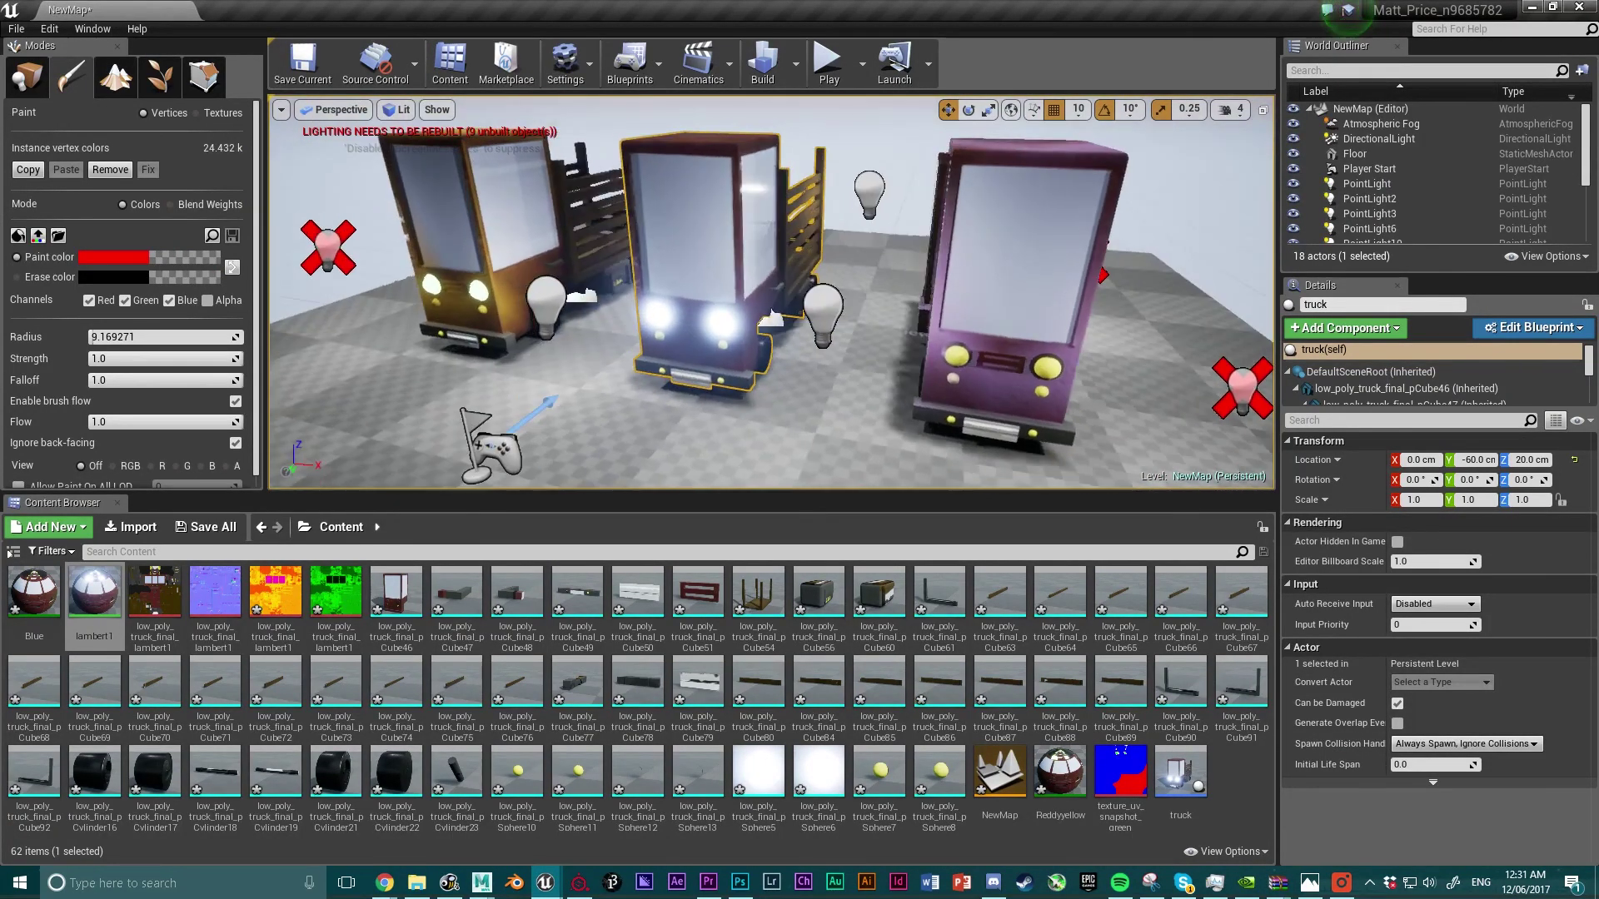
- Return to the lambert1 graph and review the full layout of its tint, metallic, roughness, glow and normal map groups
{"action": "left_click_drag", "start_coordinate": [0, 67], "coordinate": [917, 53]}
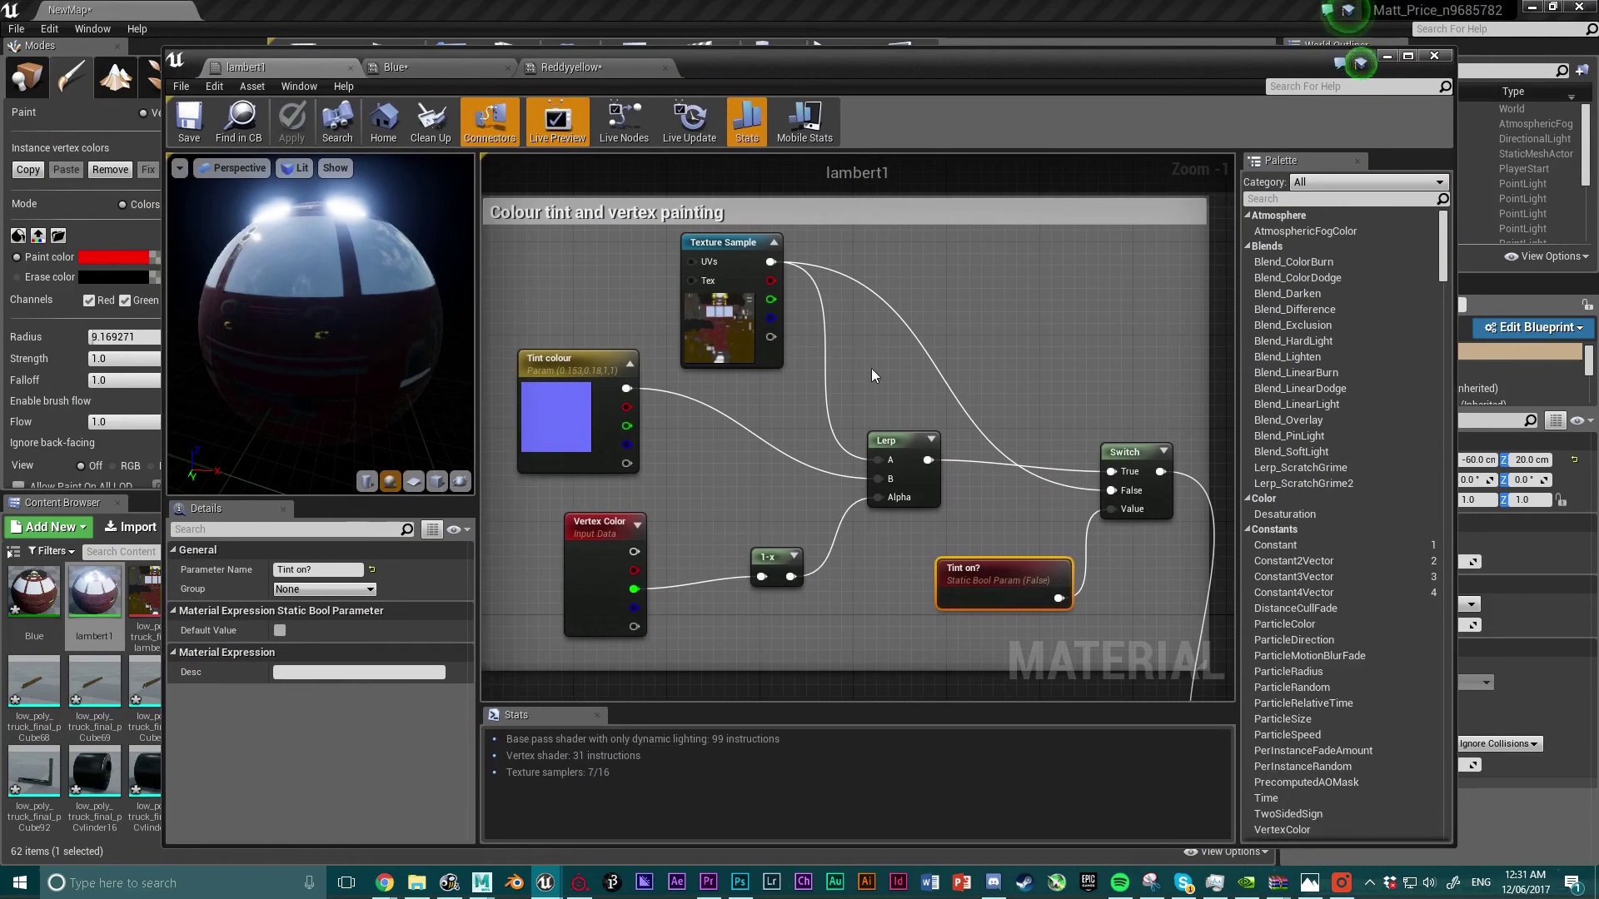
{"action": "scroll", "coordinate": [907, 346], "scroll_direction": "down", "scroll_amount": 6}
{"action": "scroll", "coordinate": [932, 358], "scroll_direction": "up", "scroll_amount": 2}
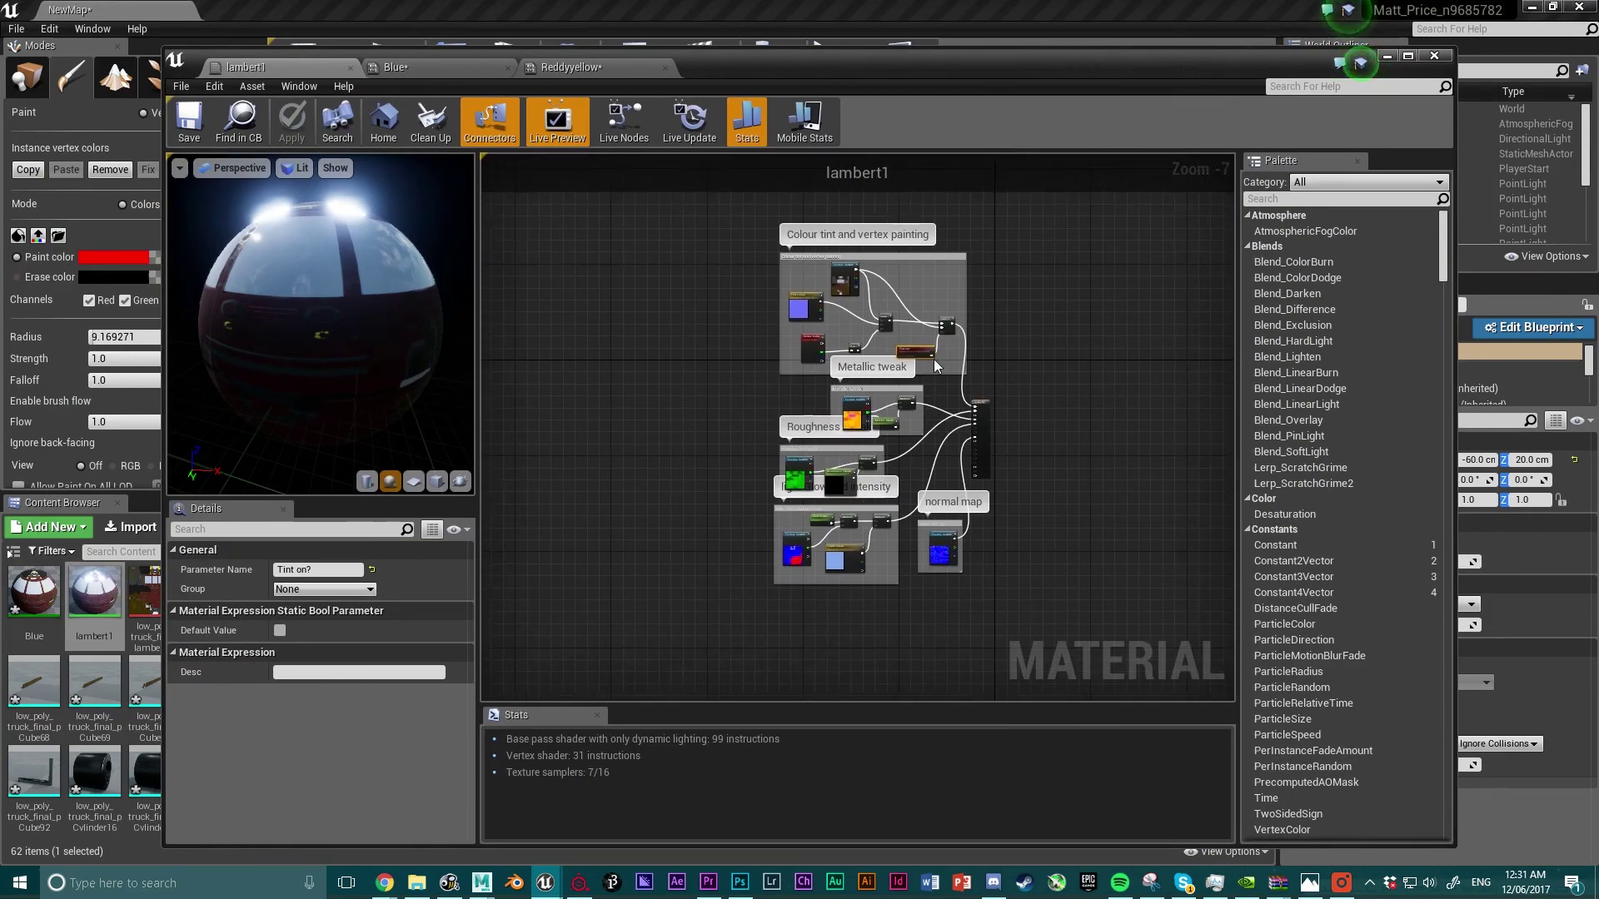
{"action": "scroll", "coordinate": [932, 358], "scroll_direction": "down", "scroll_amount": 1}
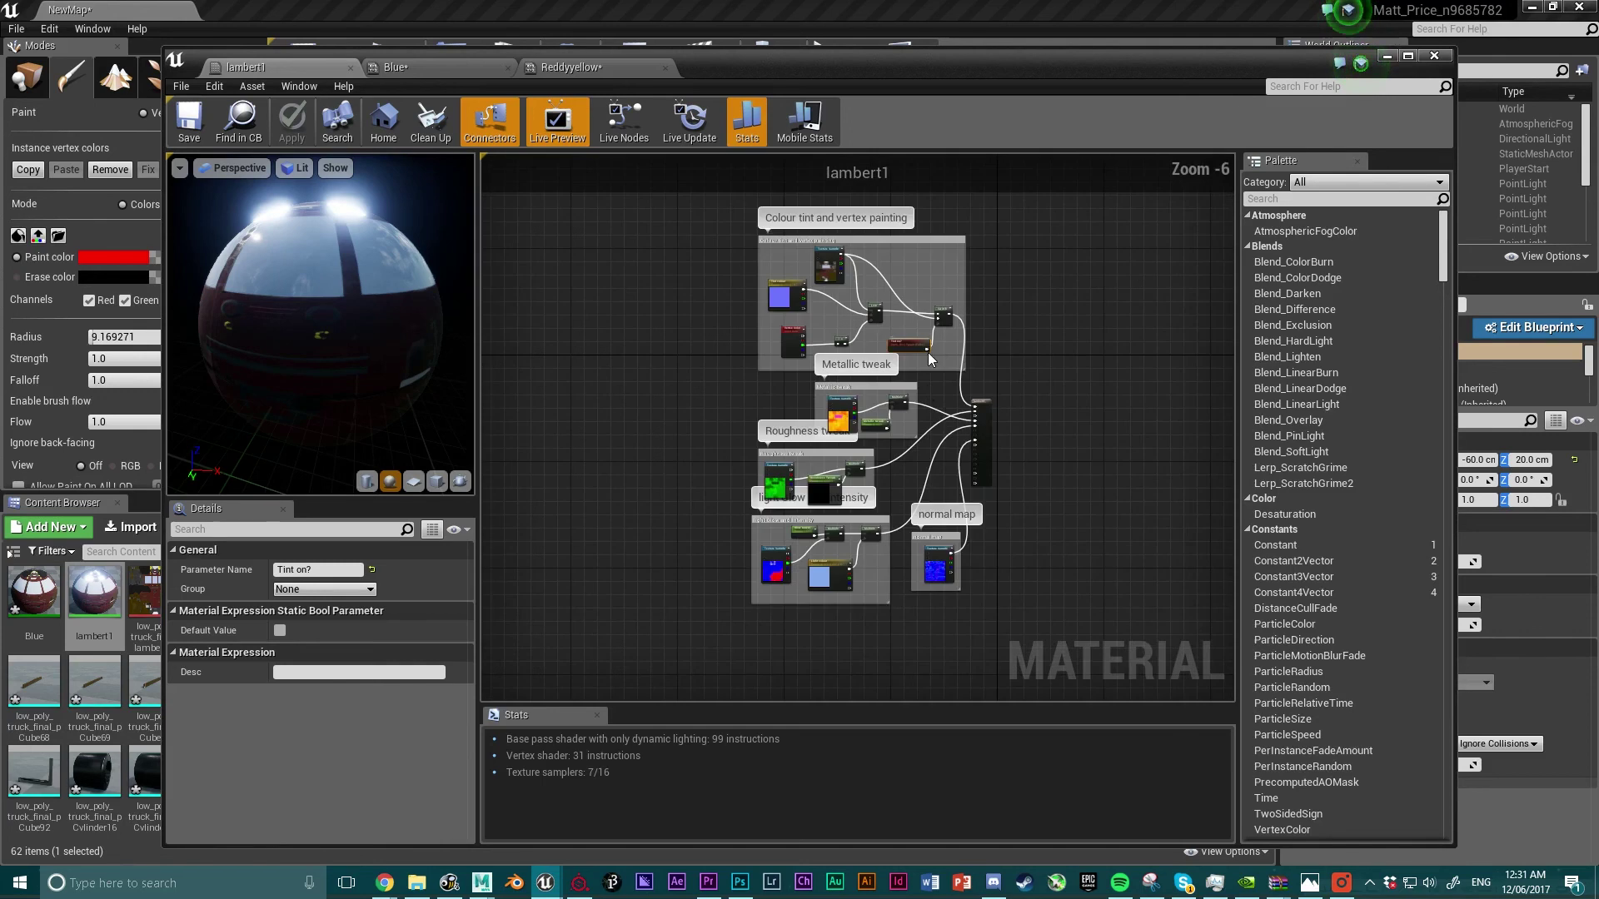
{"action": "right_click_drag", "start_coordinate": [928, 386], "coordinate": [928, 400]}
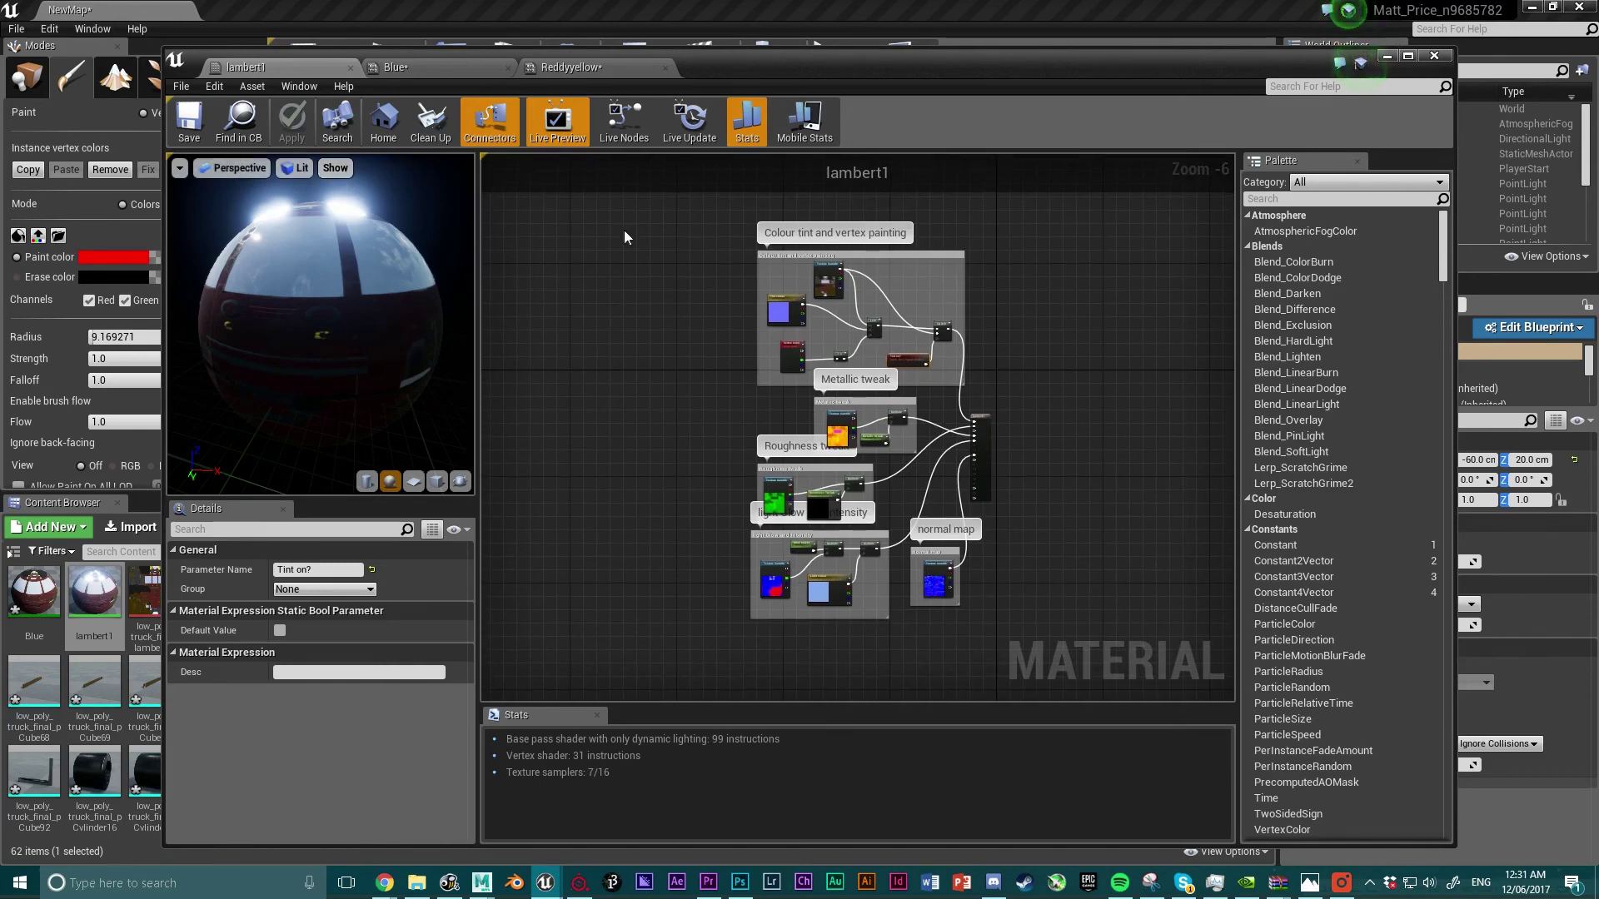